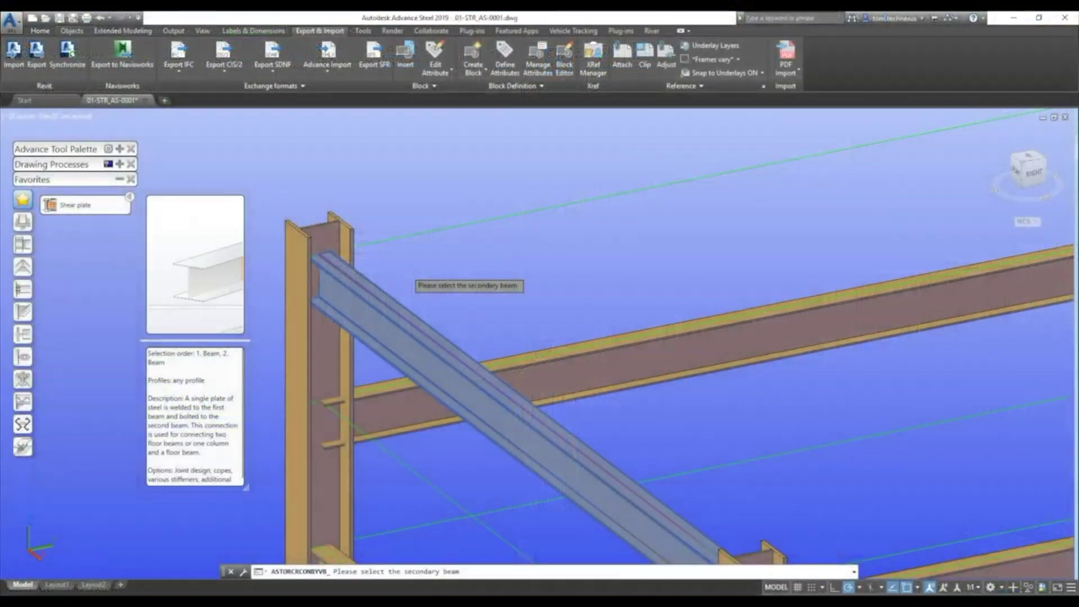
click(405, 343)
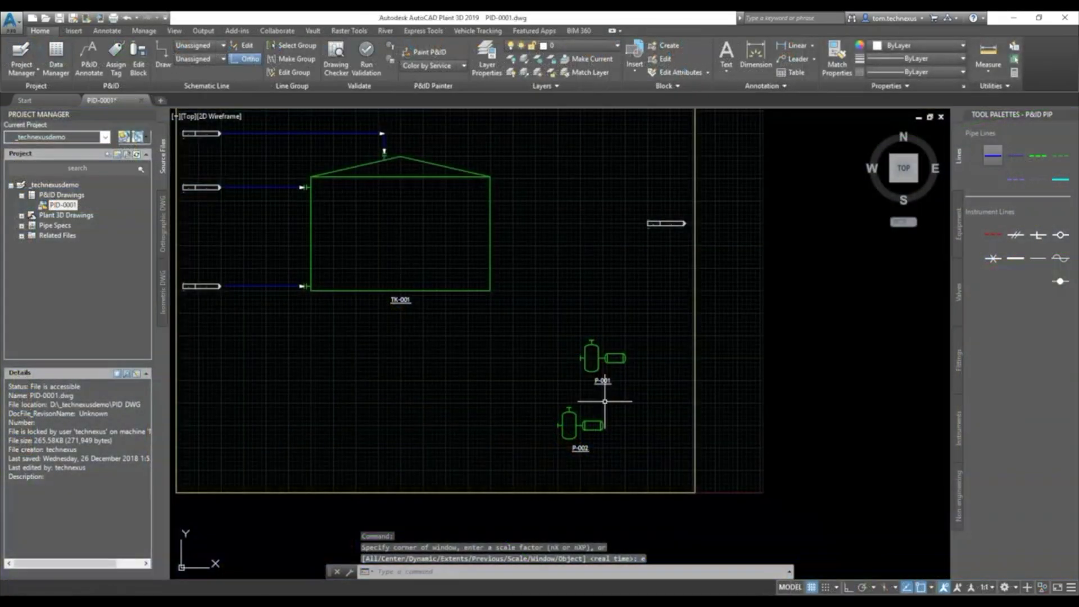
scroll(615, 398, up, 3)
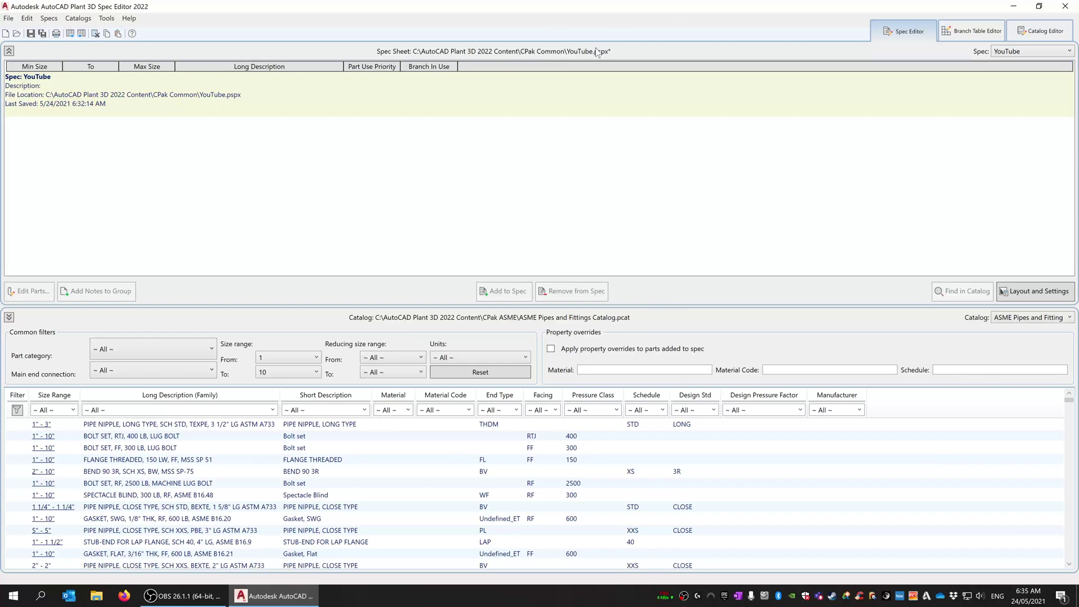
click(963, 33)
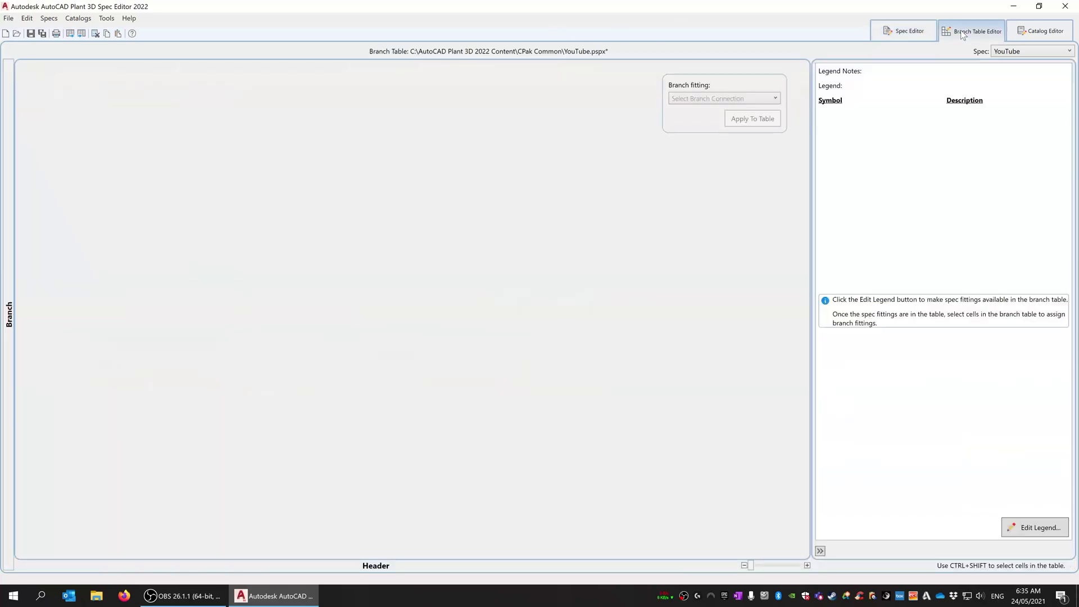
click(902, 33)
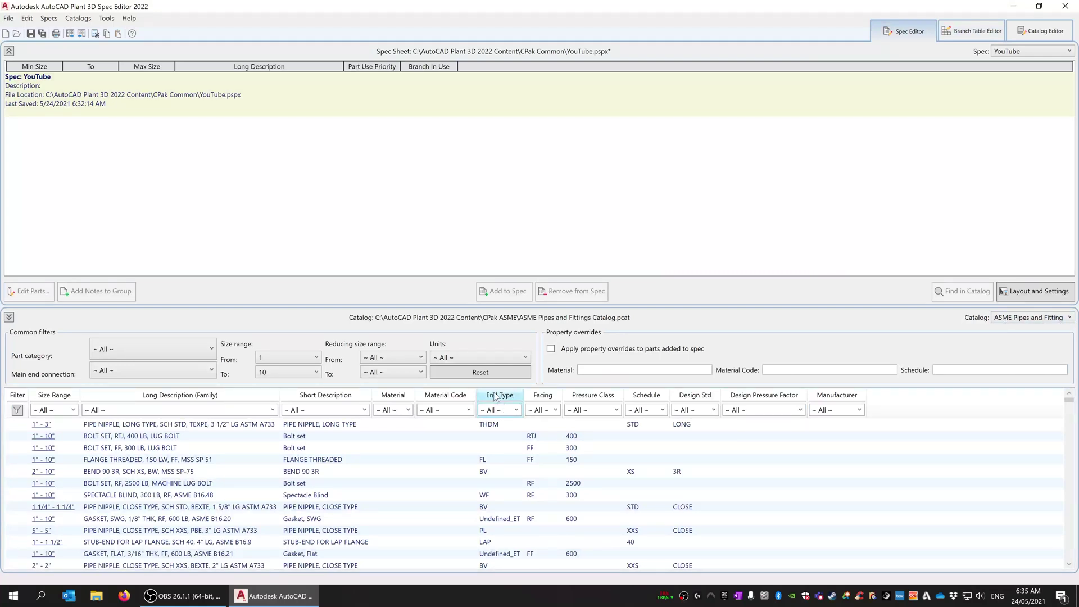
Step: Filter the ASME pipes and fittings catalog to short description PIPE, SEAMLESS and schedule 40
click(366, 411)
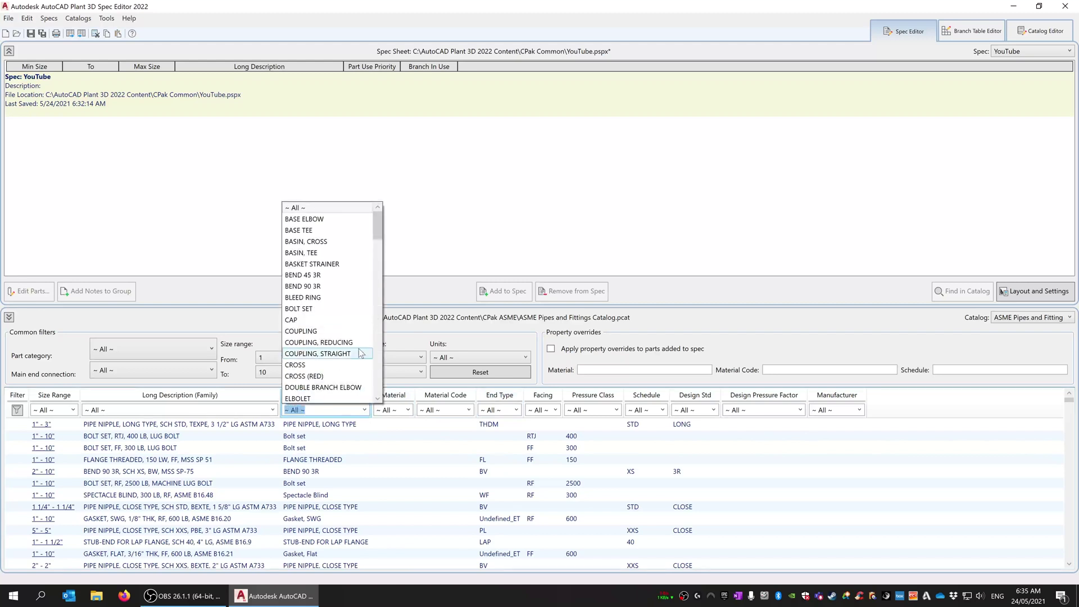
scroll(323, 293, down, 10)
scroll(323, 293, down, 4)
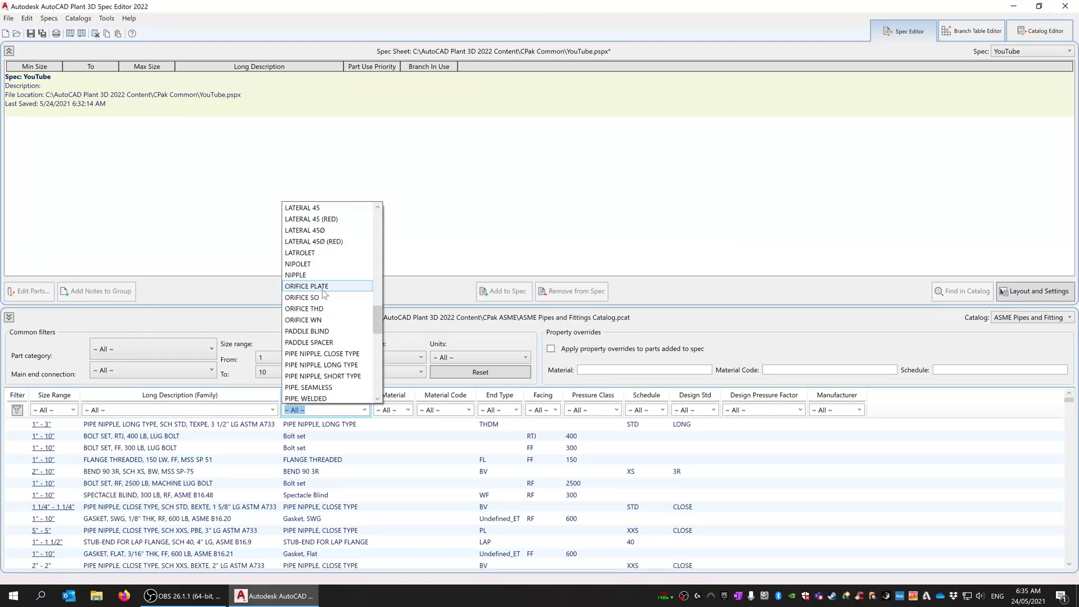
click(332, 323)
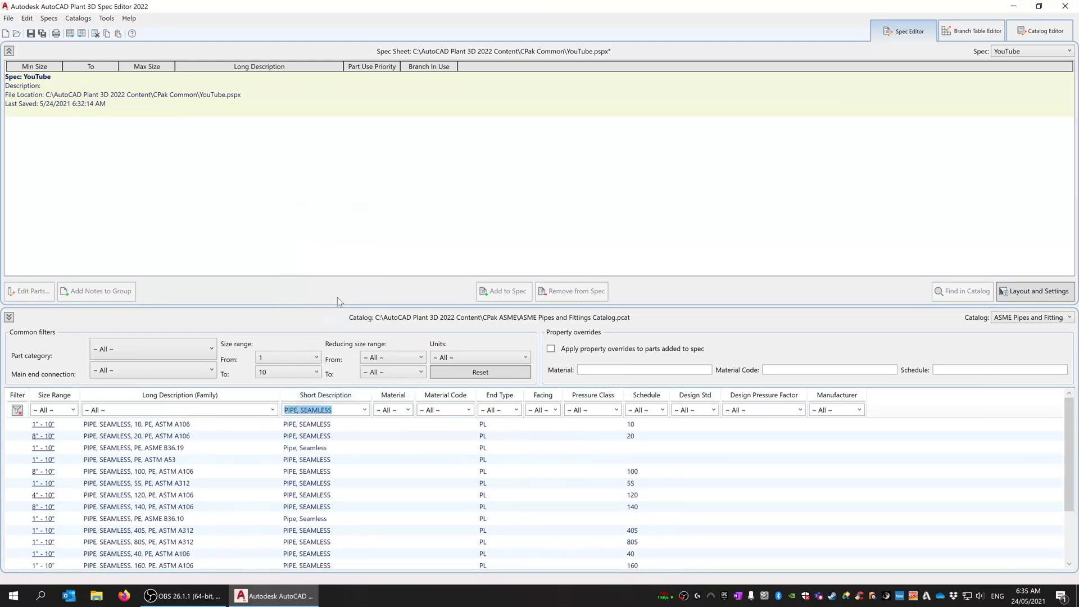
click(652, 411)
click(652, 310)
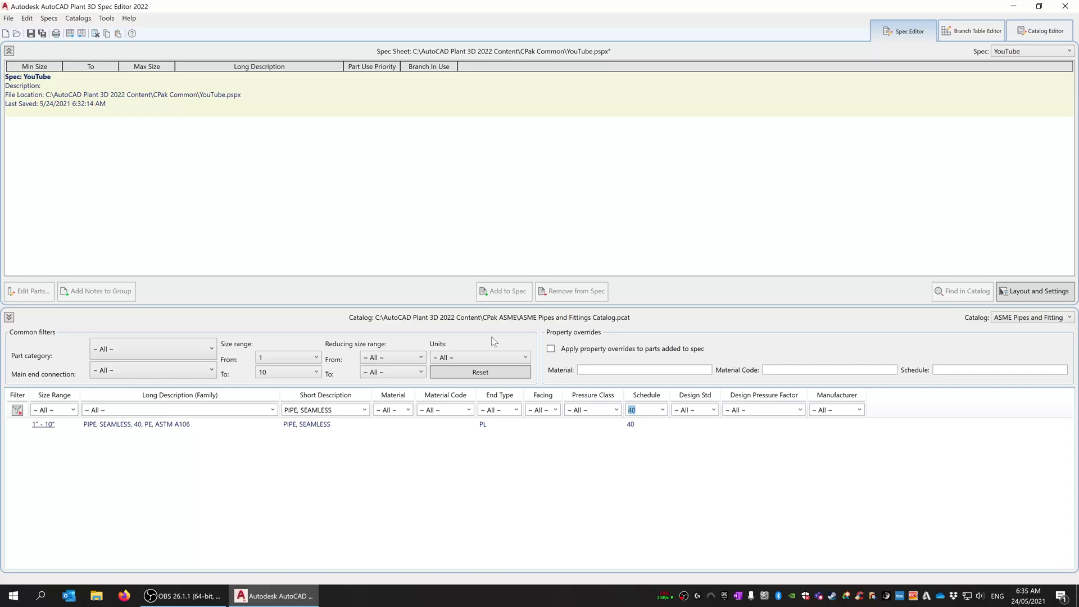
Step: Add the schedule 40 ASTM A106 seamless pipe to the spec and check the size grid of the branch table
click(186, 429)
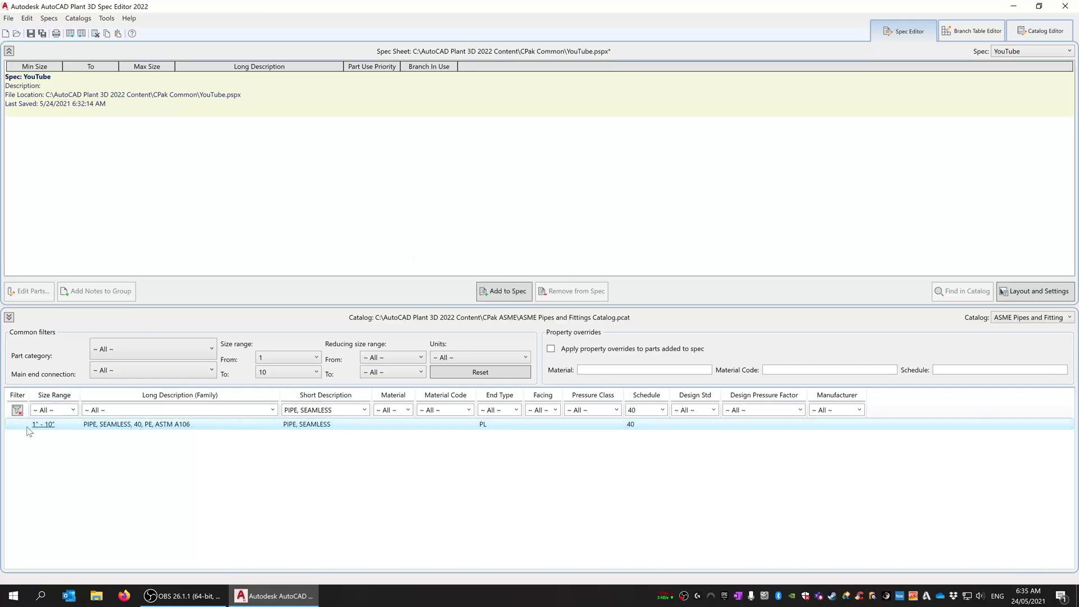
click(502, 291)
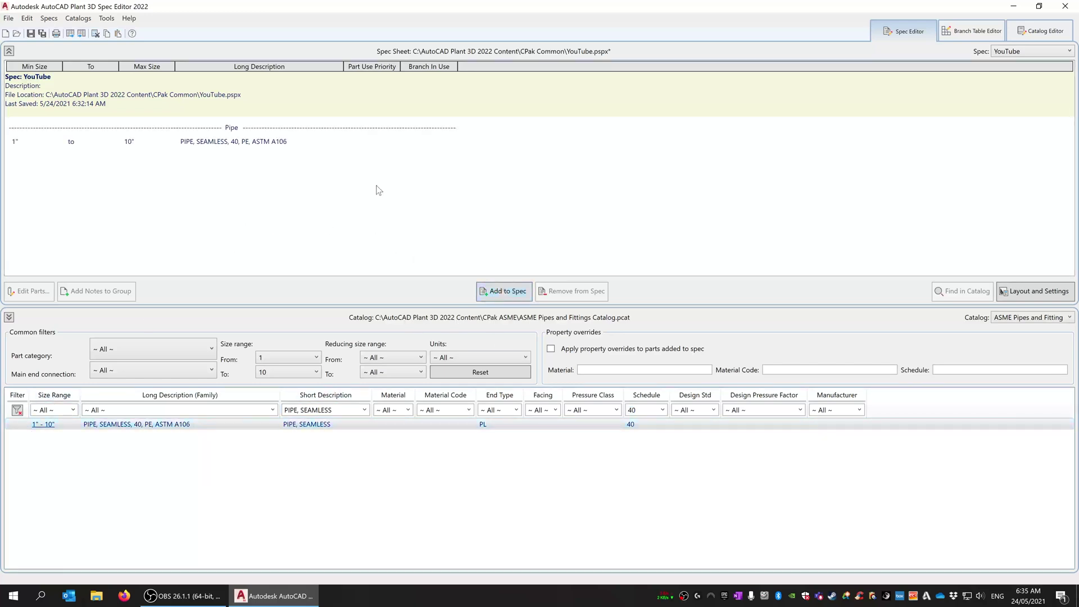
click(972, 31)
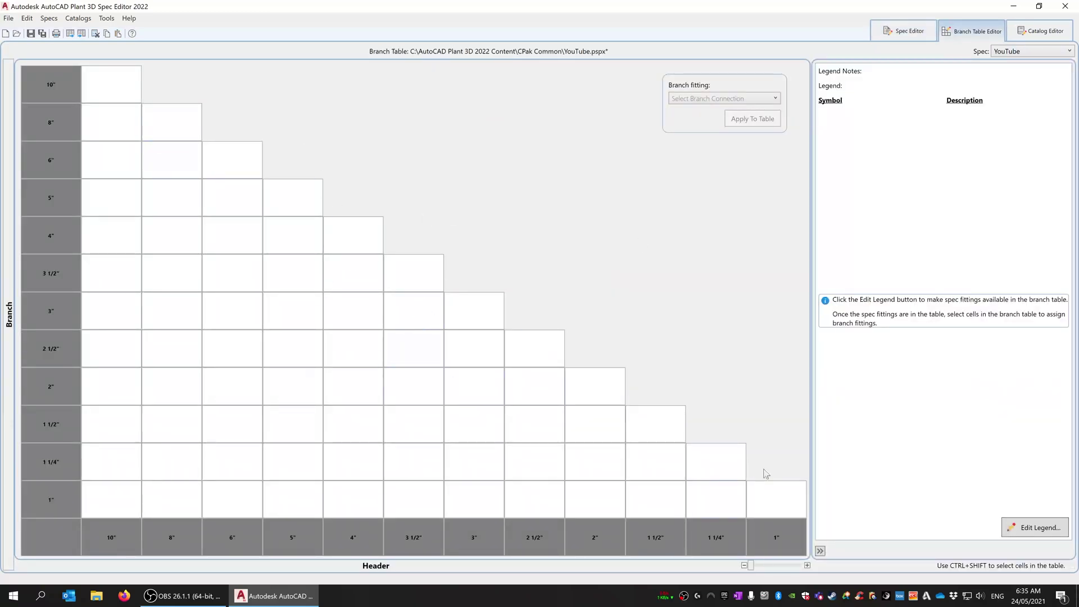
click(904, 31)
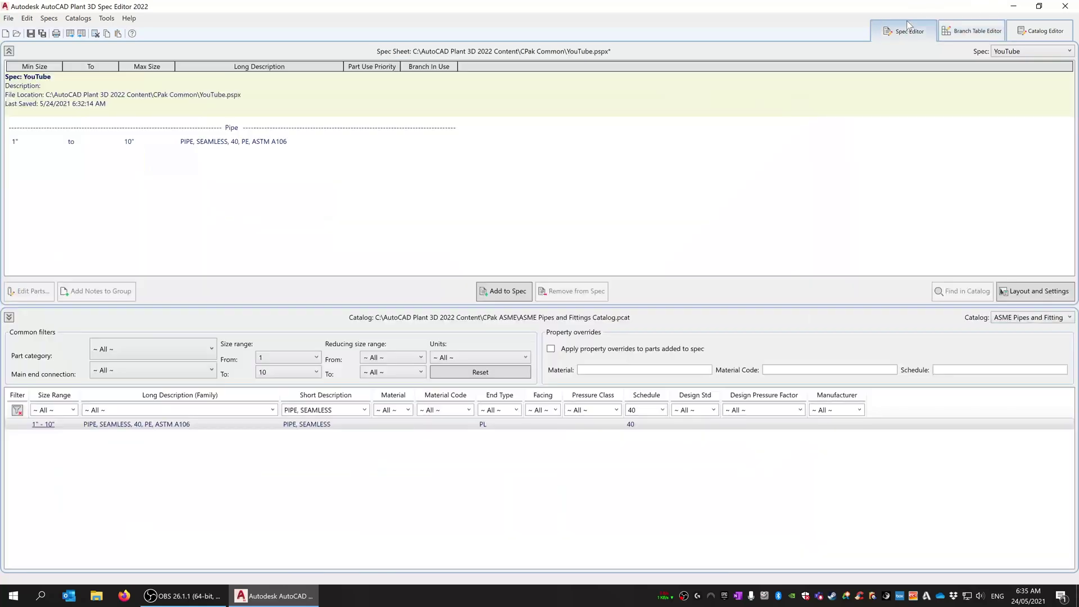
Step: Remove the 1 1/4", 1 1/2", 2 1/2" and 3 1/2" sizes of the seamless pipe from the spec and check the branch table
click(233, 146)
double_click(207, 146)
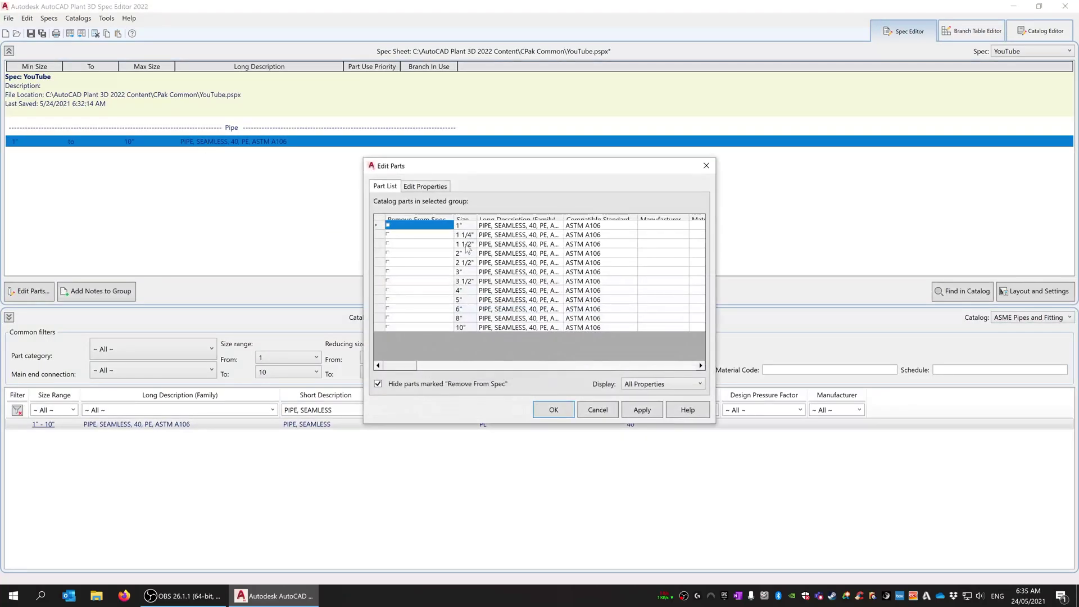
click(387, 234)
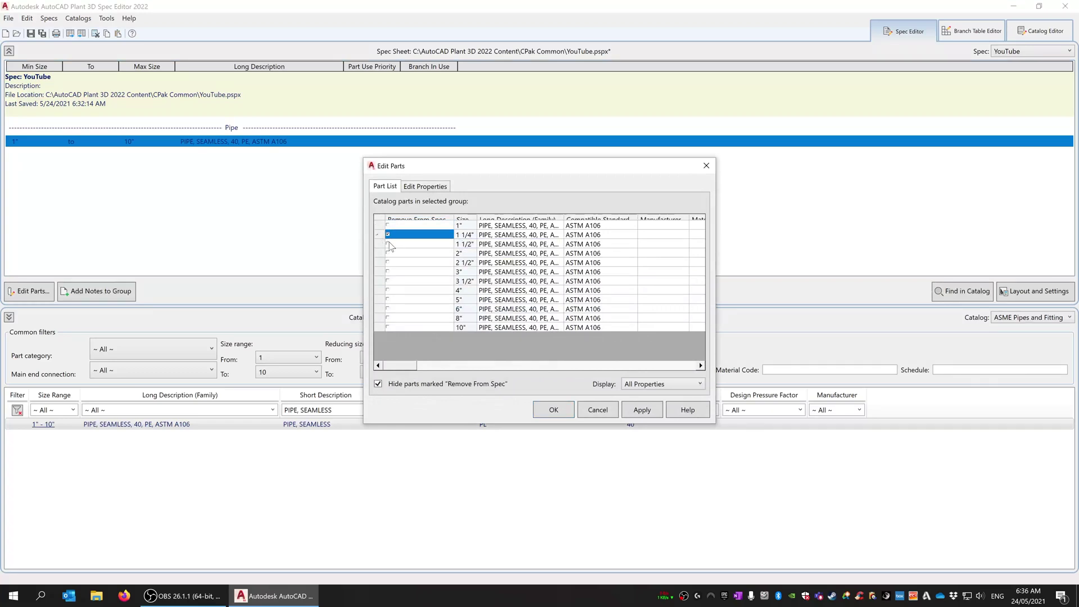
click(387, 243)
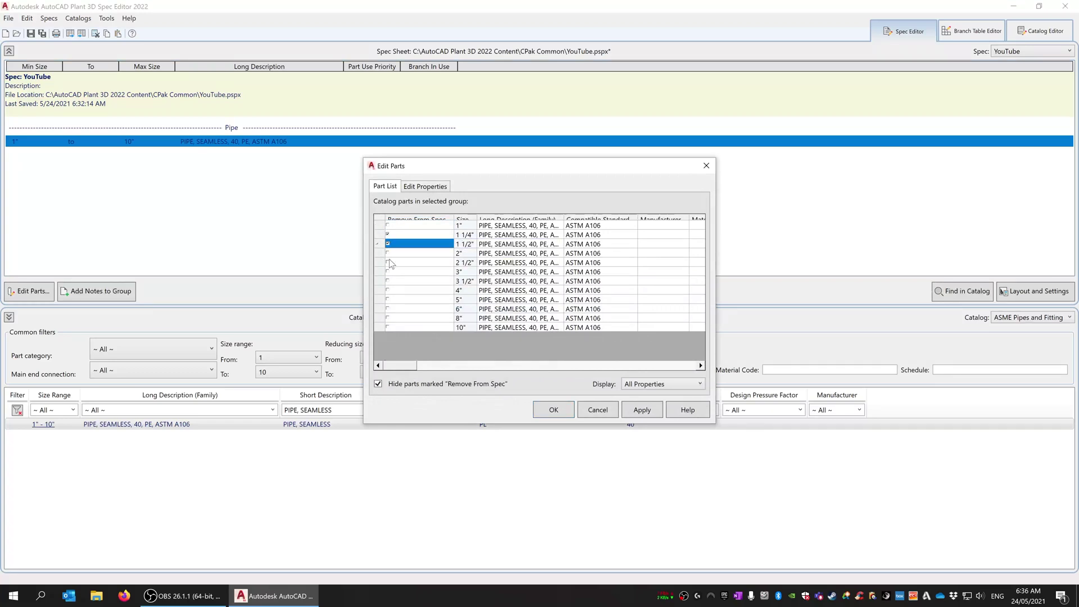
click(388, 262)
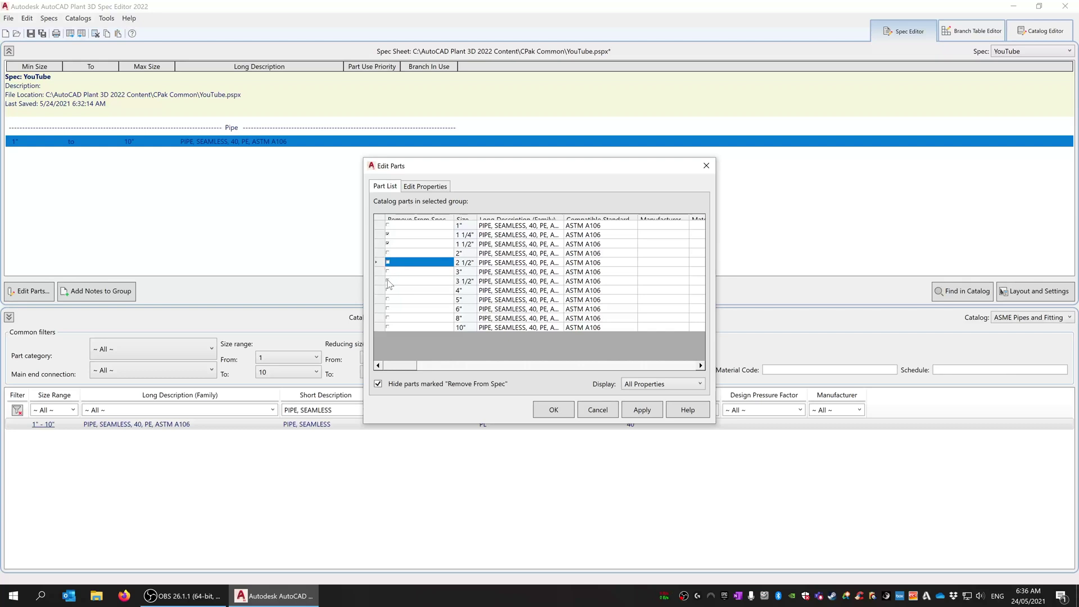
click(387, 281)
click(388, 263)
click(554, 409)
click(963, 33)
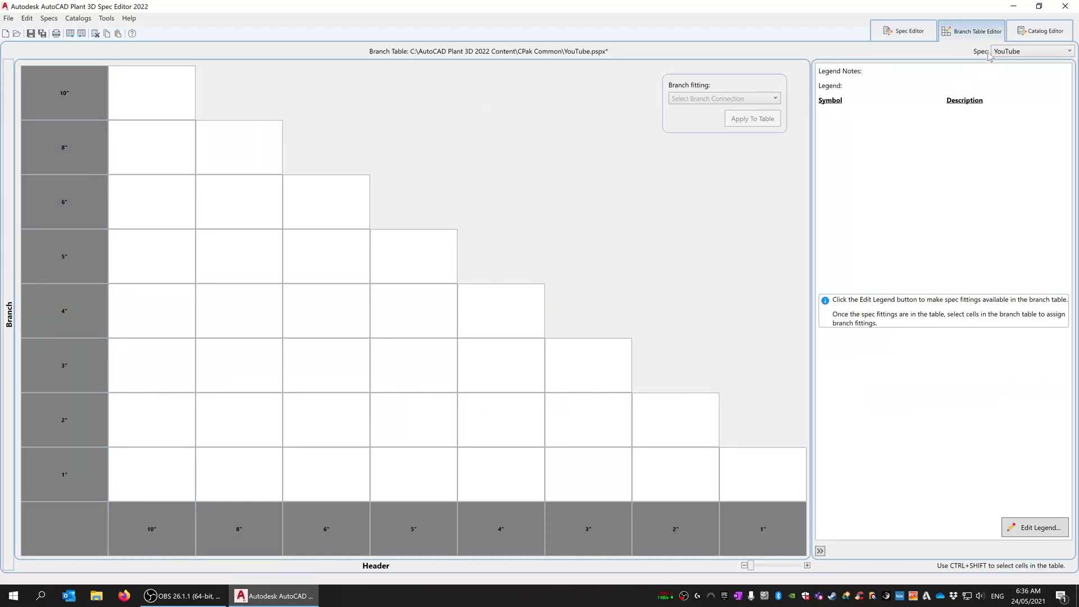
Step: Remove the 5" size of the seamless pipe from the spec and return to the branch table
click(904, 30)
double_click(230, 149)
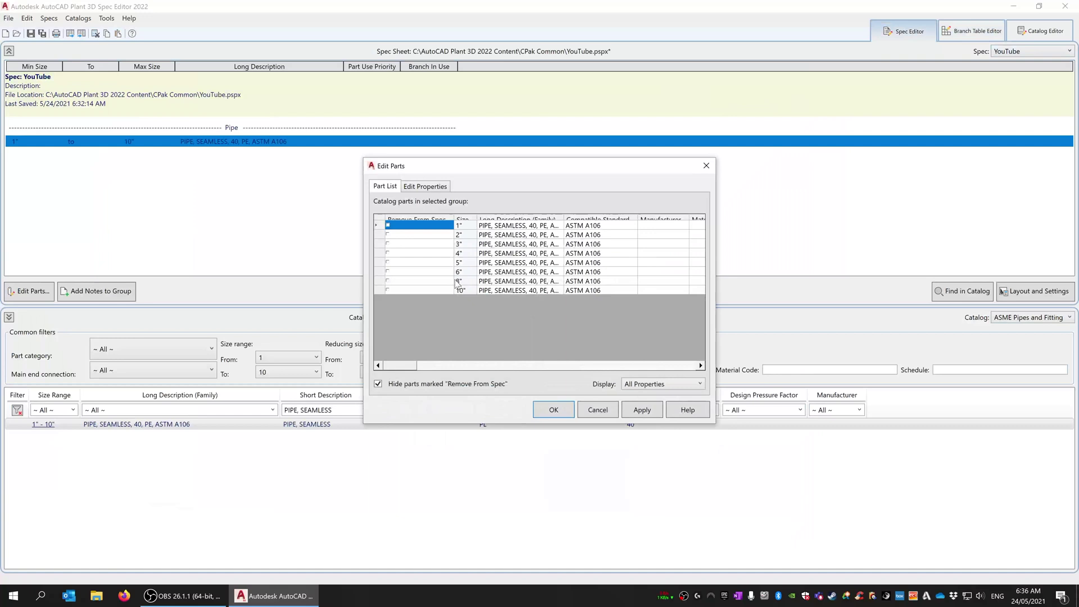
click(388, 263)
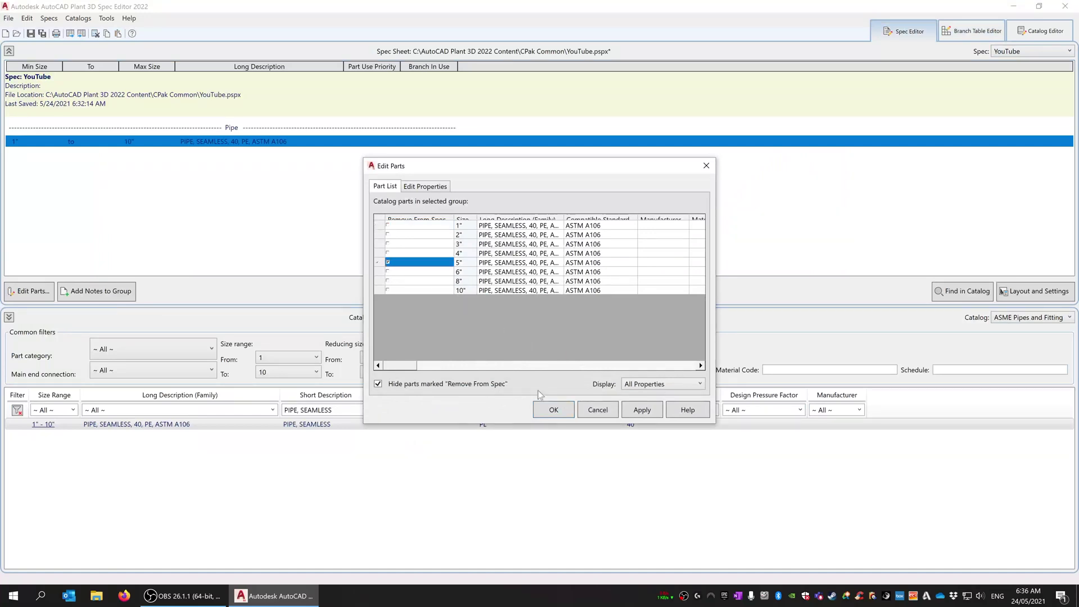
click(565, 416)
click(971, 31)
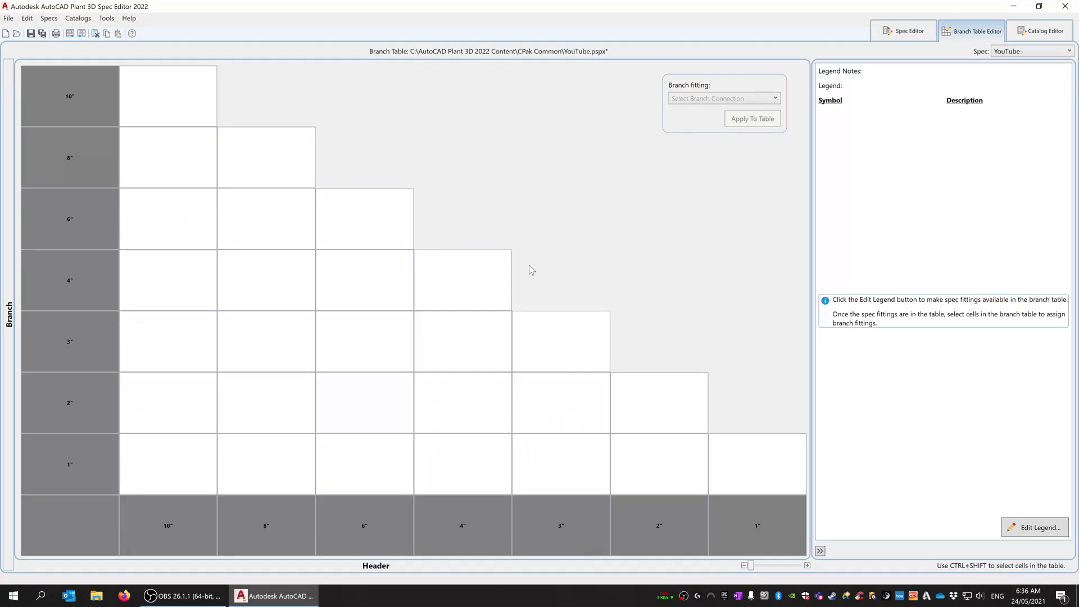
Step: Add a Pipe branch to the branch table legend with the 1" to 10" PIPE, SEAMLESS spec part
click(489, 279)
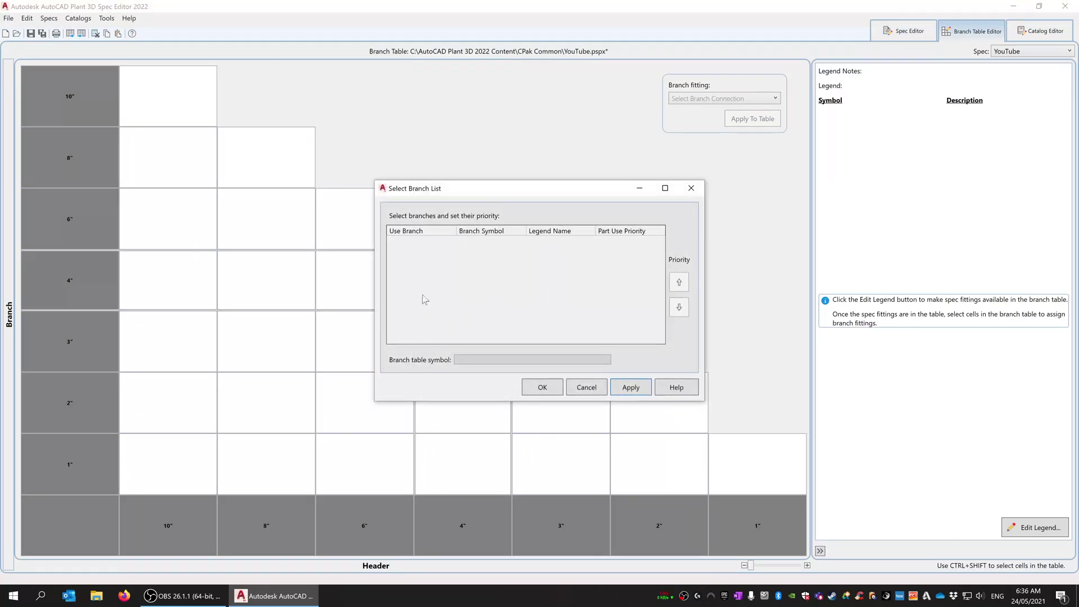
click(586, 388)
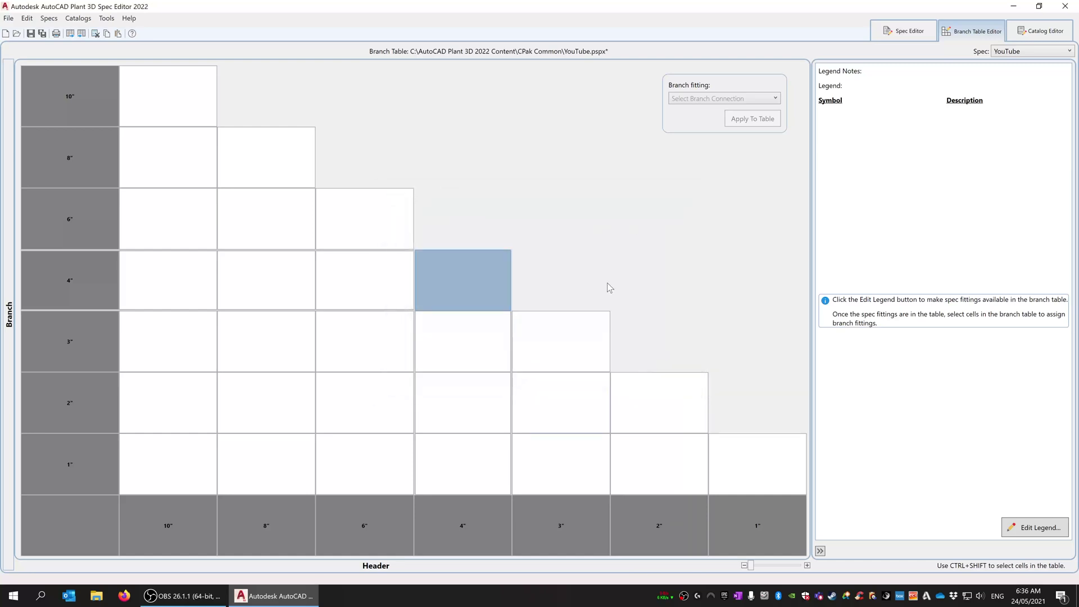
click(1019, 533)
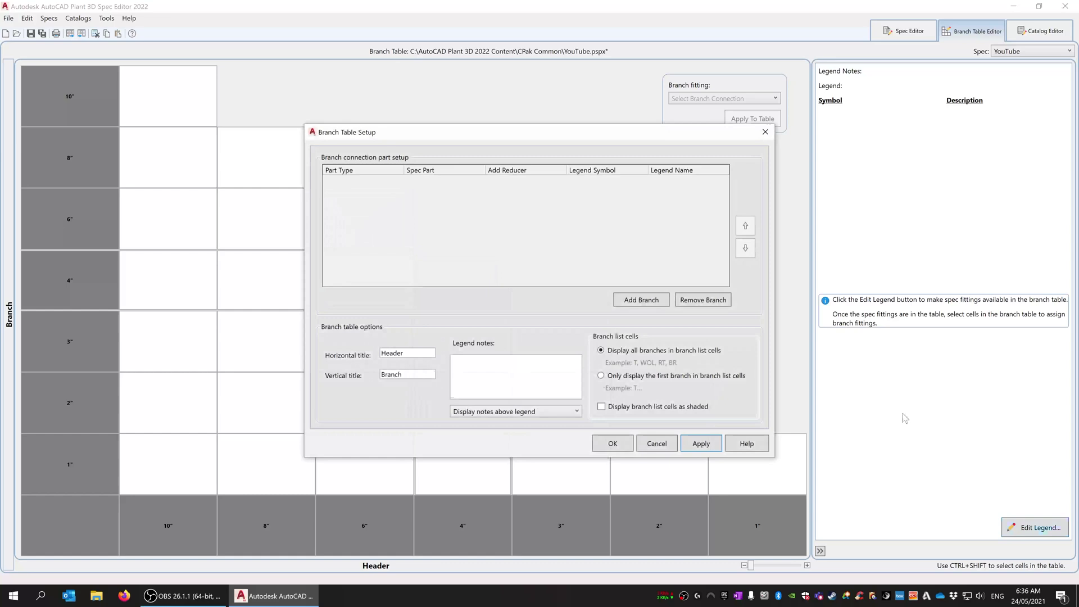
click(624, 304)
click(401, 182)
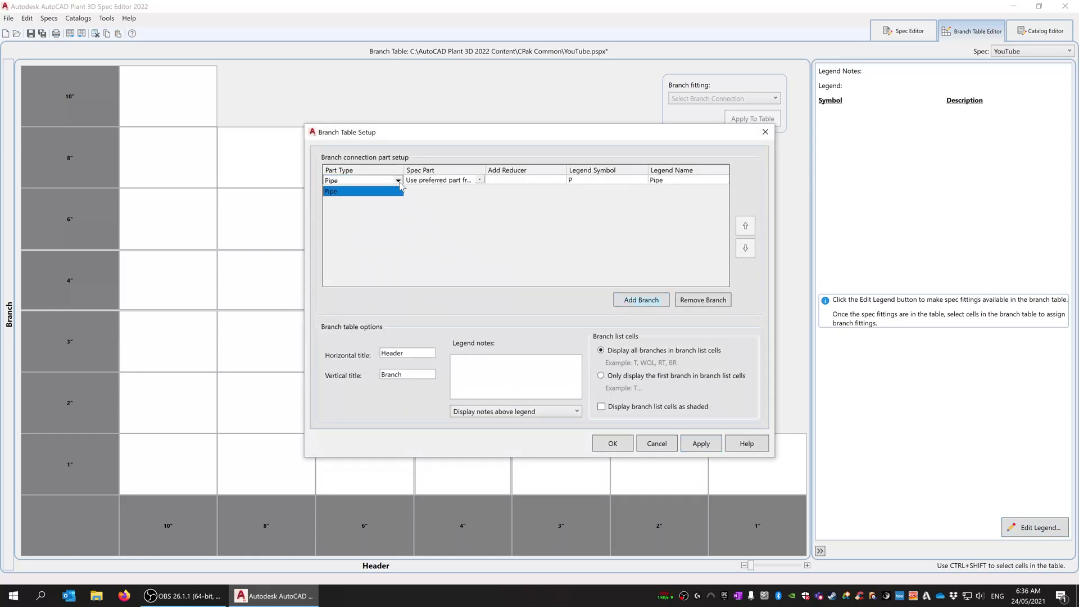
click(402, 188)
click(481, 180)
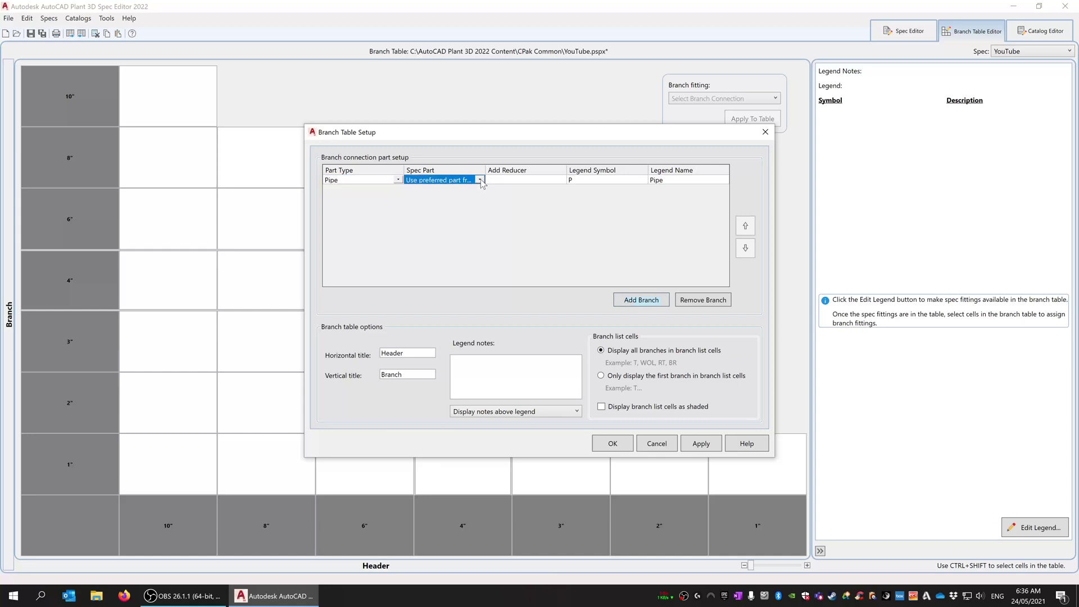
click(480, 181)
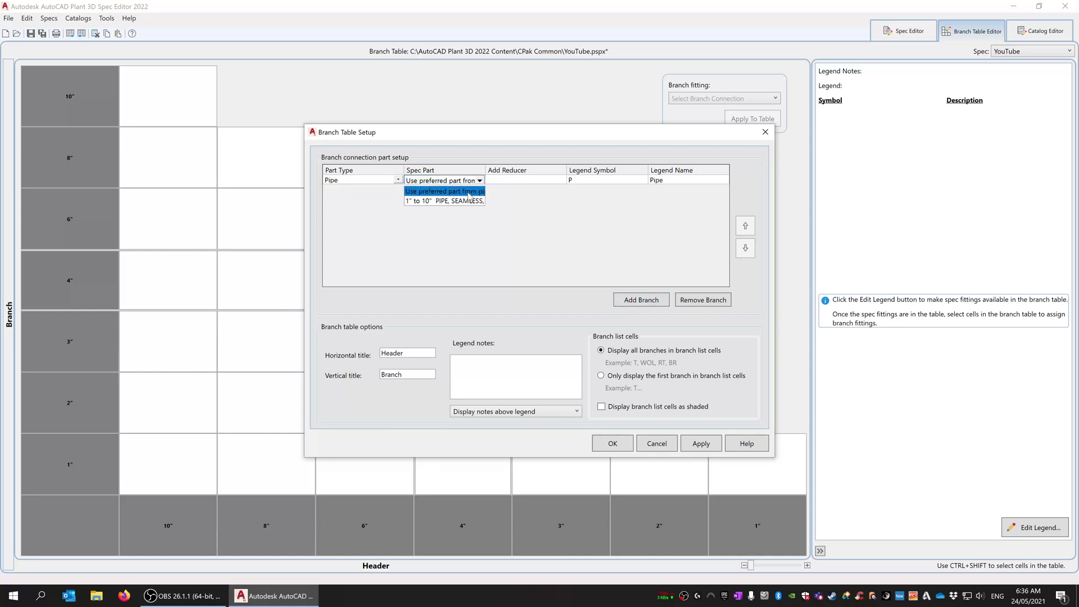
click(464, 201)
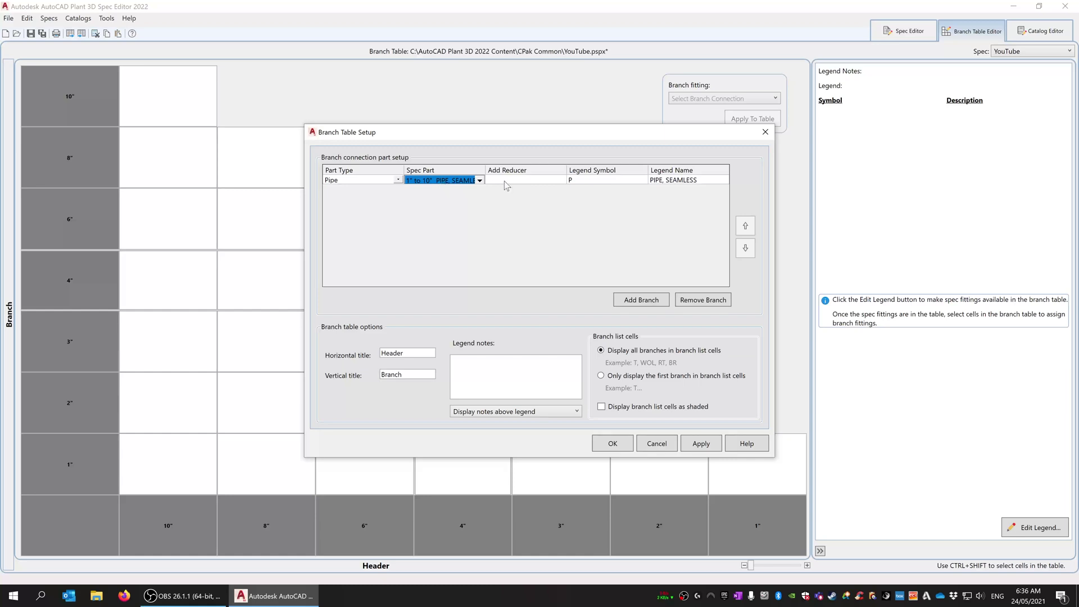
Step: Set the branch's legend symbol to ST and its legend name to Stub-In, and apply the branch table setup
click(601, 180)
click(600, 181)
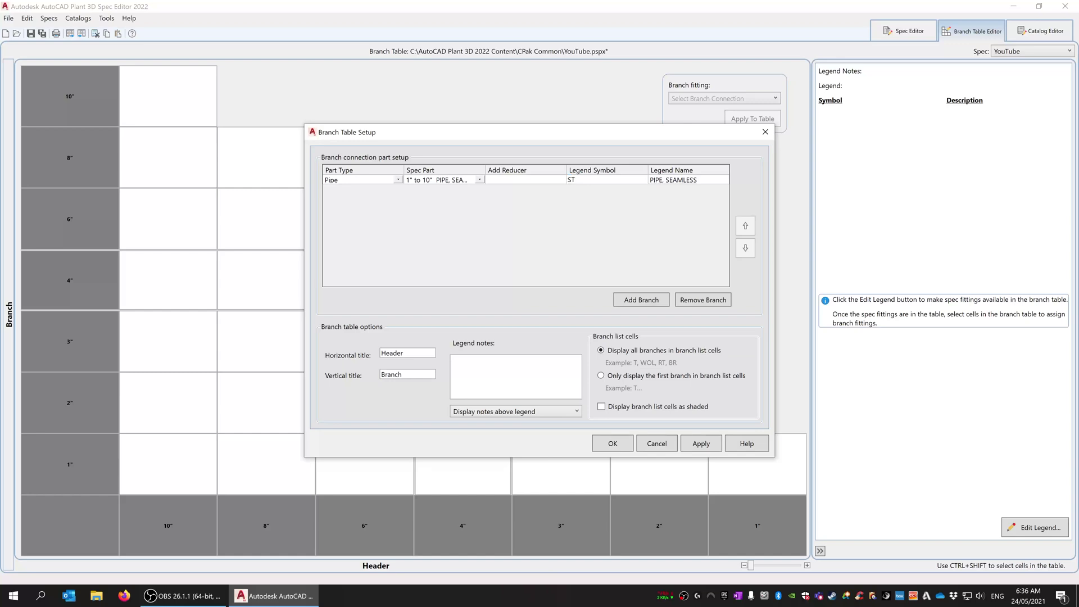
click(710, 181)
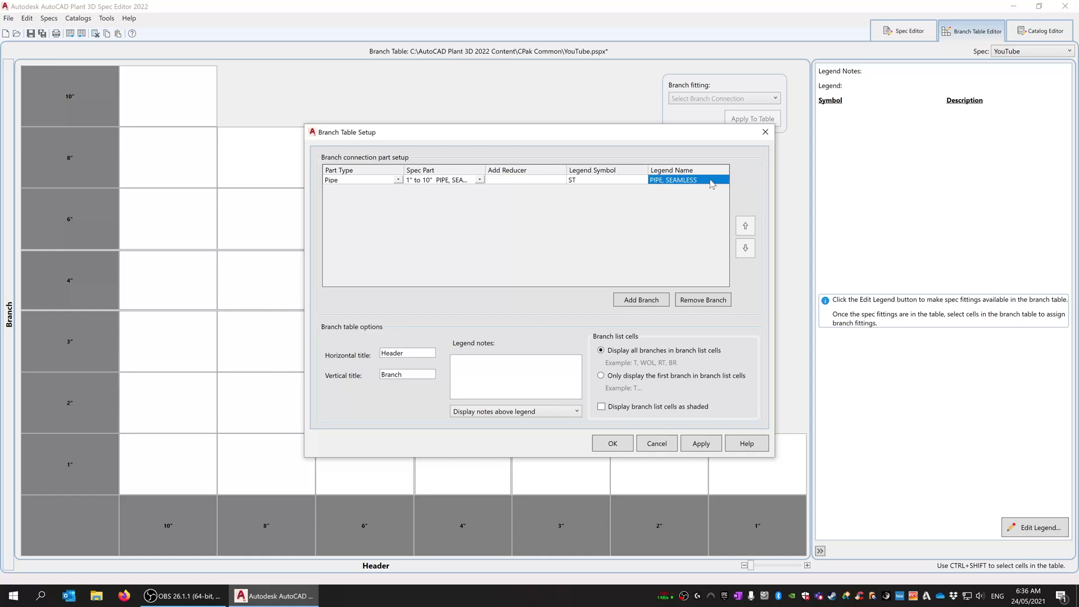
click(711, 181)
text(Stub-In)
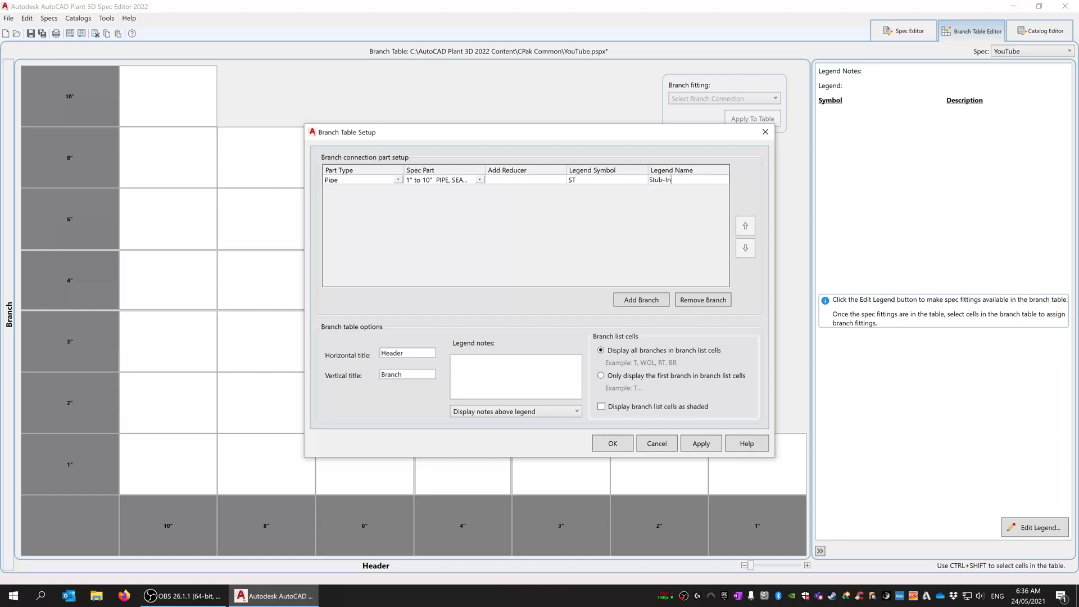
key(Return)
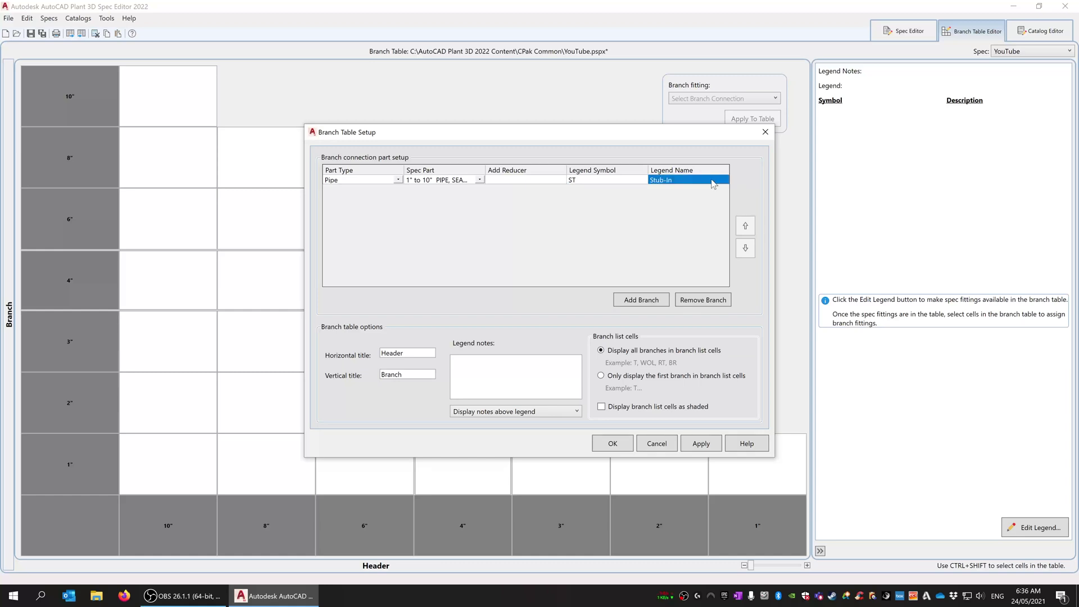
click(594, 181)
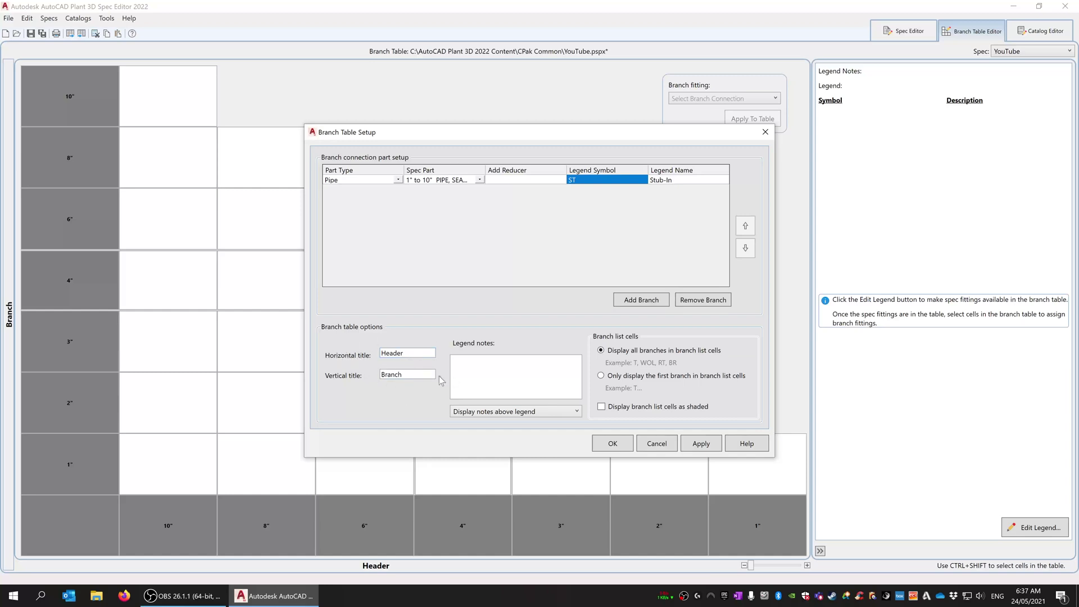
click(612, 444)
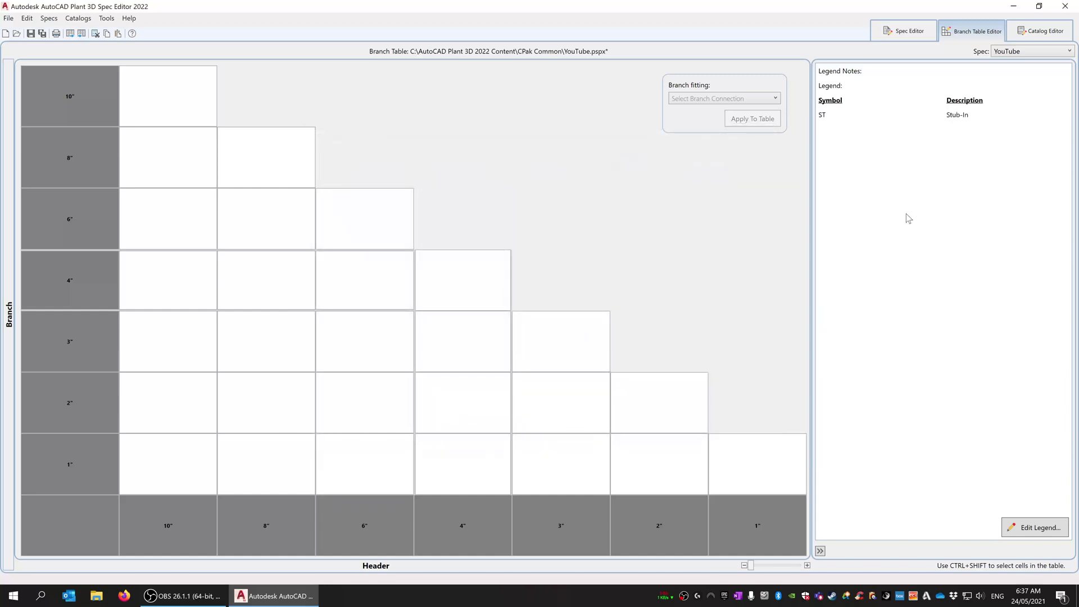
Step: Assign the Stub-In branch to the cell for the 10" header and 10" branch
double_click(198, 104)
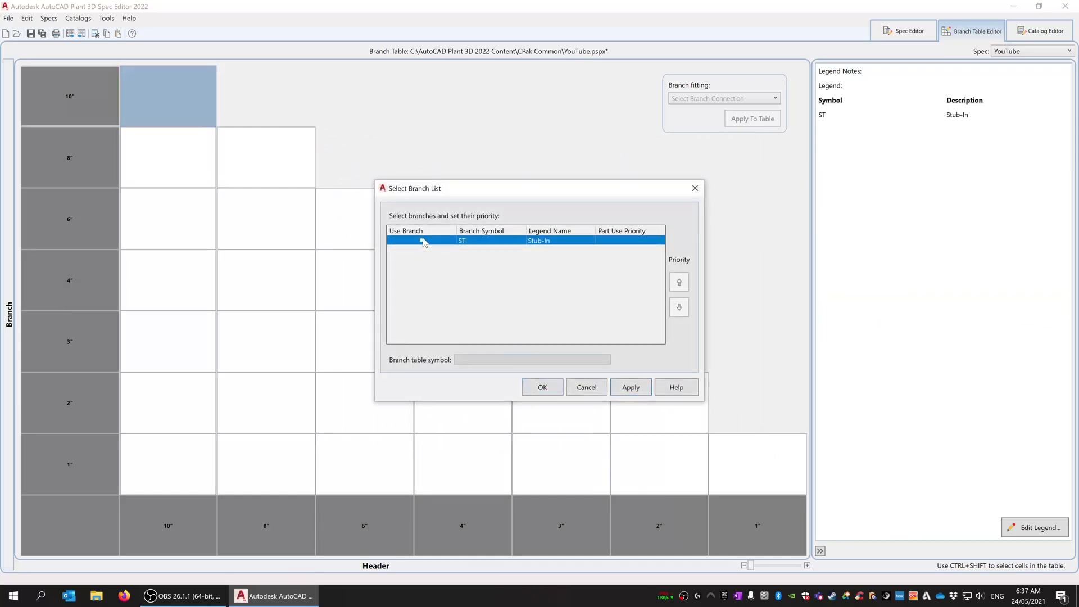
click(422, 241)
click(542, 388)
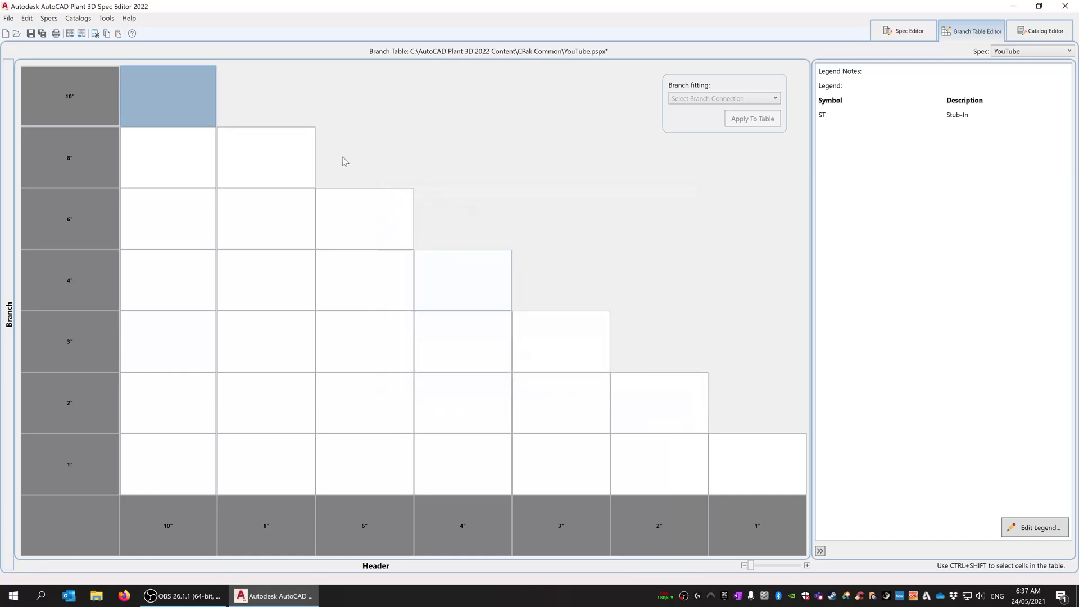
Step: Assign the Stub-In branch to the equal-size cells for 10", 8" and 6" header and branch
double_click(177, 103)
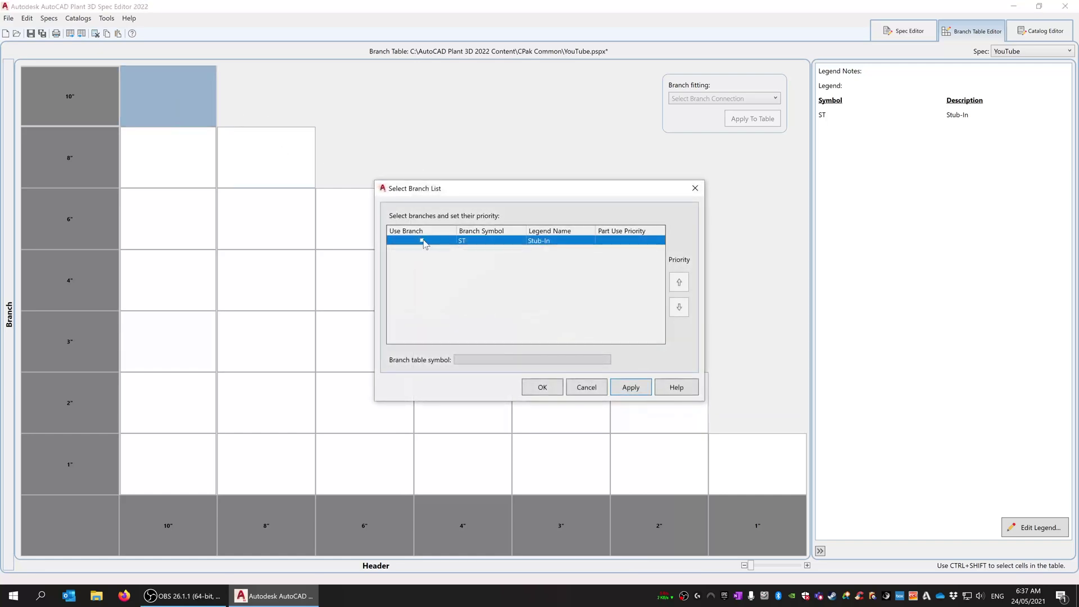
click(542, 387)
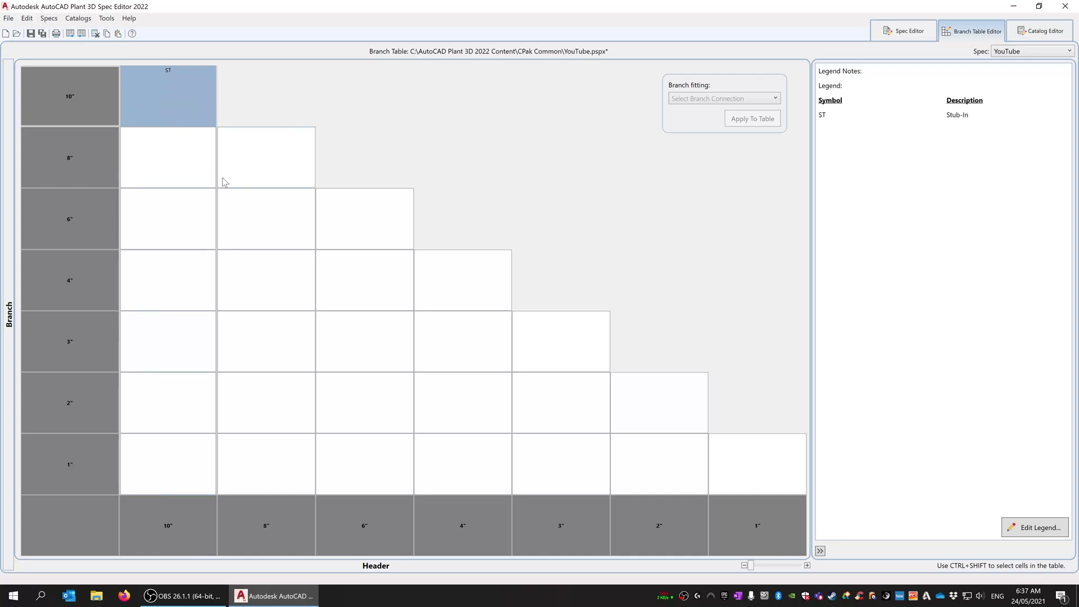
double_click(249, 163)
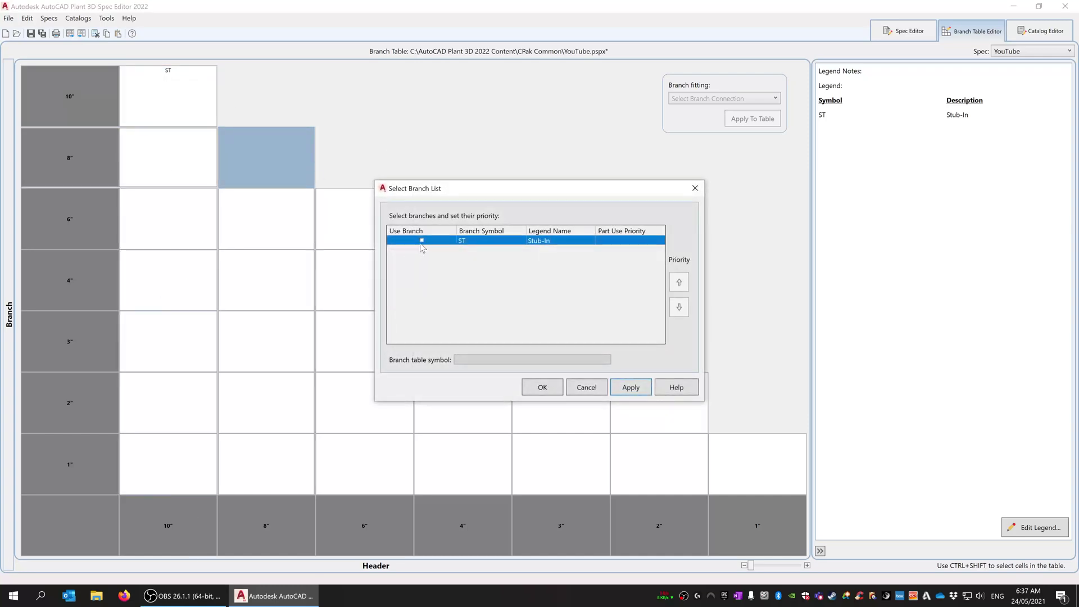
click(529, 387)
double_click(368, 239)
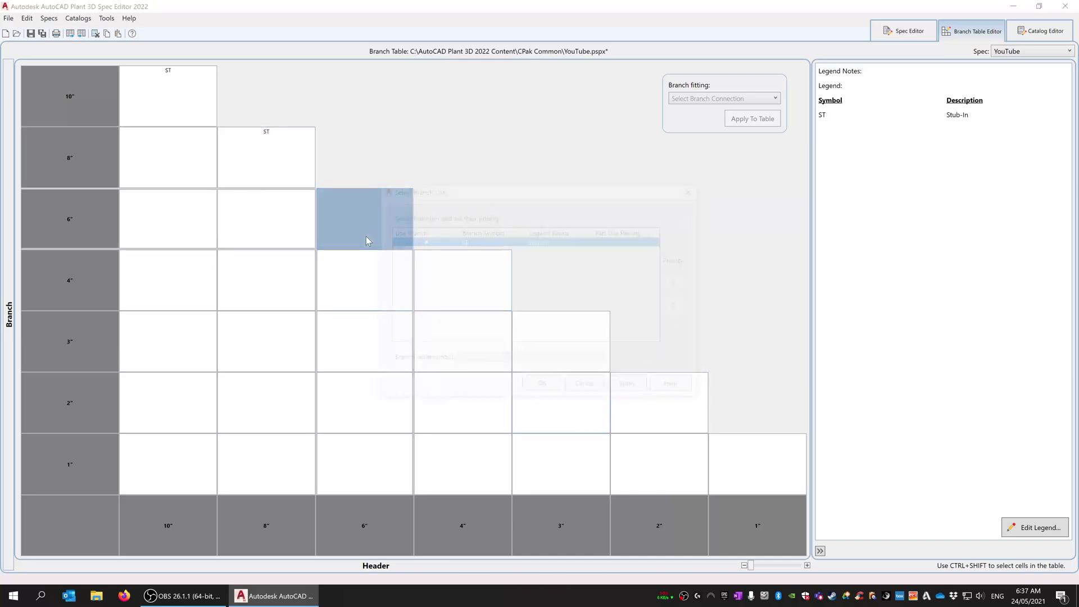
click(422, 240)
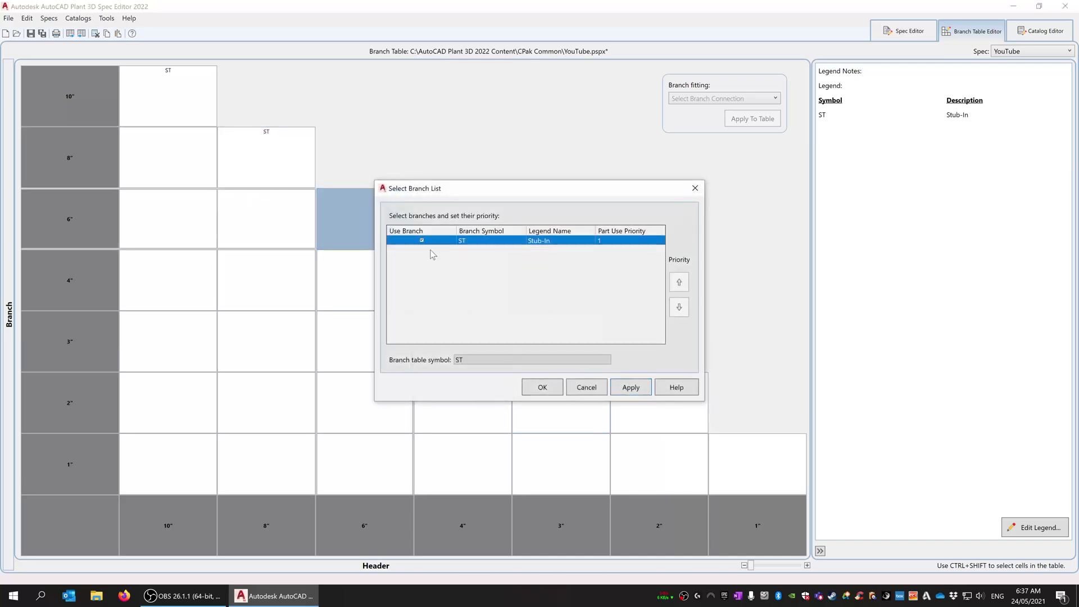
click(529, 389)
Step: Assign the ST branch to the 4" by 4" cell and all cells in the 3", 2" and 1" branch rows at once
click(454, 304)
shift+click(749, 469)
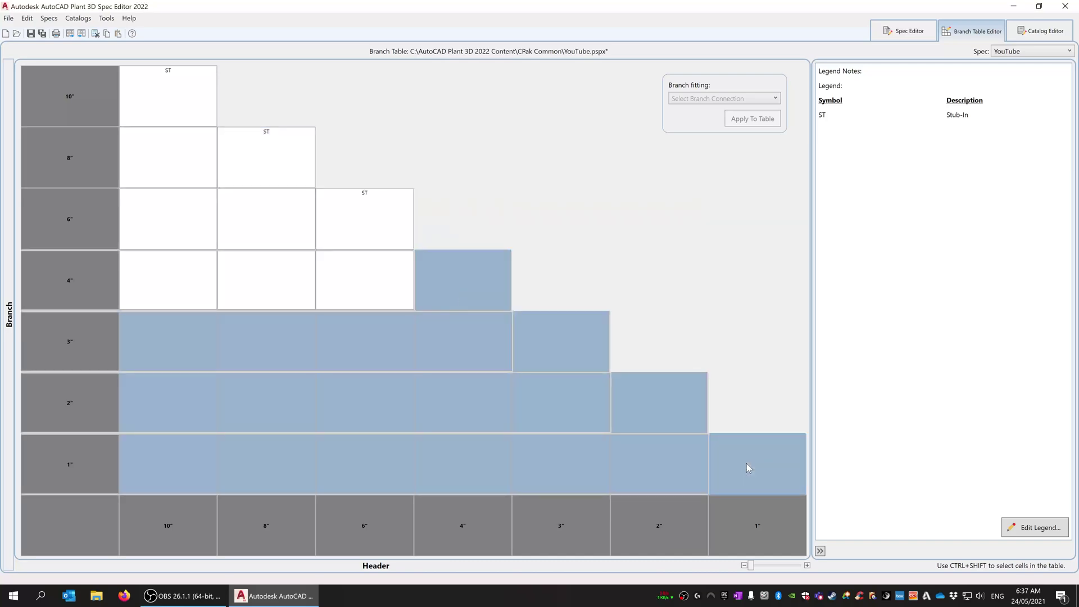
right_click(748, 469)
click(775, 504)
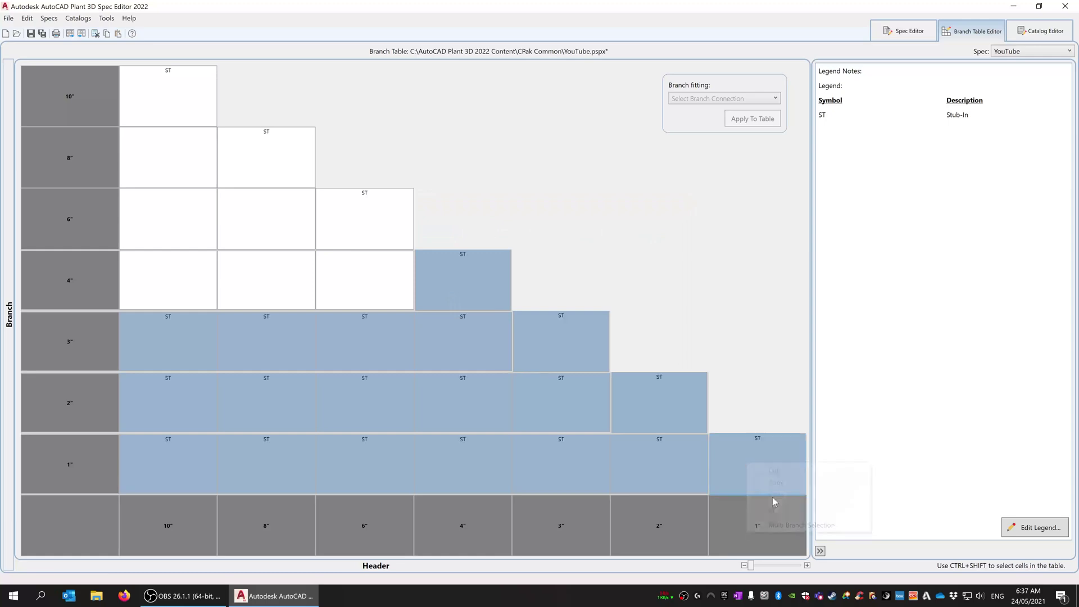
Step: Assign the ST branch to all cells of the 10", 8" and 6" headers with branches of 4" and larger
click(397, 265)
shift+click(170, 101)
right_click(170, 101)
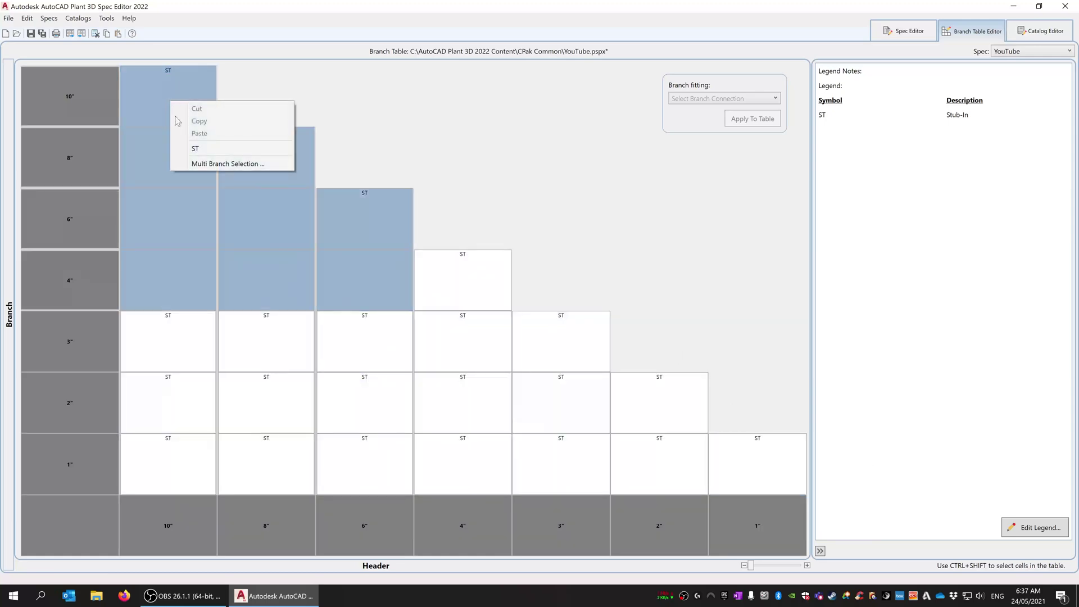
click(196, 149)
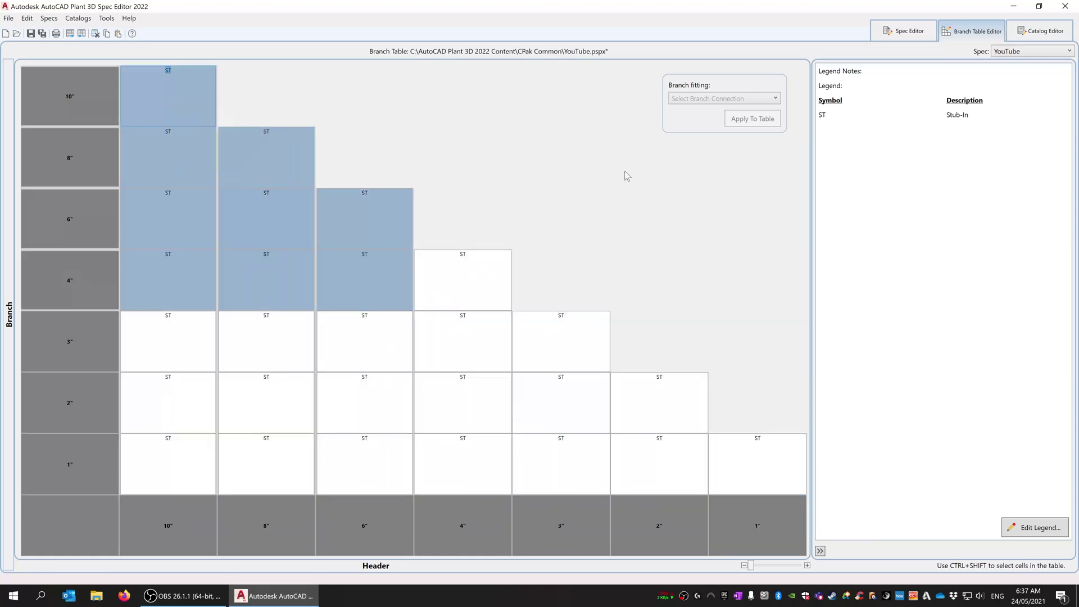
Step: Review the filled branch table and check the branch list of the 6" header and 3" branch cell
click(486, 277)
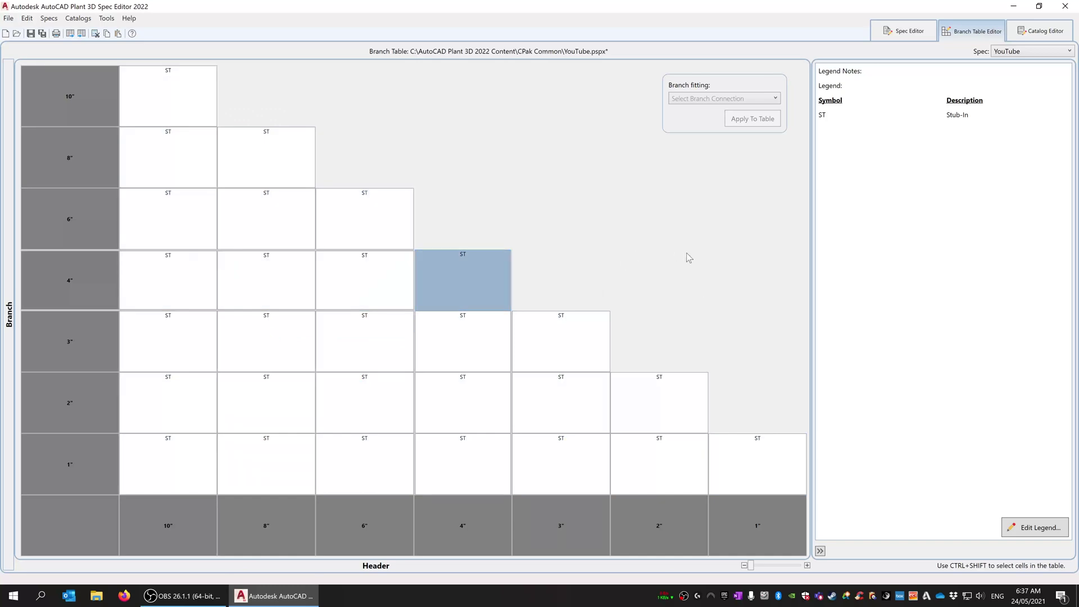
click(763, 475)
shift+click(168, 102)
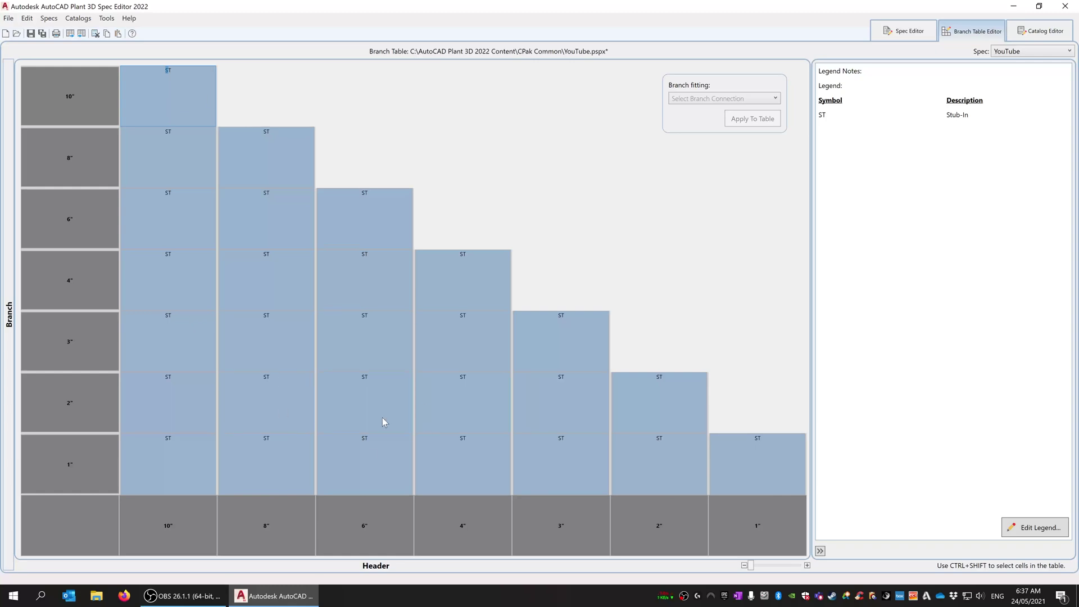
click(454, 338)
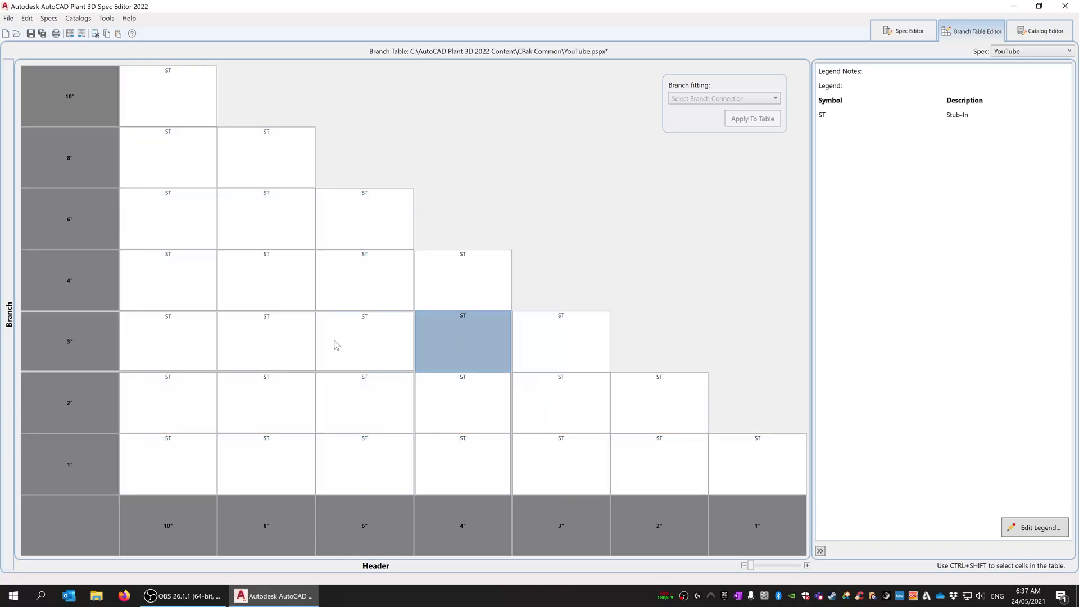
double_click(336, 344)
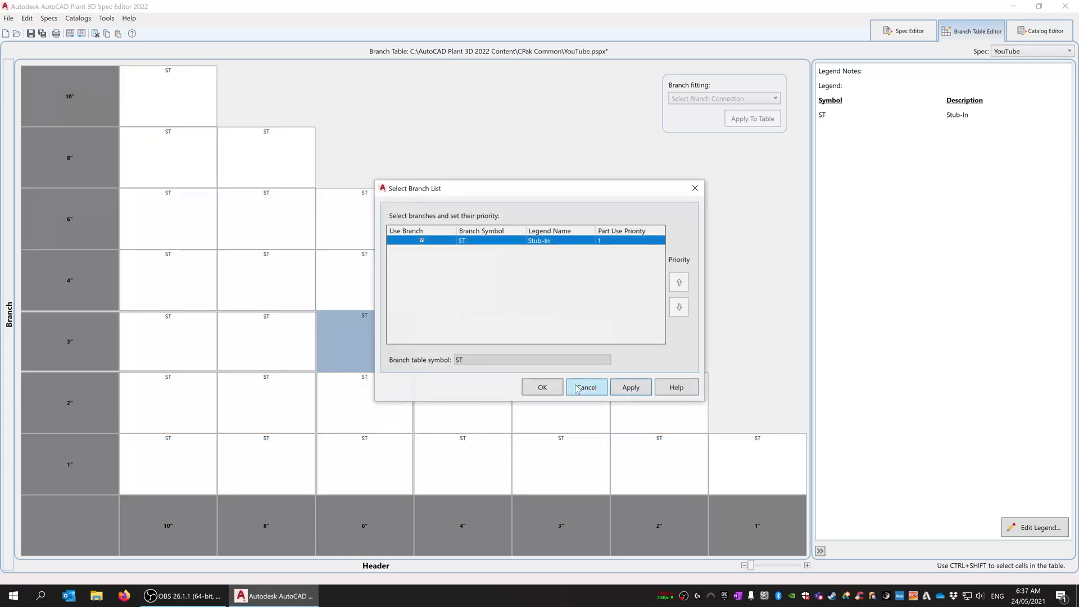
click(579, 388)
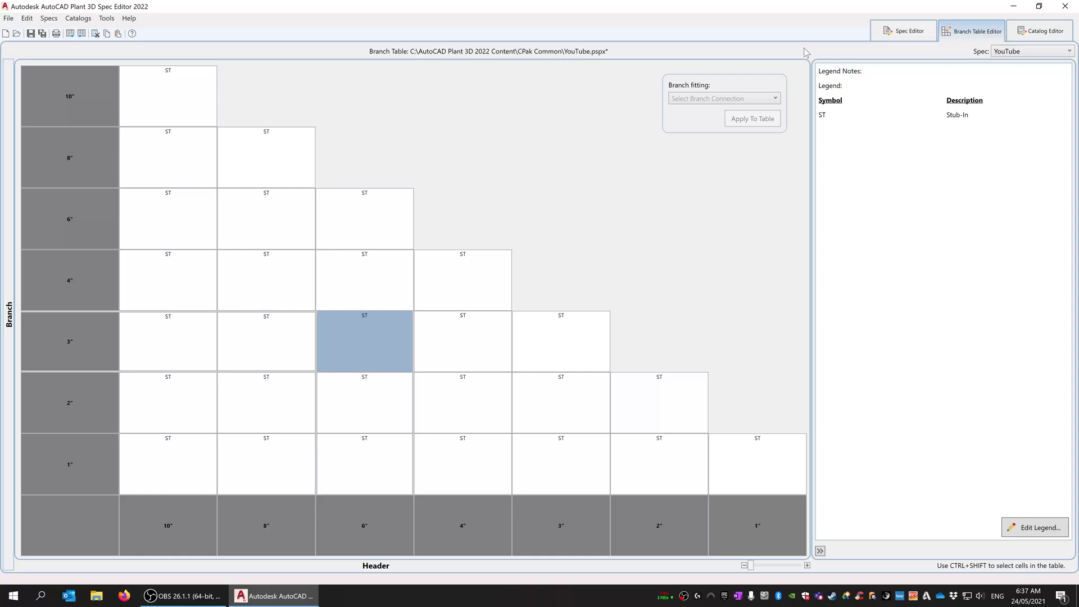
Step: Return to the spec sheet, clear the catalog's column filters and filter the parts by the short description TEE
click(904, 31)
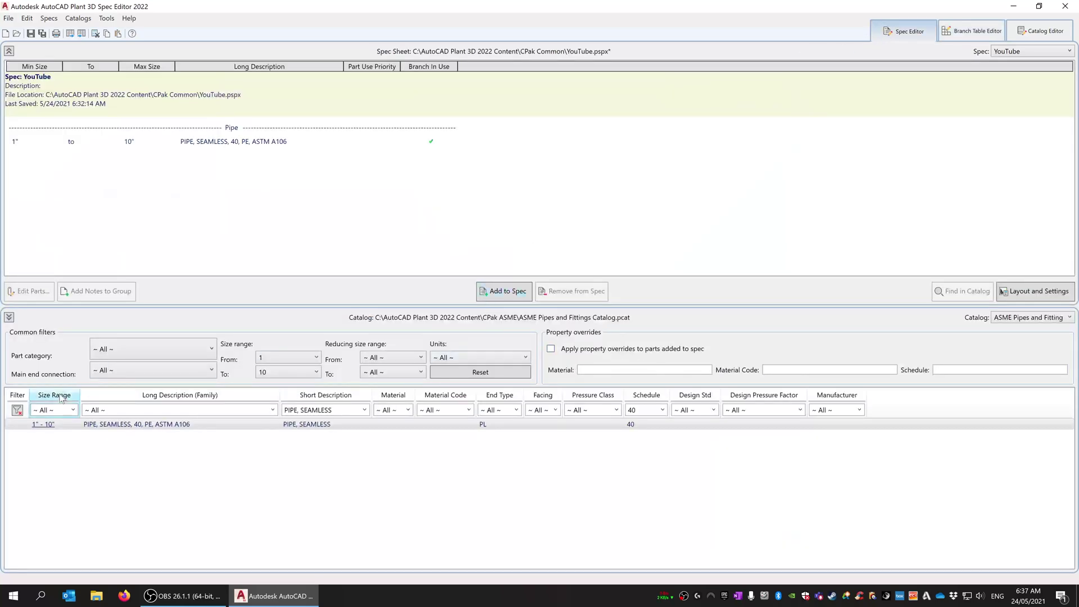
click(17, 411)
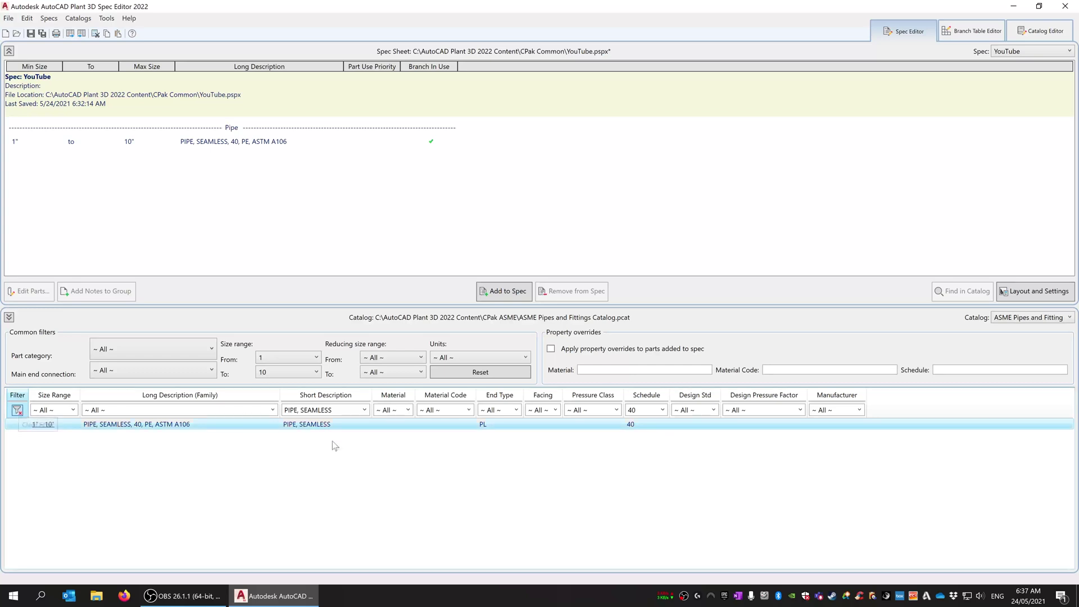
click(363, 410)
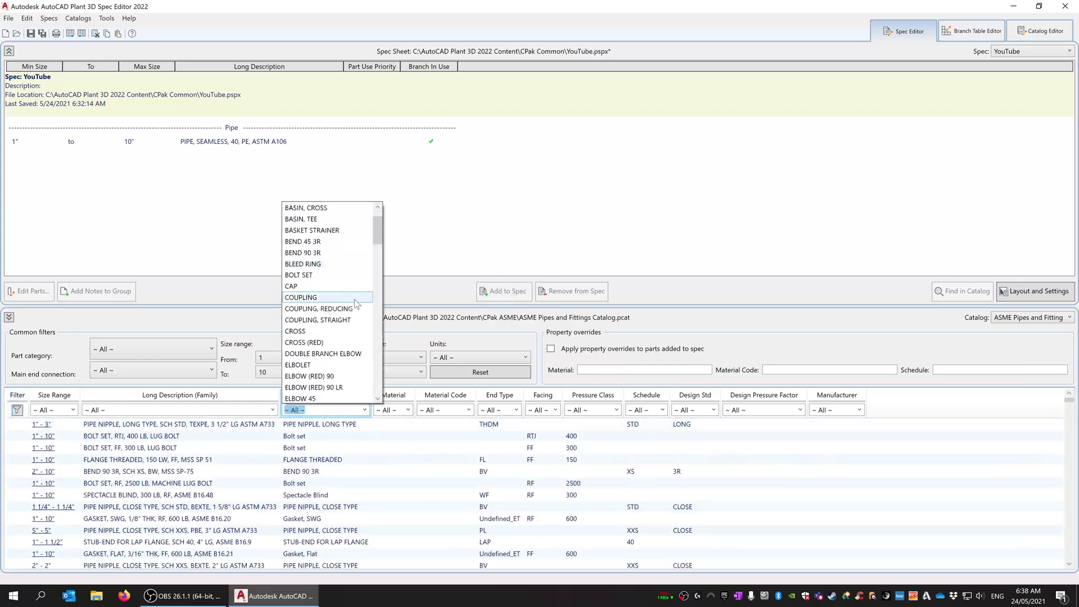
scroll(356, 304, down, 15)
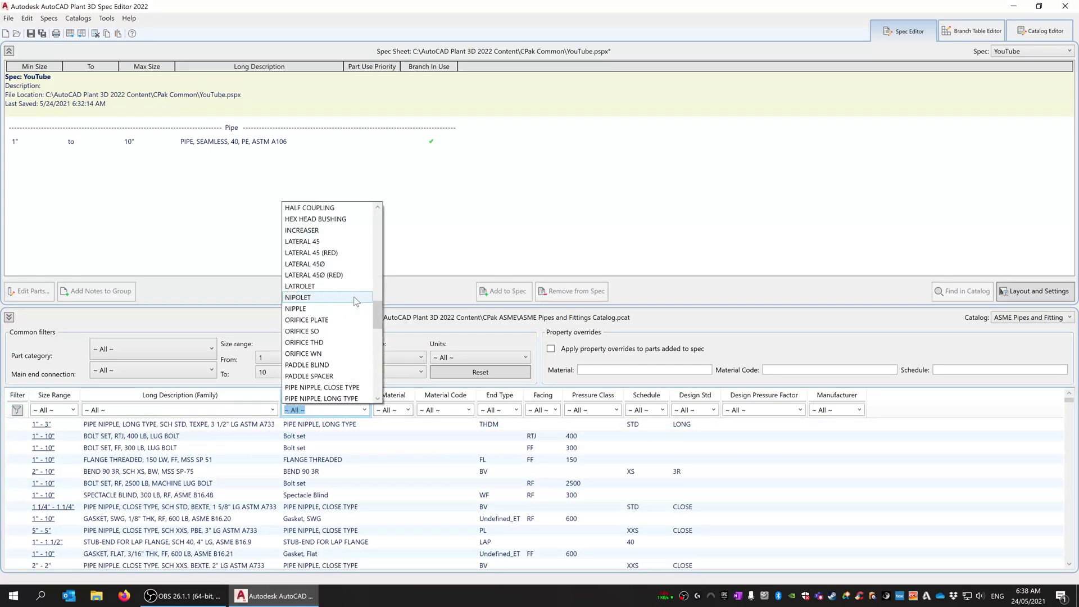
scroll(355, 302, down, 10)
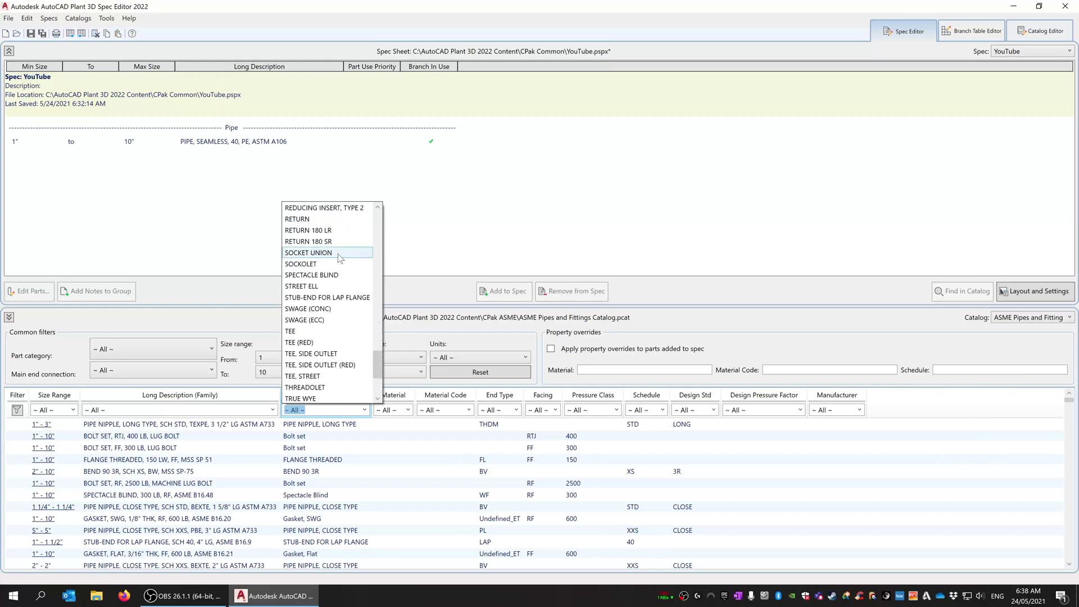
click(324, 331)
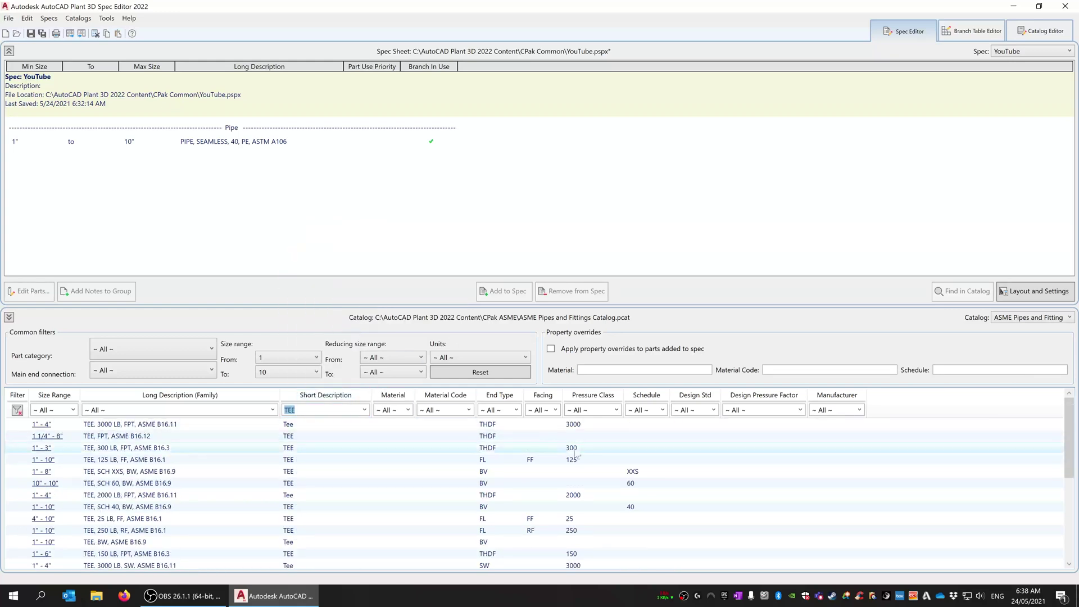
Step: Filter the tees to schedule 40 and add TEE, SCH 40, BW, ASME B16.9 to the spec
click(663, 410)
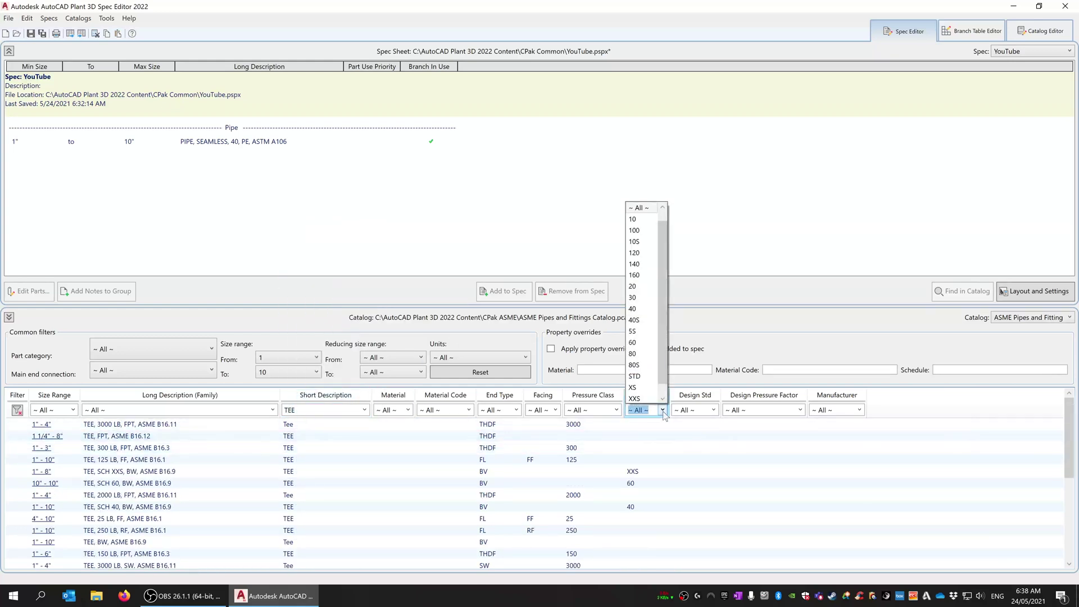
click(652, 311)
click(162, 425)
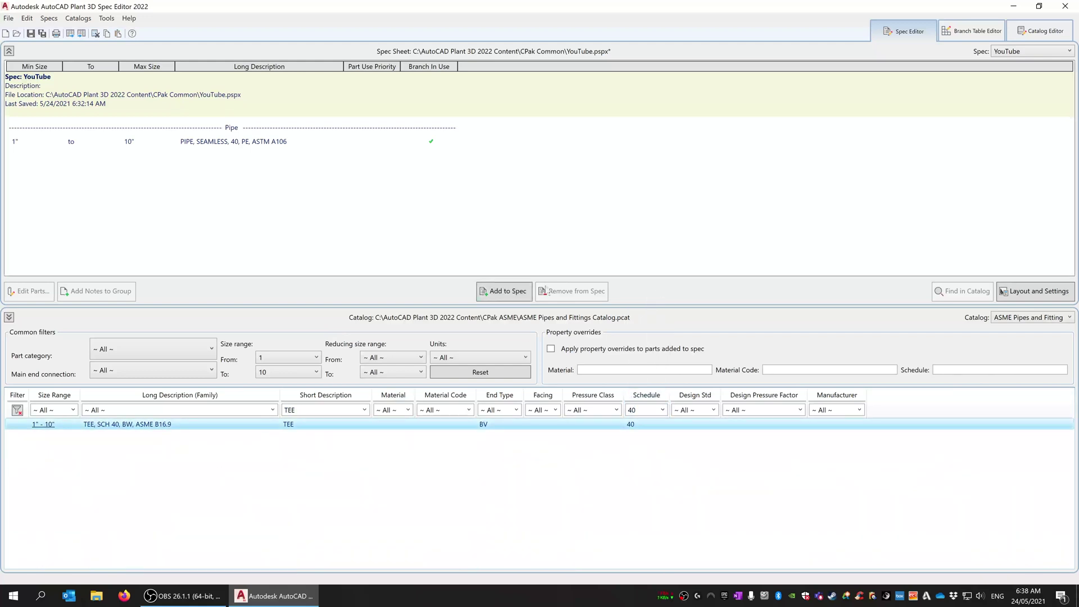
click(523, 288)
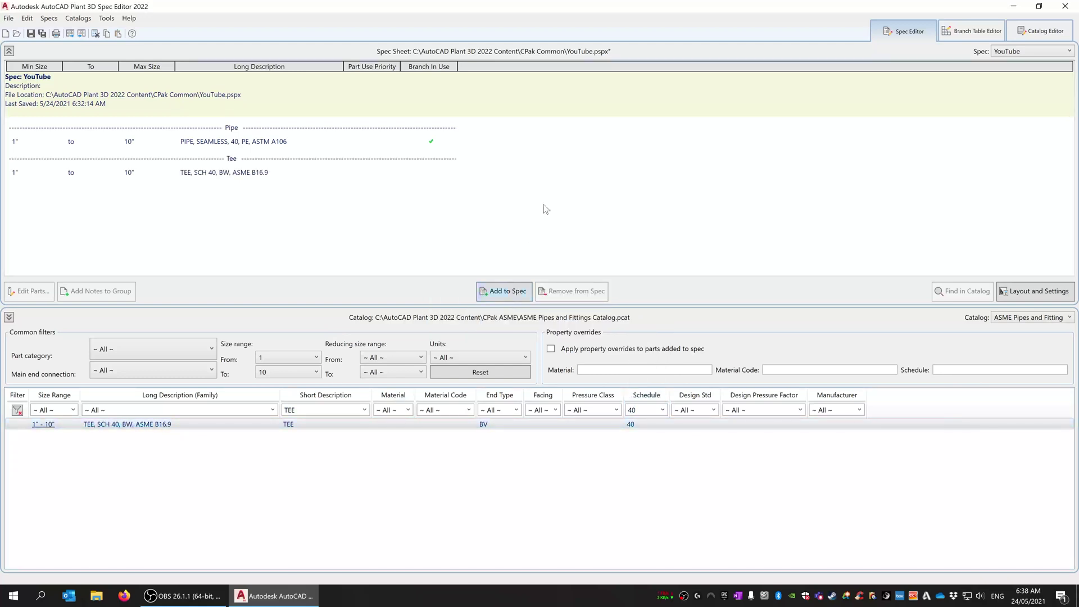
Step: Add a Tee branch with the 1" to 10" TEE, SCH 40 spec part to the branch table legend
click(959, 34)
click(1022, 528)
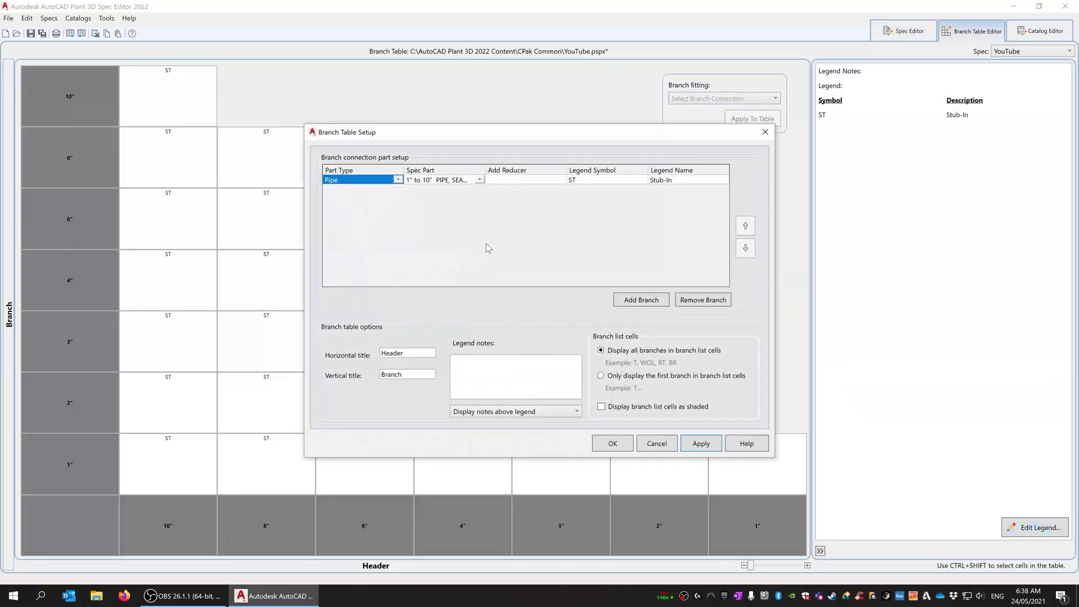
click(658, 444)
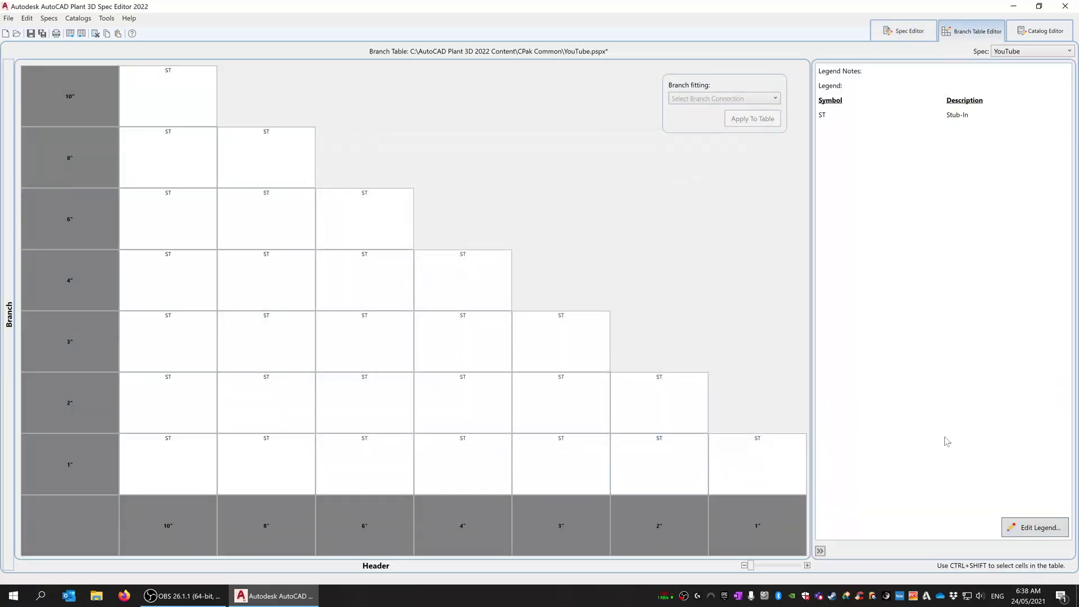
click(1033, 530)
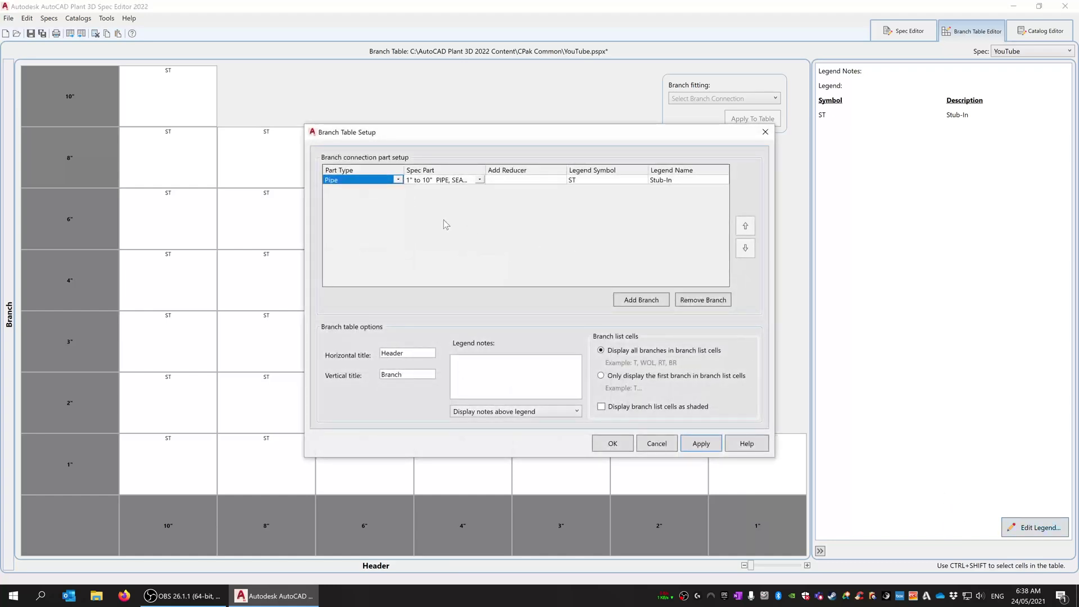
click(643, 302)
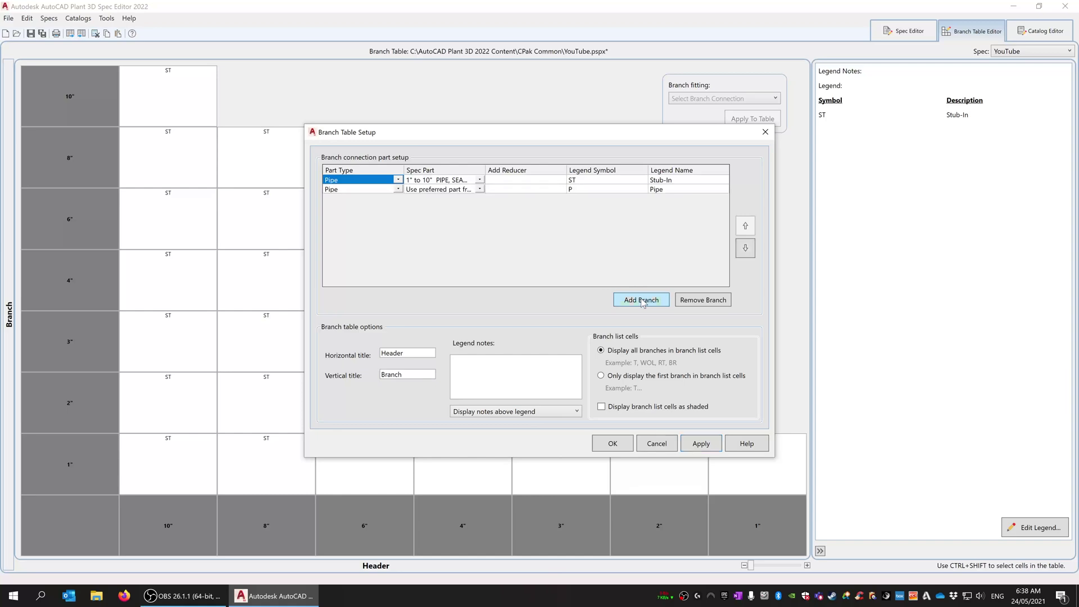
click(398, 190)
click(398, 190)
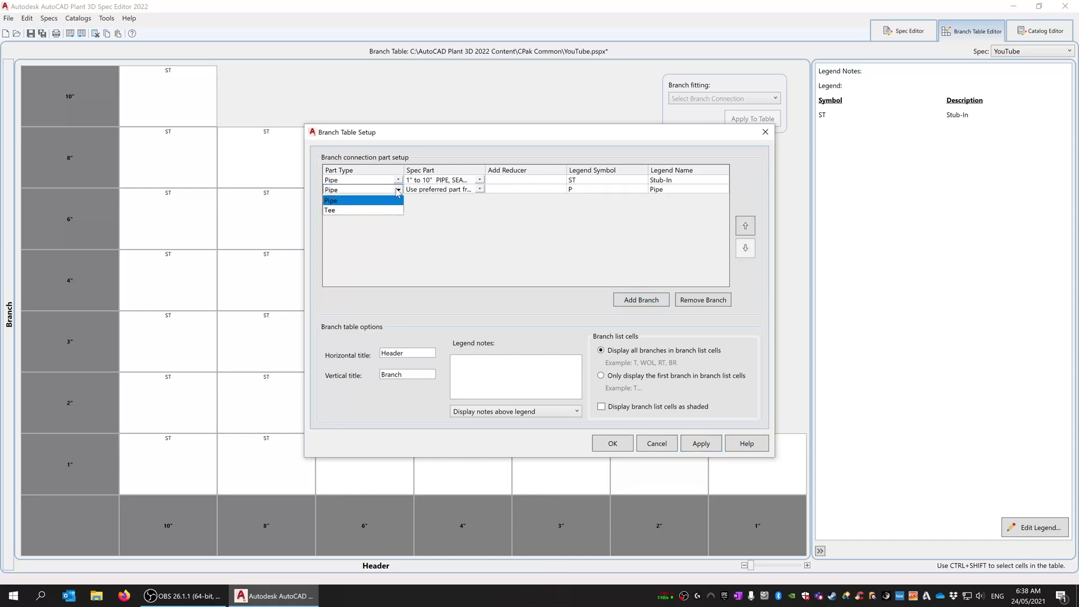
click(365, 210)
click(481, 189)
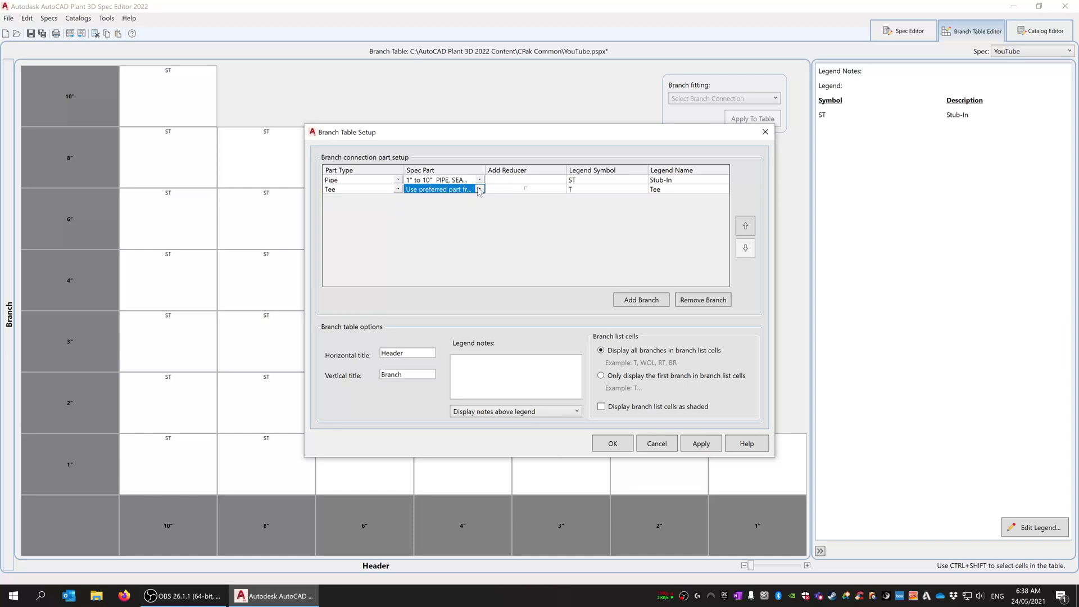
click(480, 190)
click(447, 204)
Step: Set the tee branch's legend symbol to TE and its legend name to Tee, Equal, and confirm the branch table setup
click(585, 191)
click(586, 191)
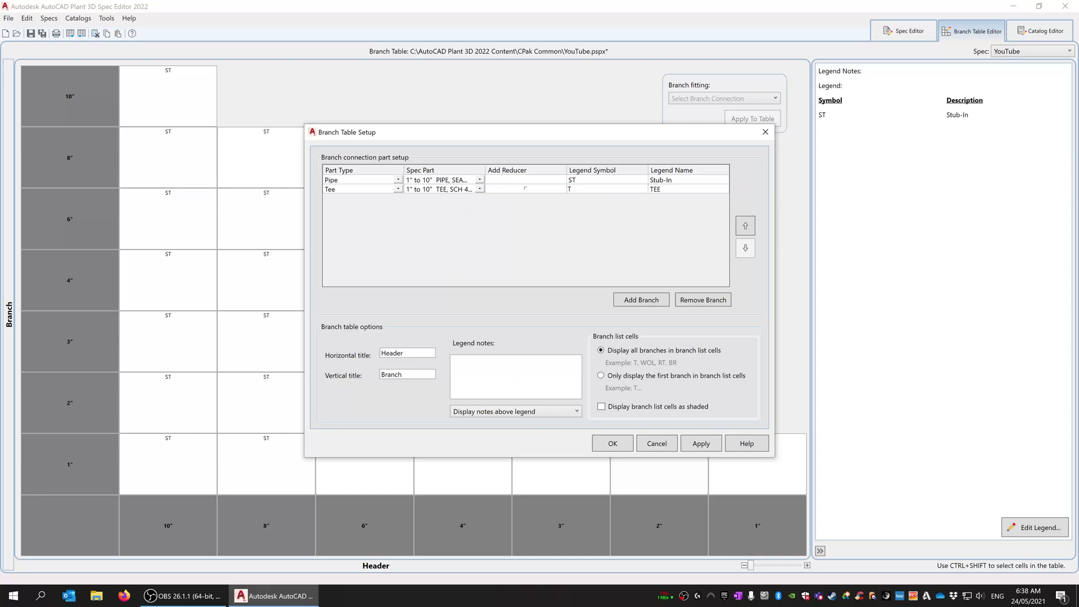
key(Return)
click(669, 190)
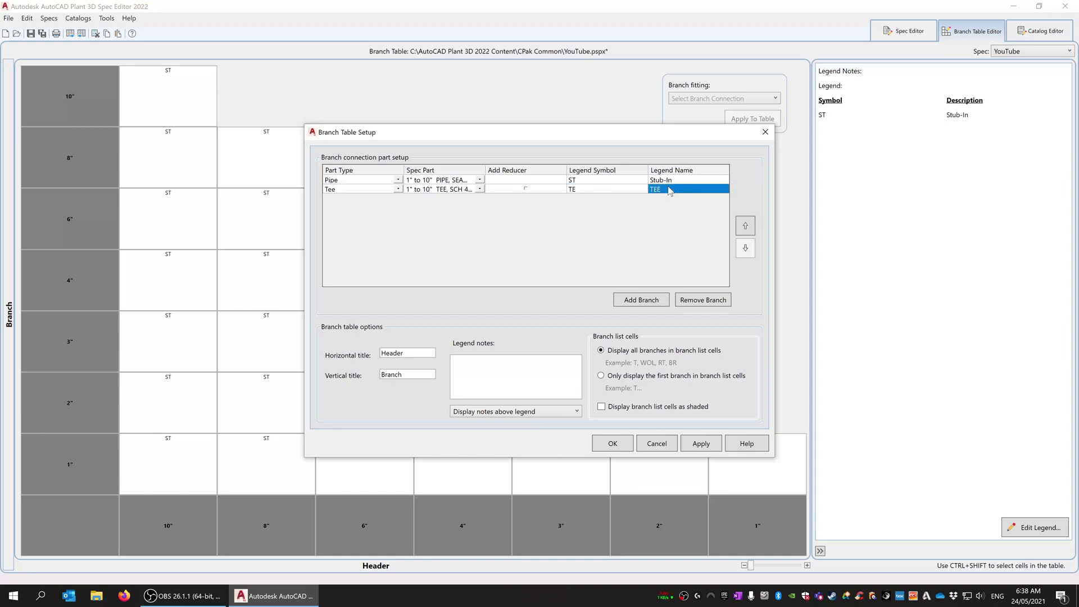
key(F2)
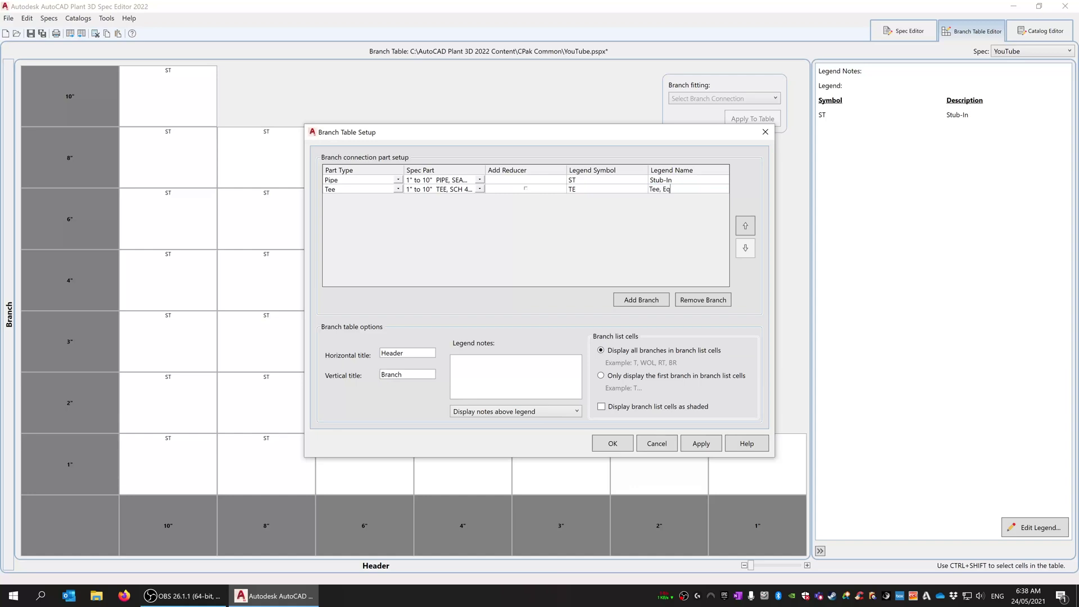
key(Return)
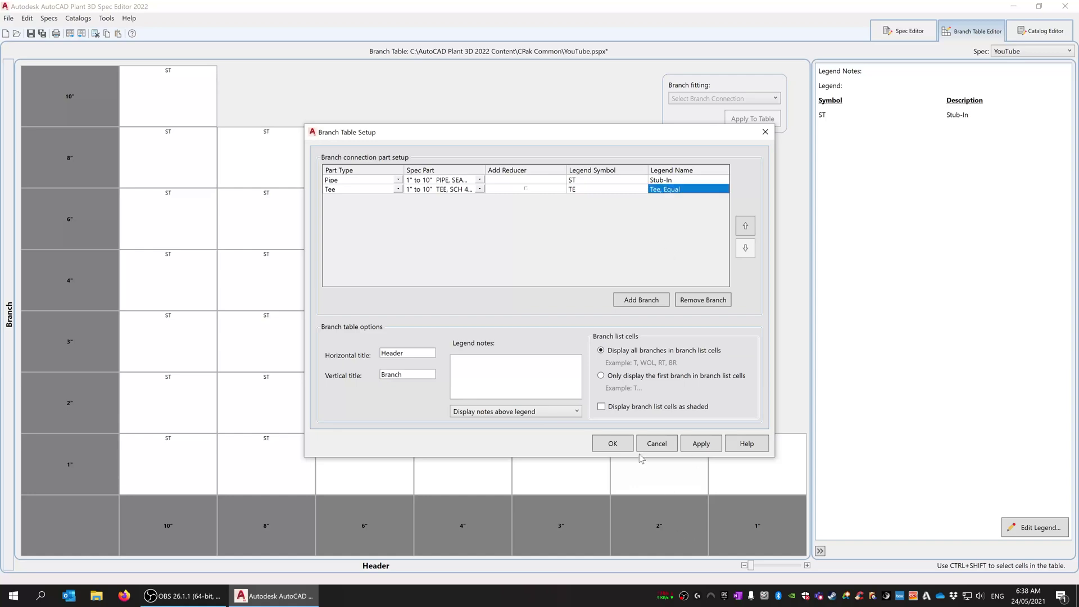
click(623, 445)
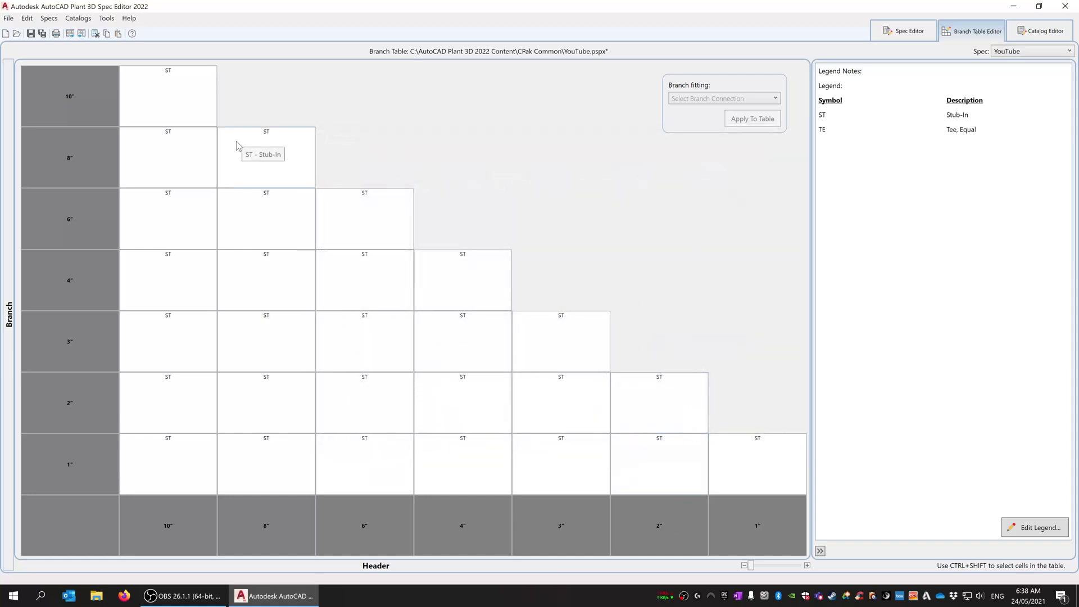
Step: Assign TE as a second branch alongside ST in the 10" header by 10" branch cell
click(177, 103)
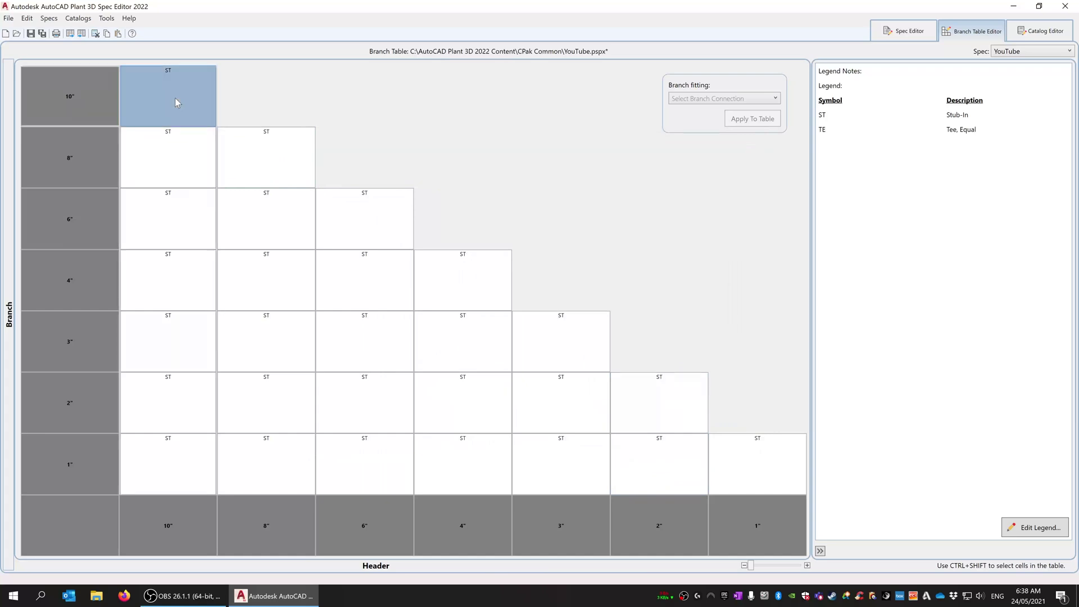
right_click(175, 102)
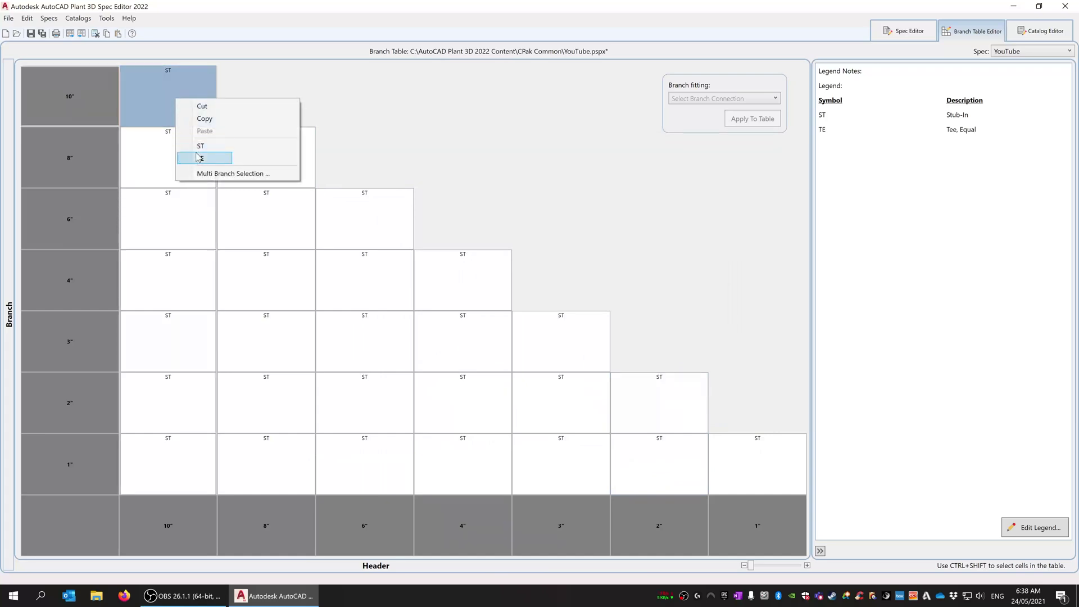
click(204, 174)
click(422, 250)
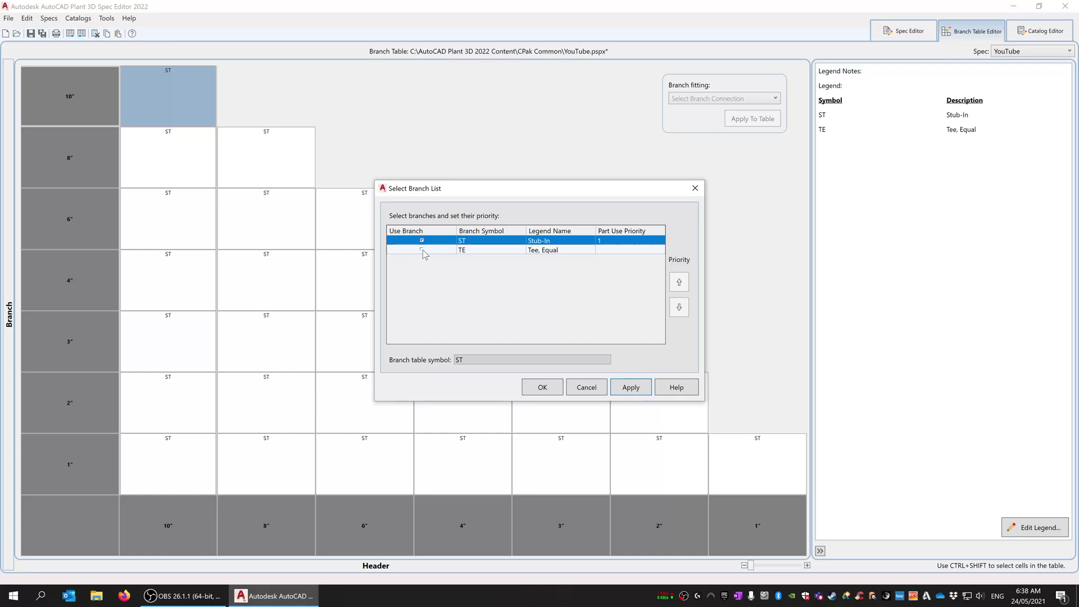
click(553, 390)
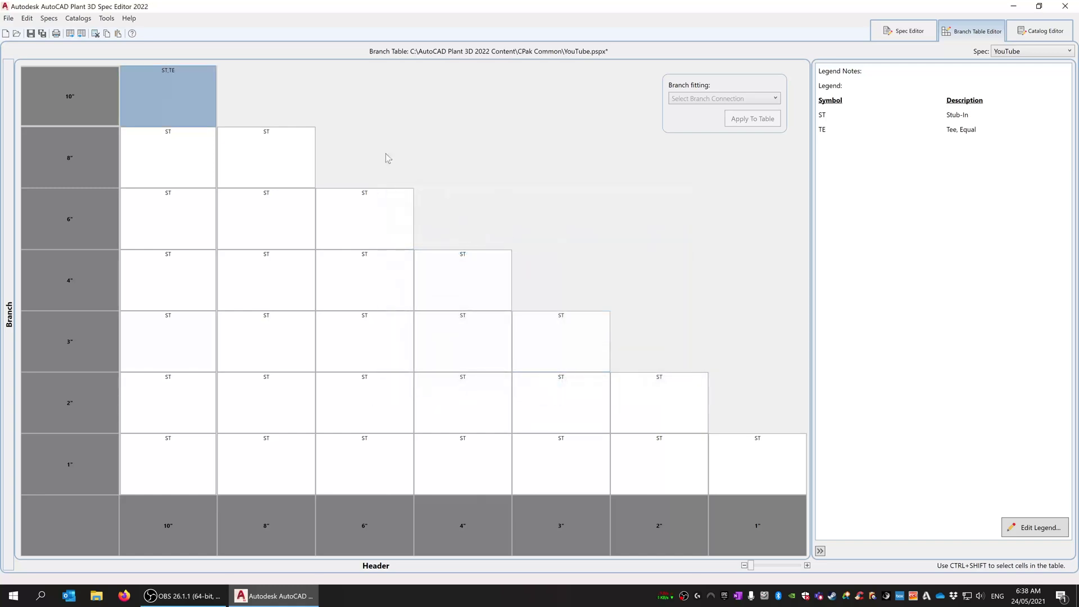
click(268, 150)
right_click(269, 150)
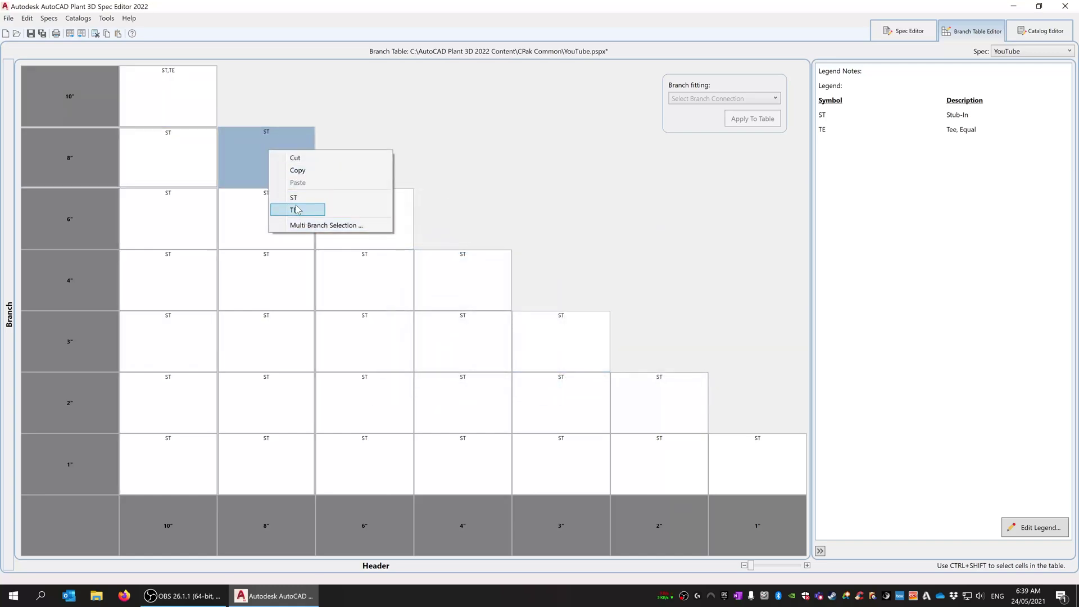
click(298, 212)
right_click(288, 144)
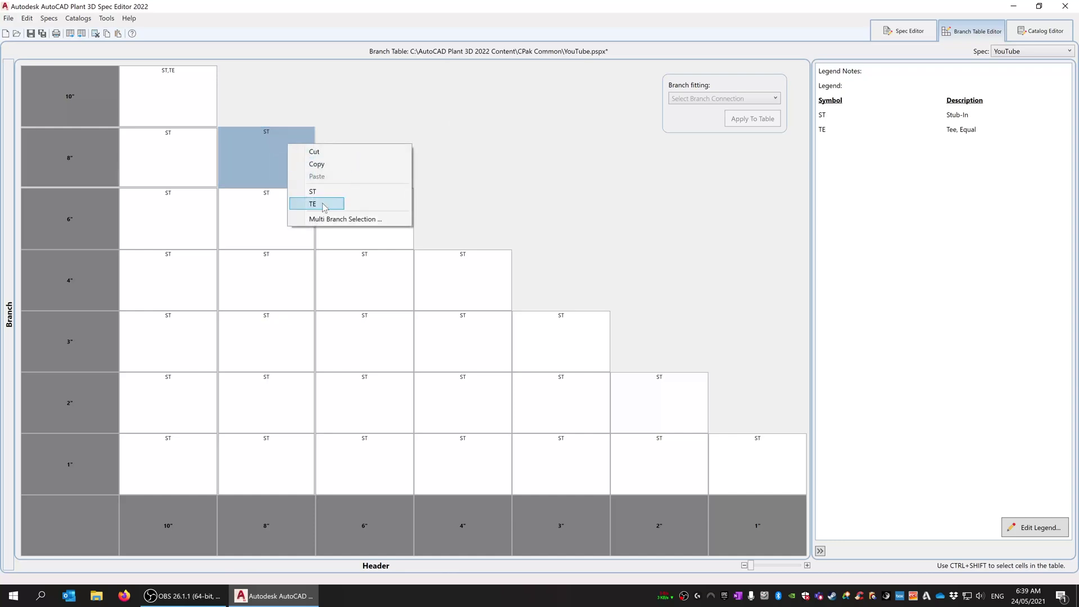
click(358, 160)
right_click(274, 143)
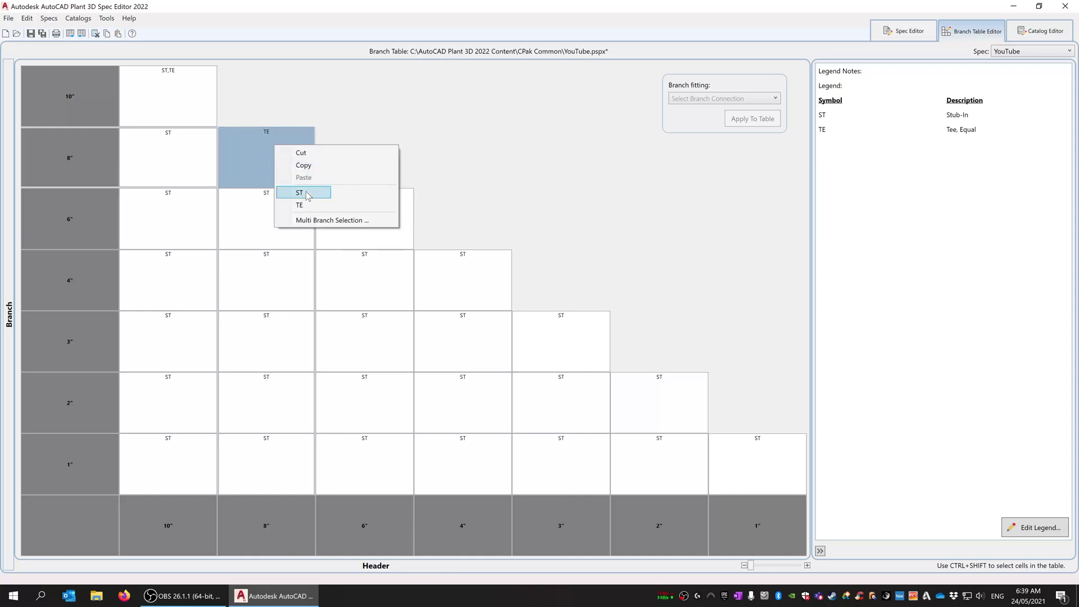
click(298, 192)
Step: Add TE as a second branch after ST in the 8" by 8" and 6" by 6" cells
right_click(292, 164)
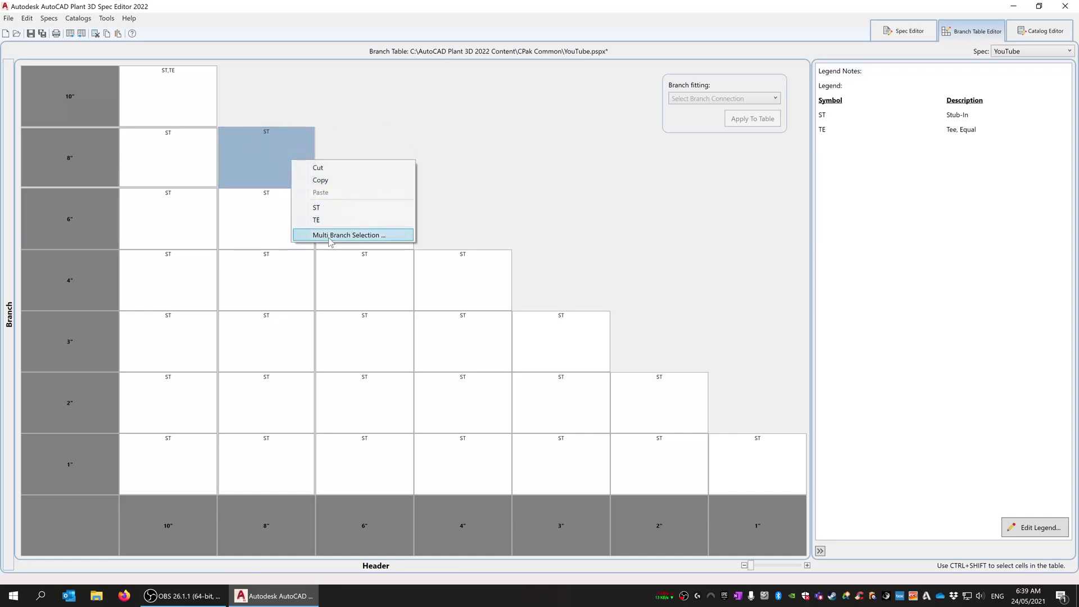
click(342, 235)
click(422, 249)
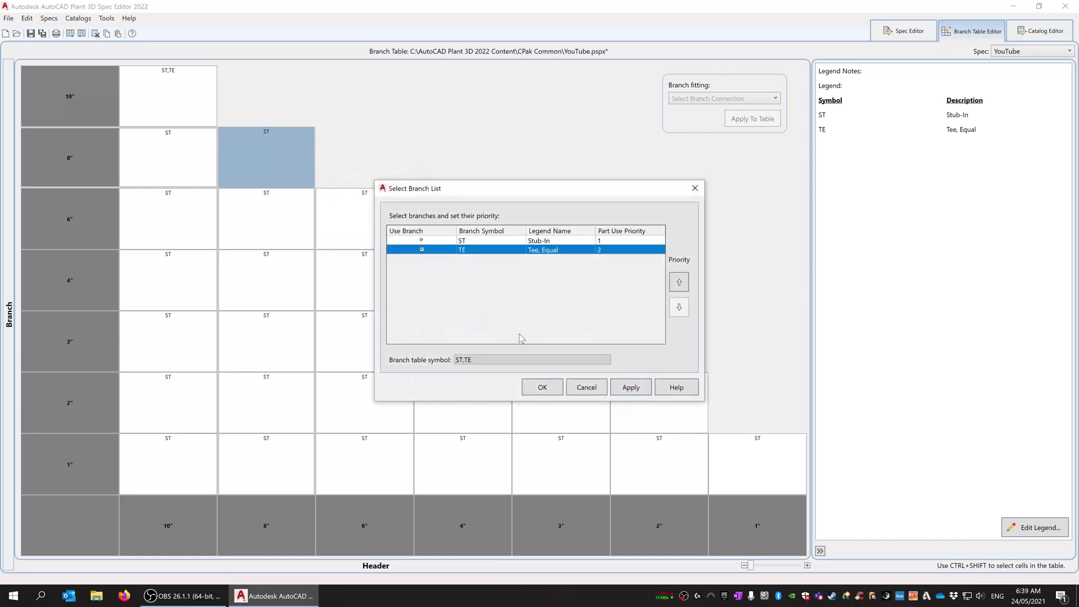
click(541, 388)
right_click(349, 222)
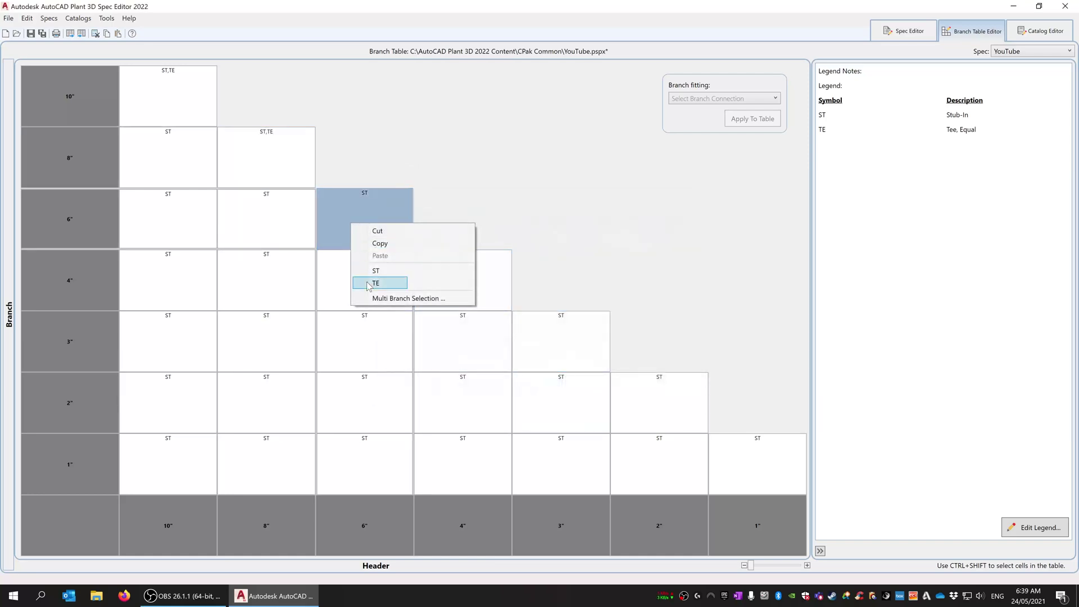
click(394, 298)
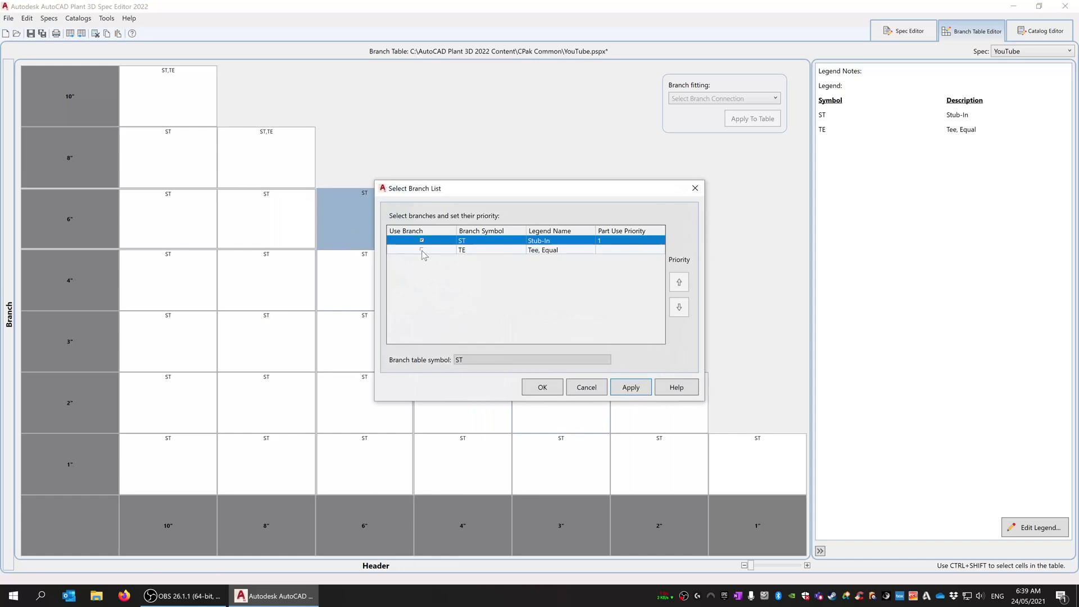
click(421, 249)
click(542, 388)
Step: Add TE as a second branch after ST in the 4" by 4" and 3" by 3" cells
double_click(473, 280)
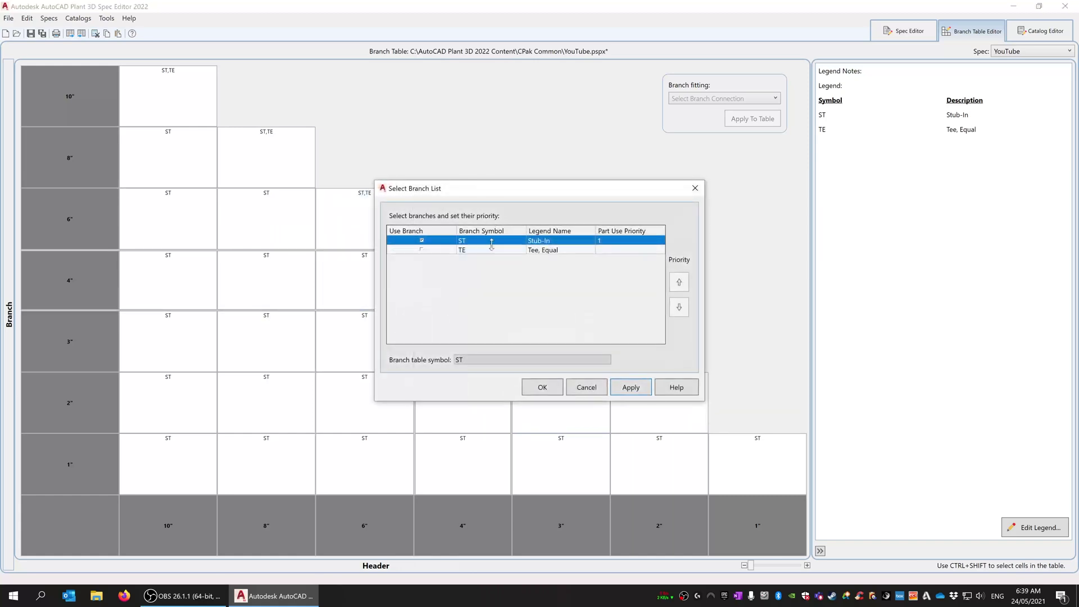
click(532, 386)
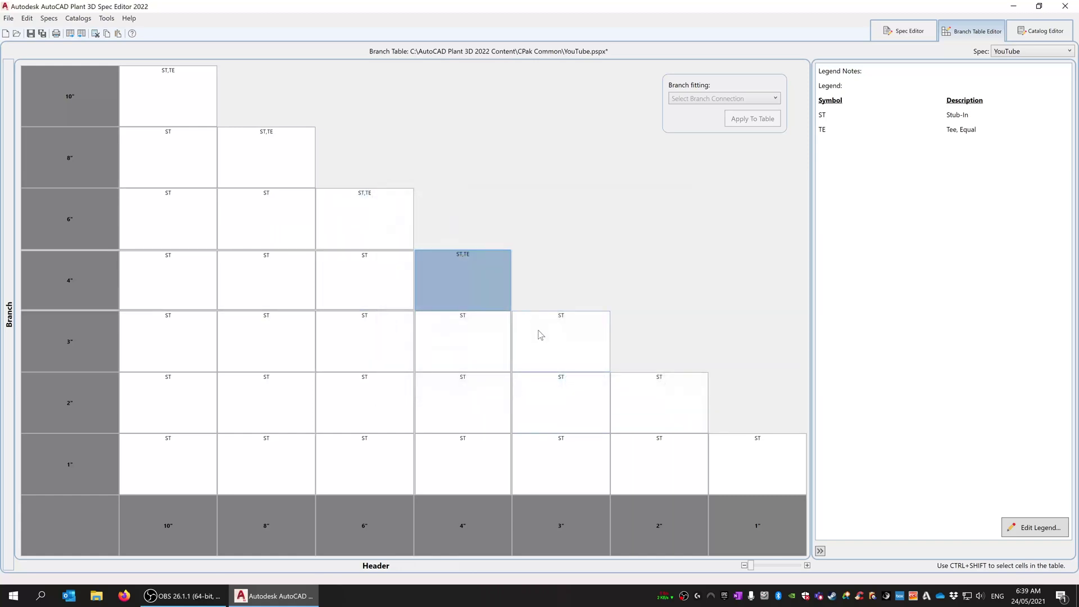
double_click(454, 258)
click(423, 249)
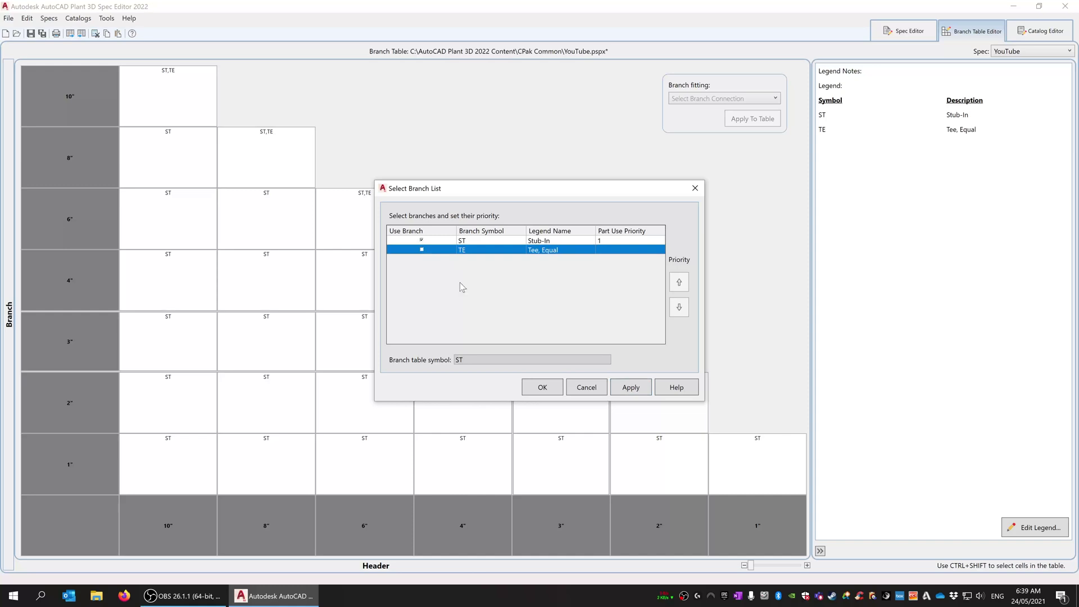
click(422, 250)
click(542, 388)
Step: Add TE as a second branch after ST in the 2" by 2" and 1" by 1" cells
double_click(659, 403)
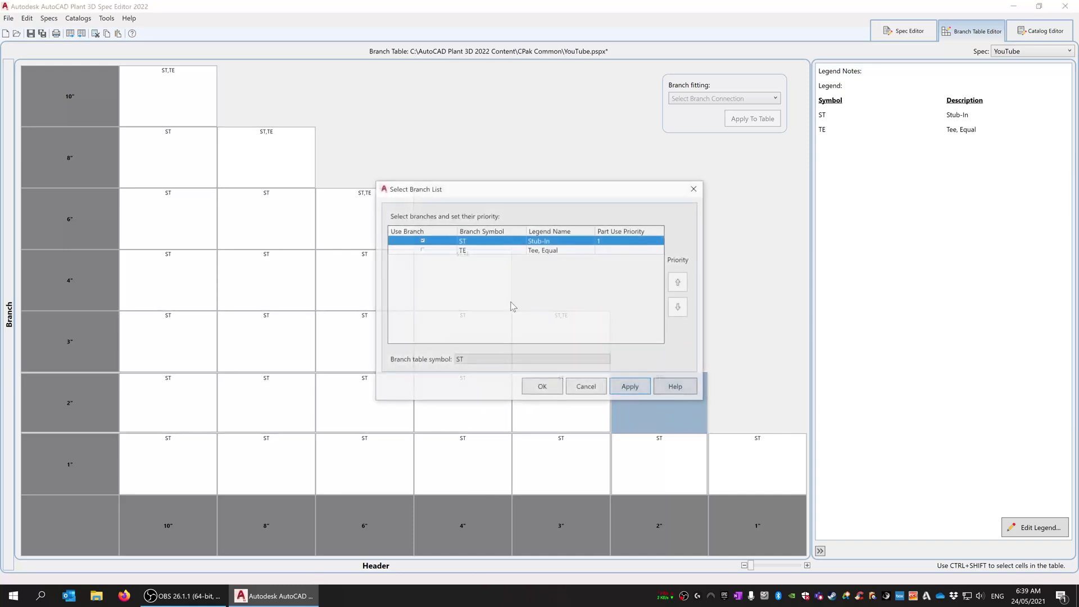
click(422, 250)
click(542, 387)
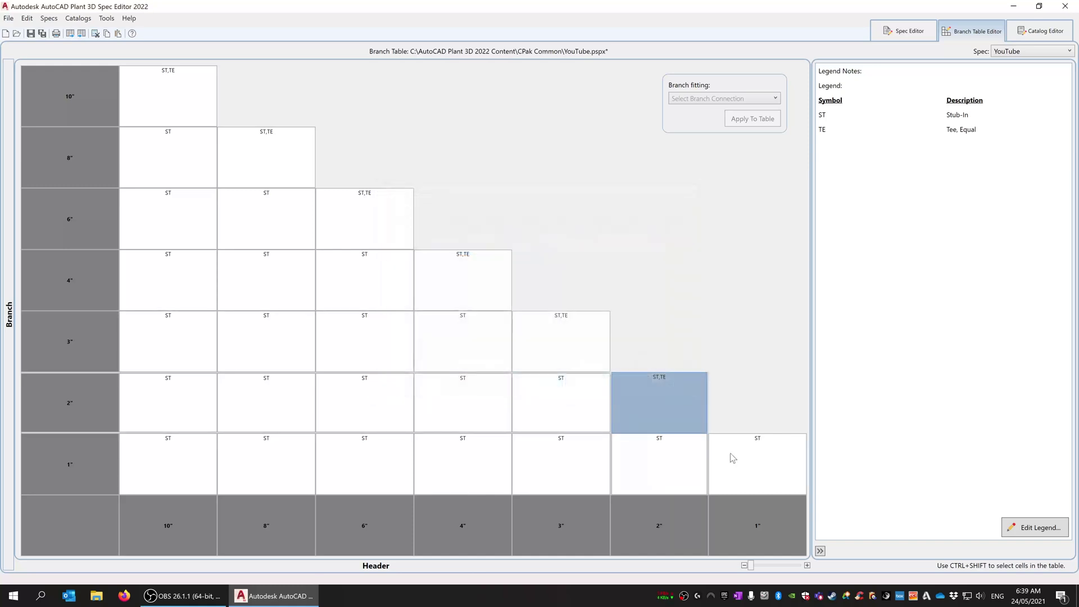
double_click(736, 455)
click(423, 250)
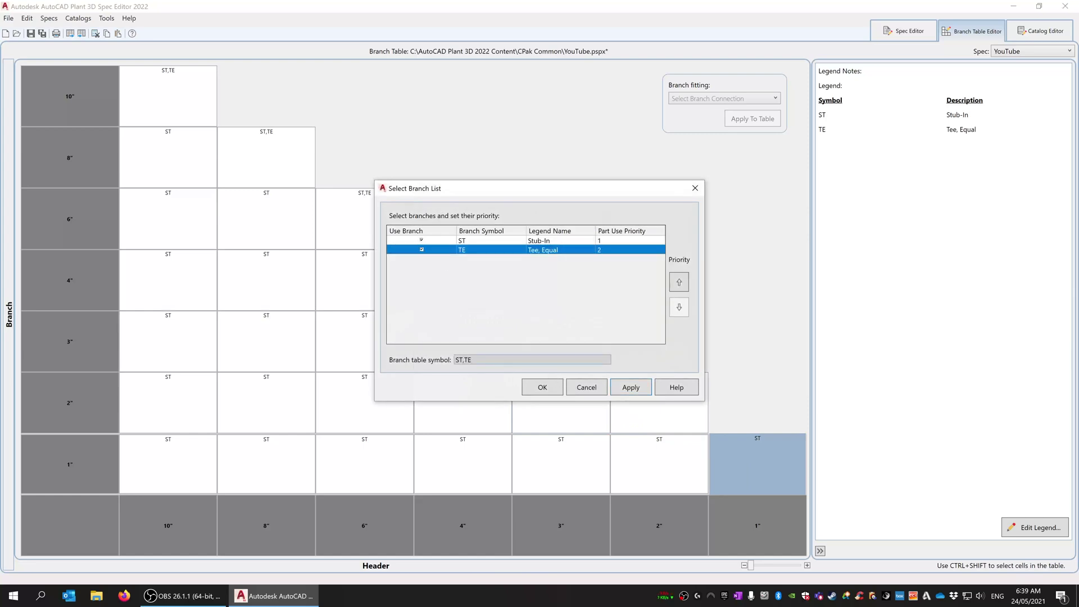
click(540, 387)
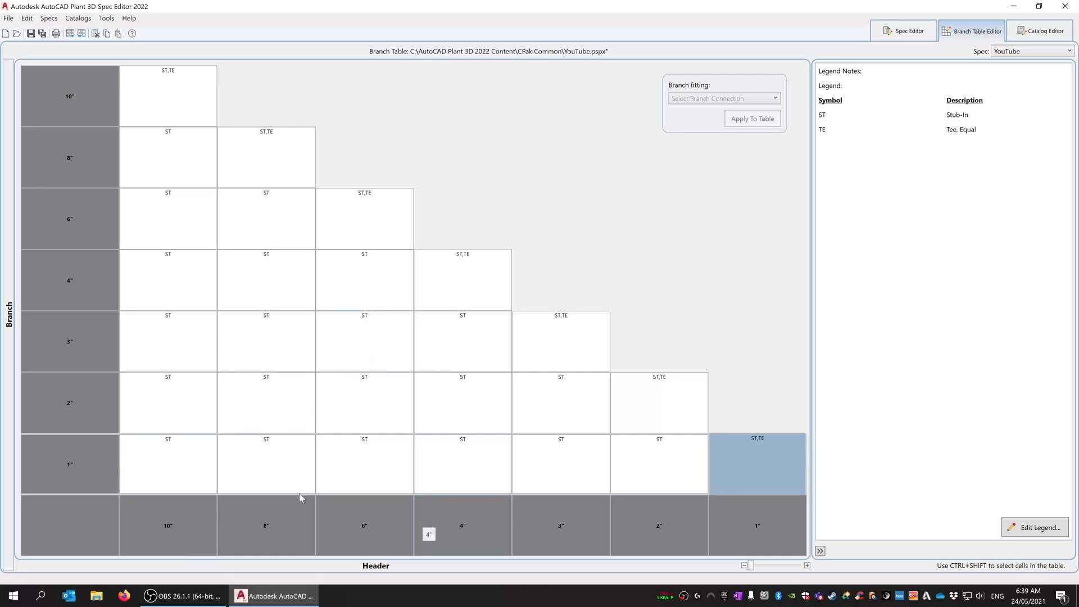
click(160, 460)
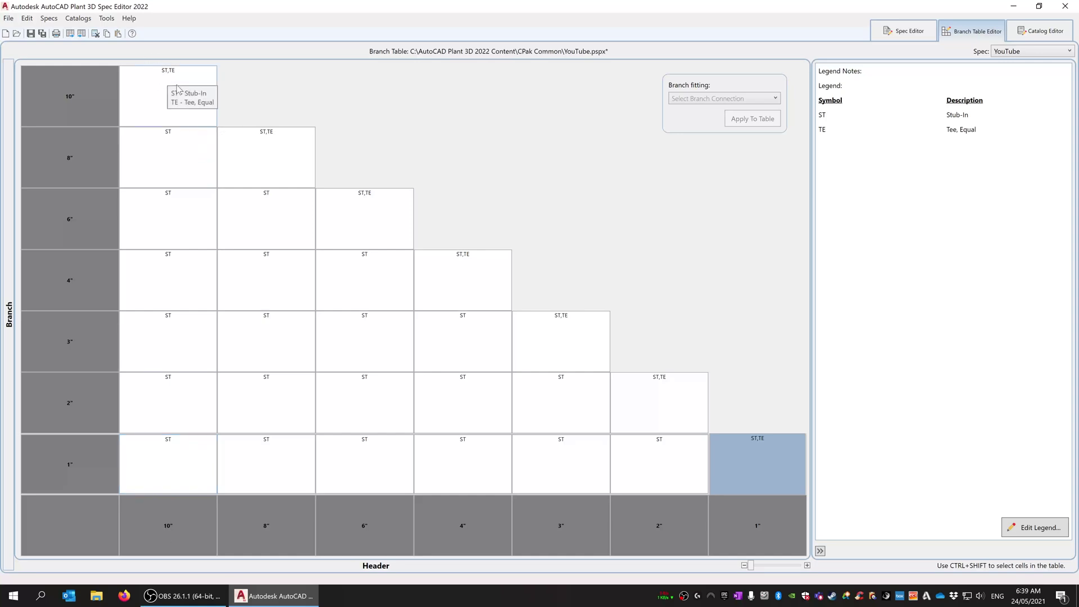
Step: Return to the spec sheet, filter the catalog by short description TEE (RED), and add TEE (RED), SCH 40, BW, ASME B16.9 to the spec
click(909, 32)
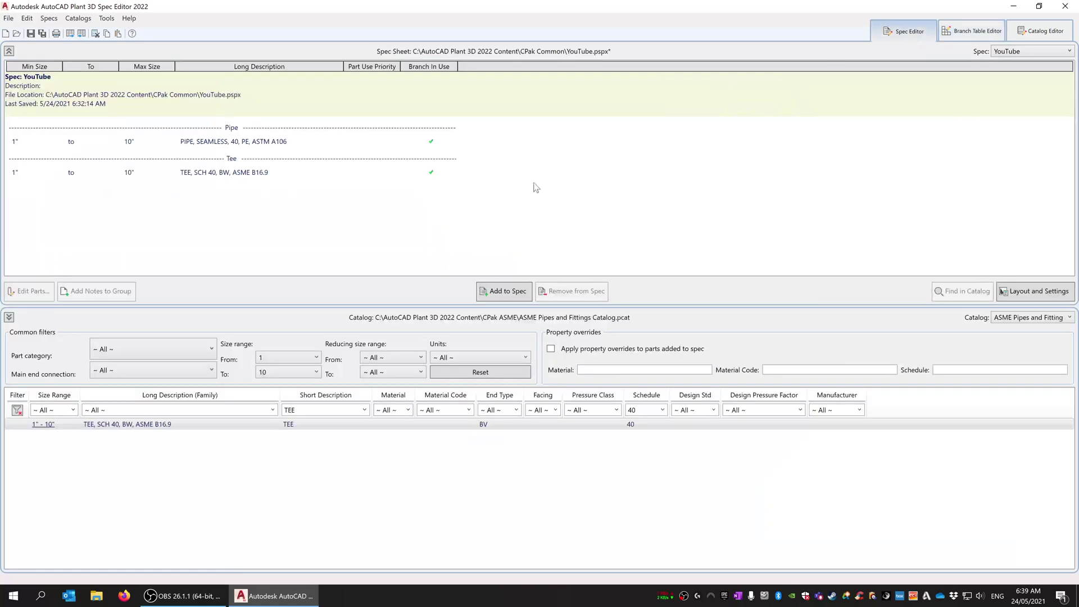
click(364, 410)
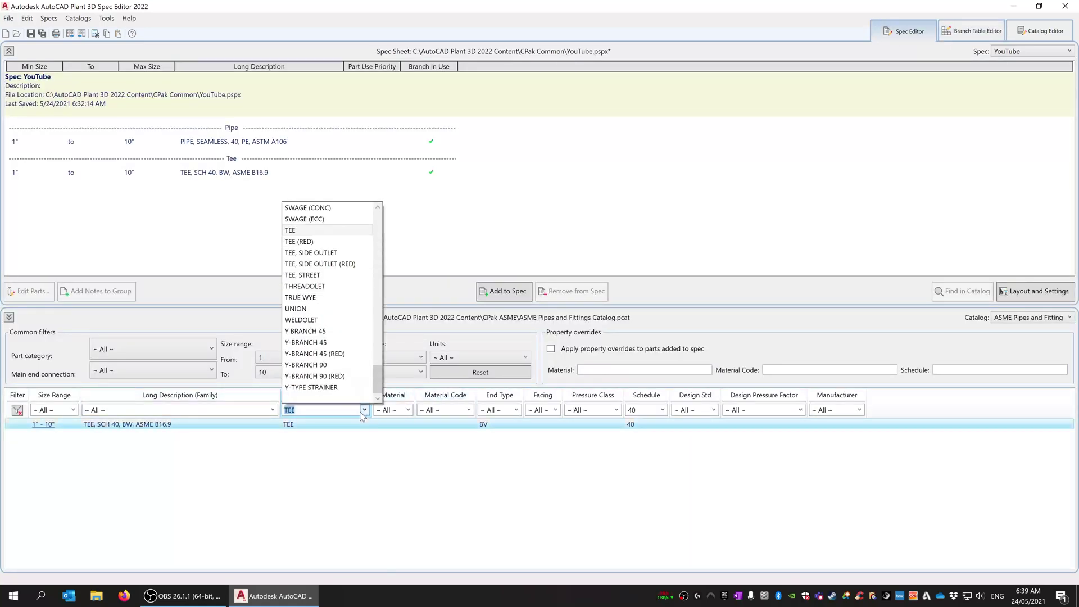
click(349, 242)
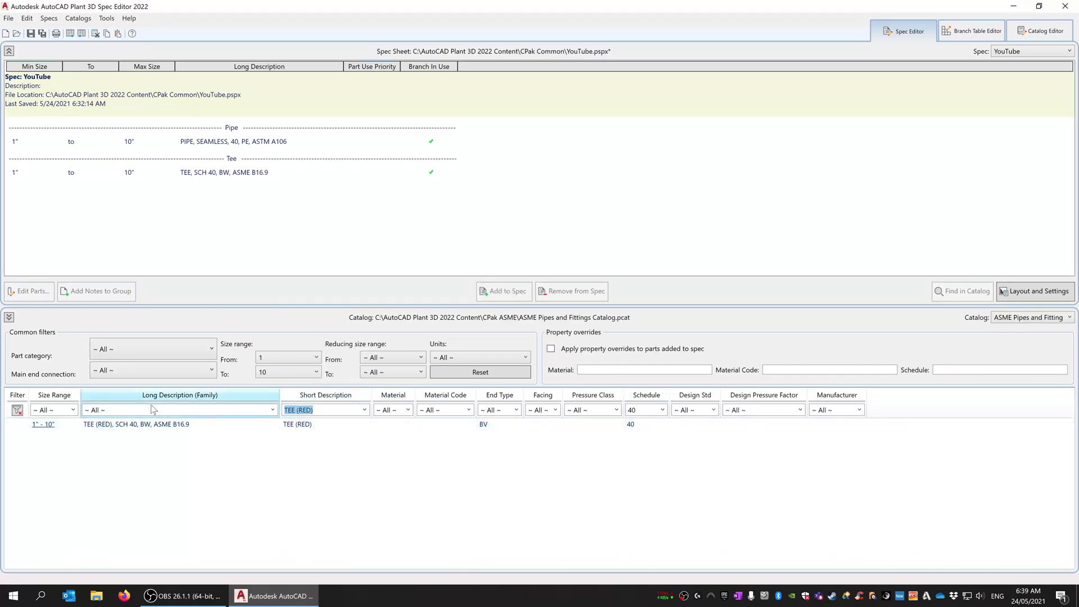
click(151, 426)
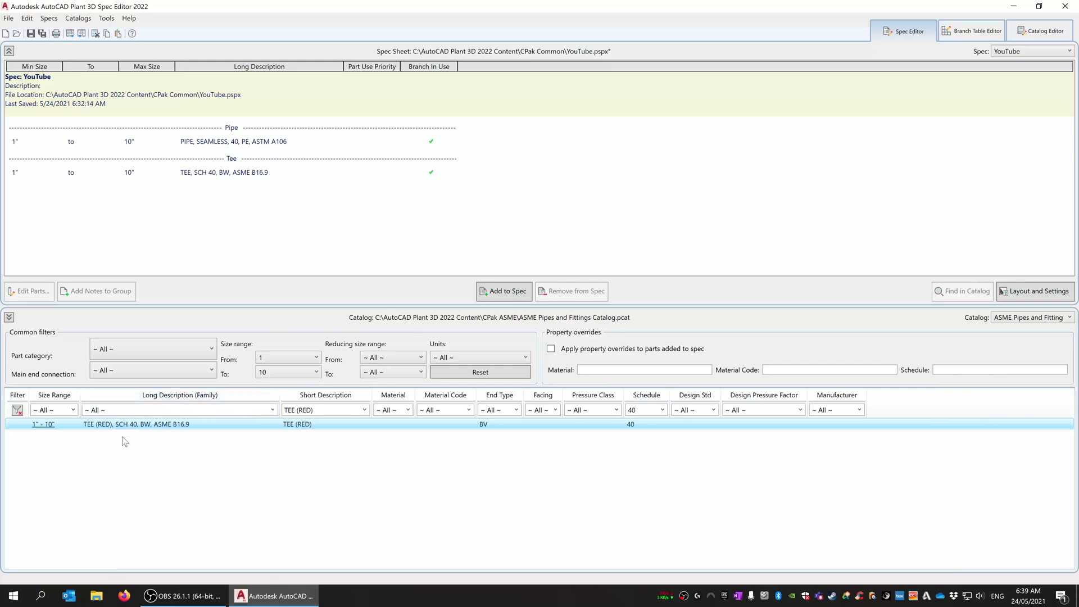
click(487, 295)
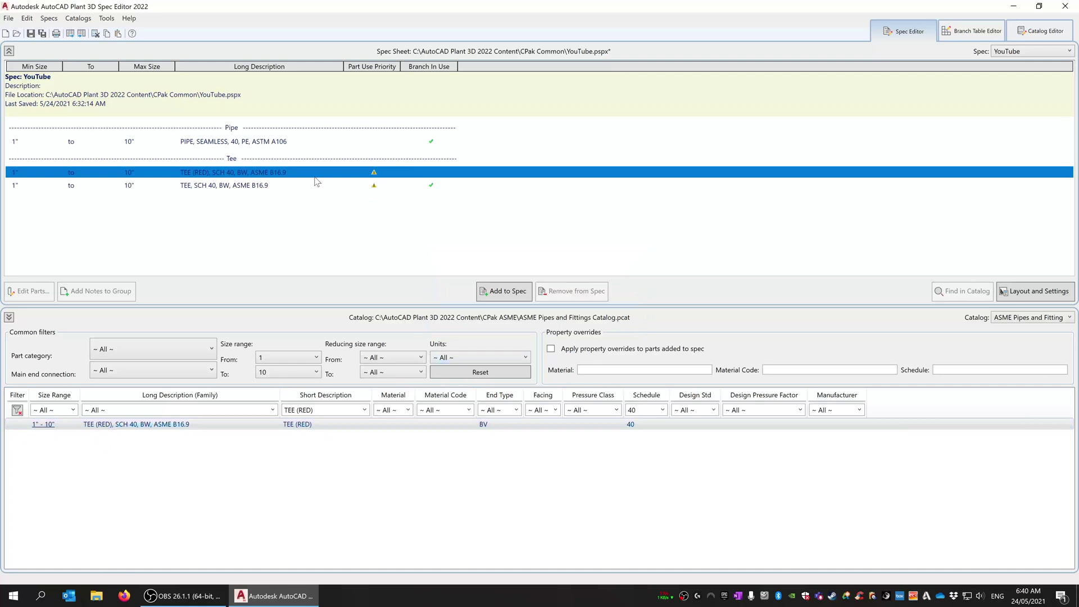
Step: Review the sizes in the reducing tee's part list and close it without saving changes
click(229, 174)
double_click(229, 174)
scroll(443, 242, down, 5)
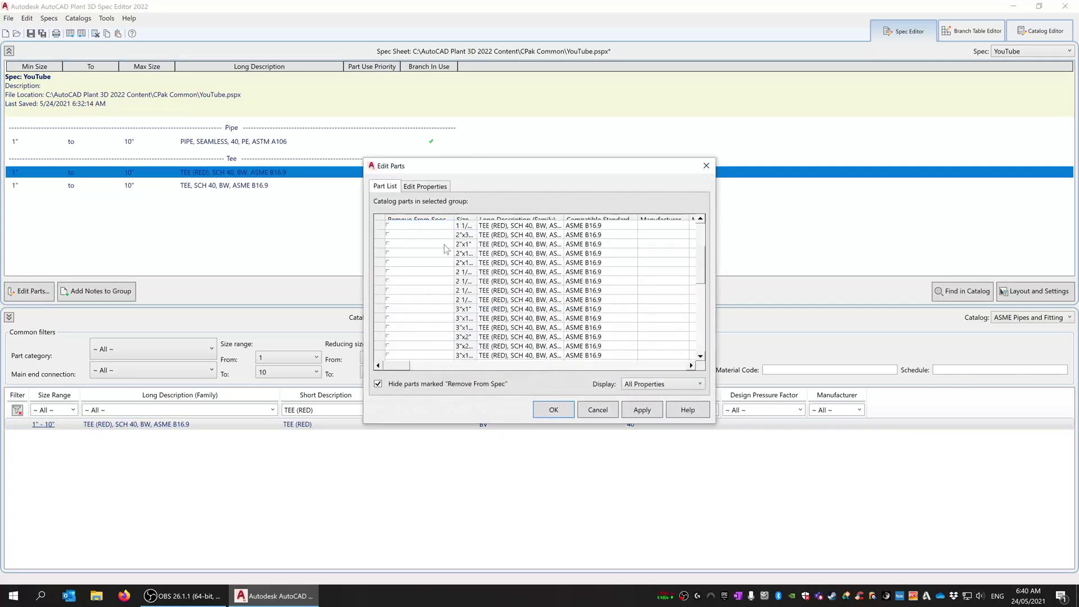
scroll(443, 242, up, 5)
click(447, 226)
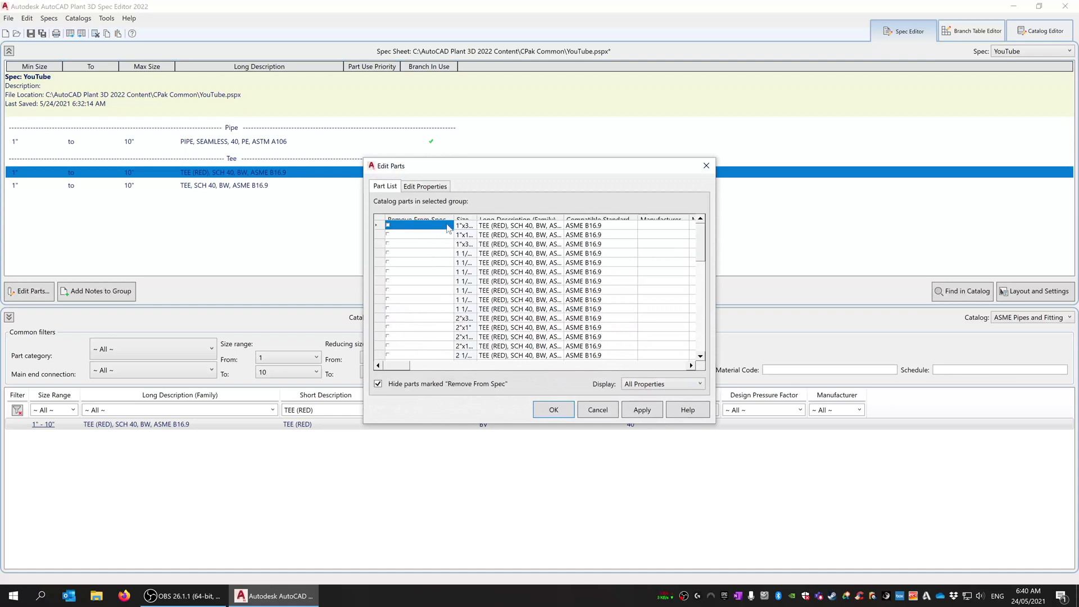
click(593, 409)
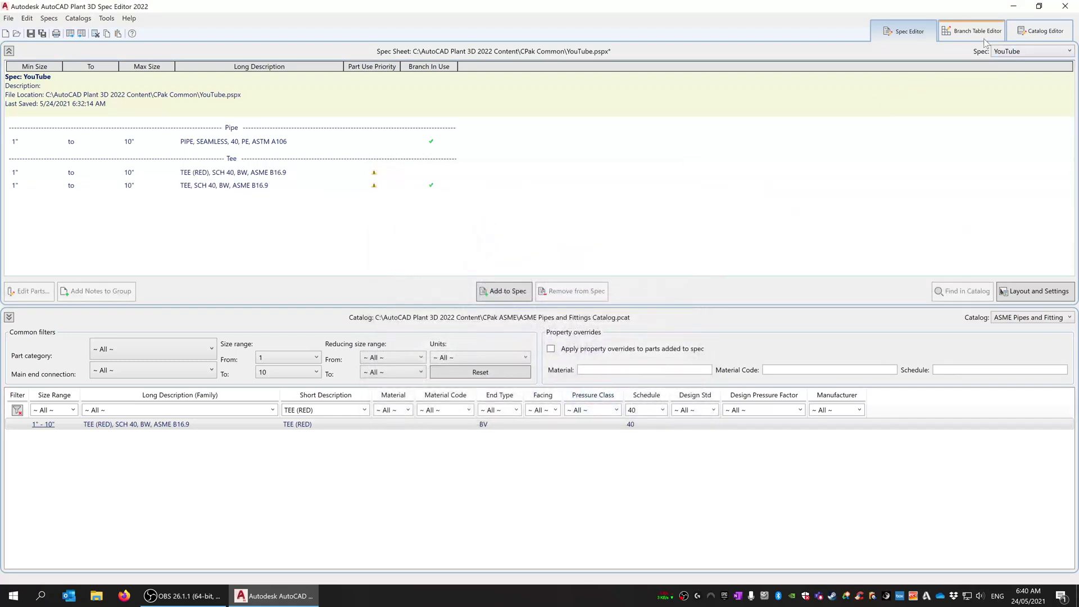
Step: Return to the branch table and check the pipe and tee entries in its legend setup
click(976, 37)
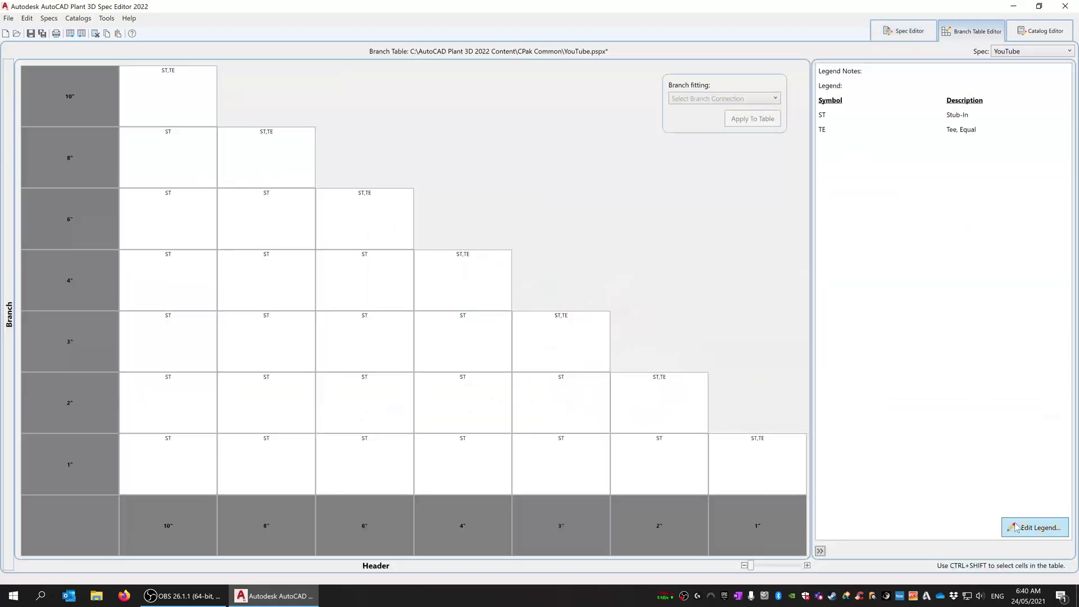
click(1033, 529)
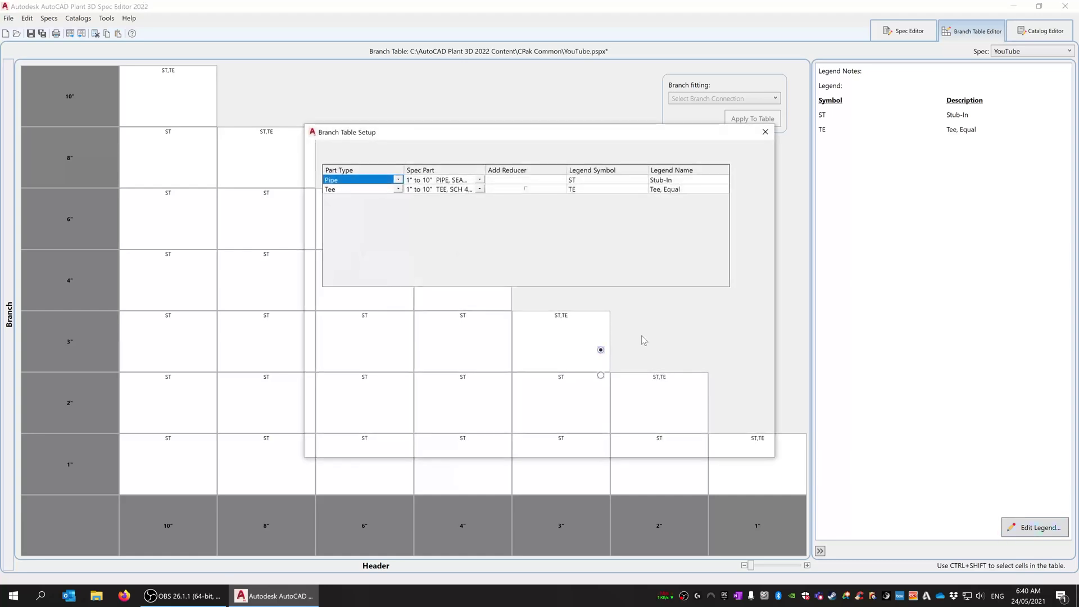
drag(505, 131, 476, 84)
click(736, 85)
click(1030, 528)
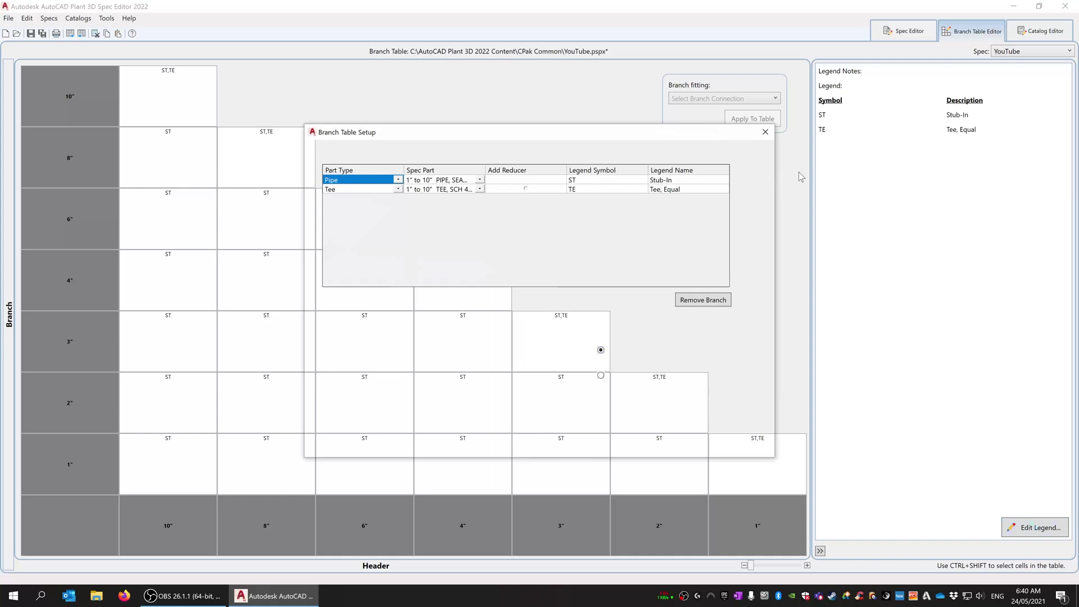
click(766, 131)
Step: Check the branches and part use priorities assigned to the 4" by 4" cell
right_click(461, 279)
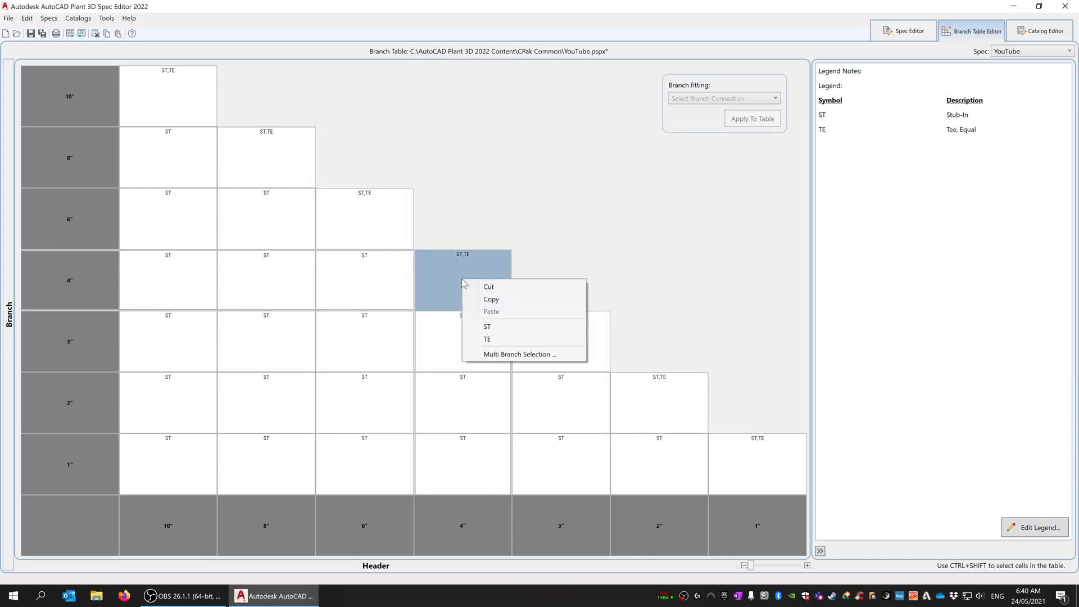
click(520, 354)
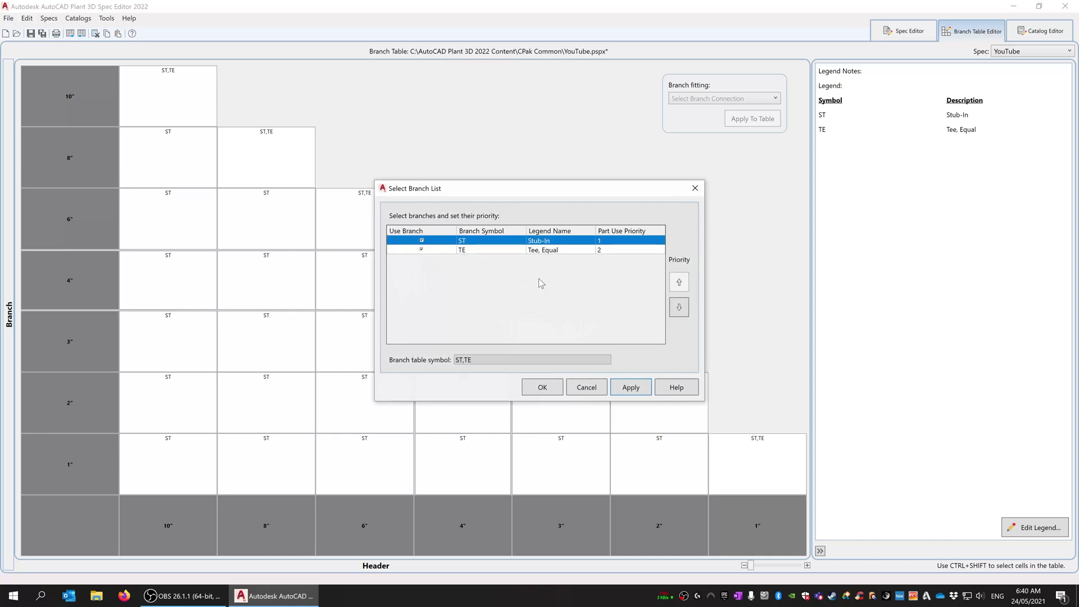
click(543, 387)
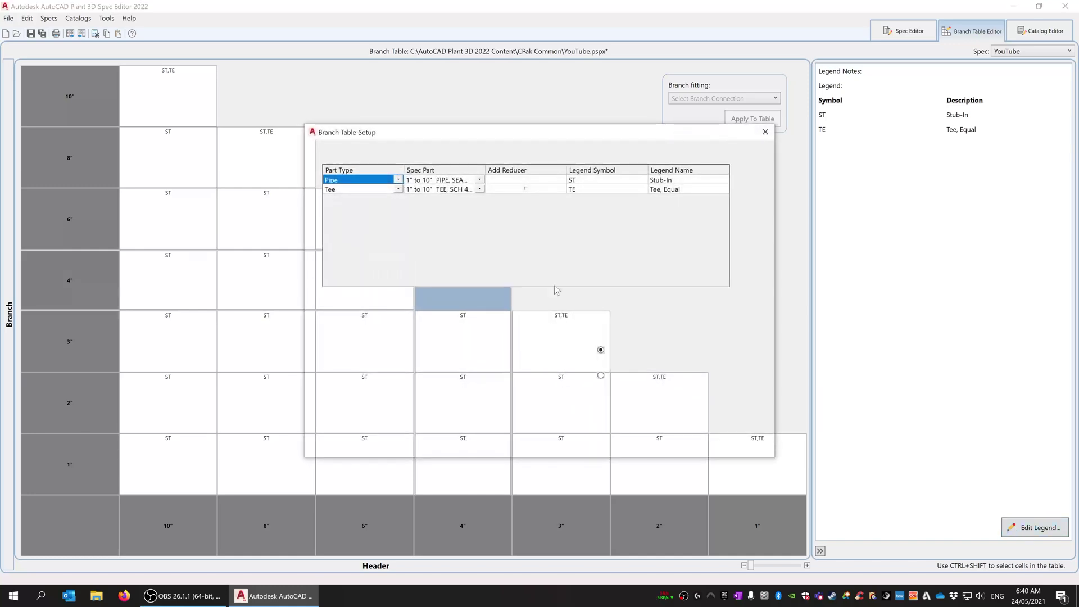
Step: Add a third branch to the legend setup with part type Tee and spec part 1" to 10" TEE (RED), SCH 40
drag(494, 145, 772, 117)
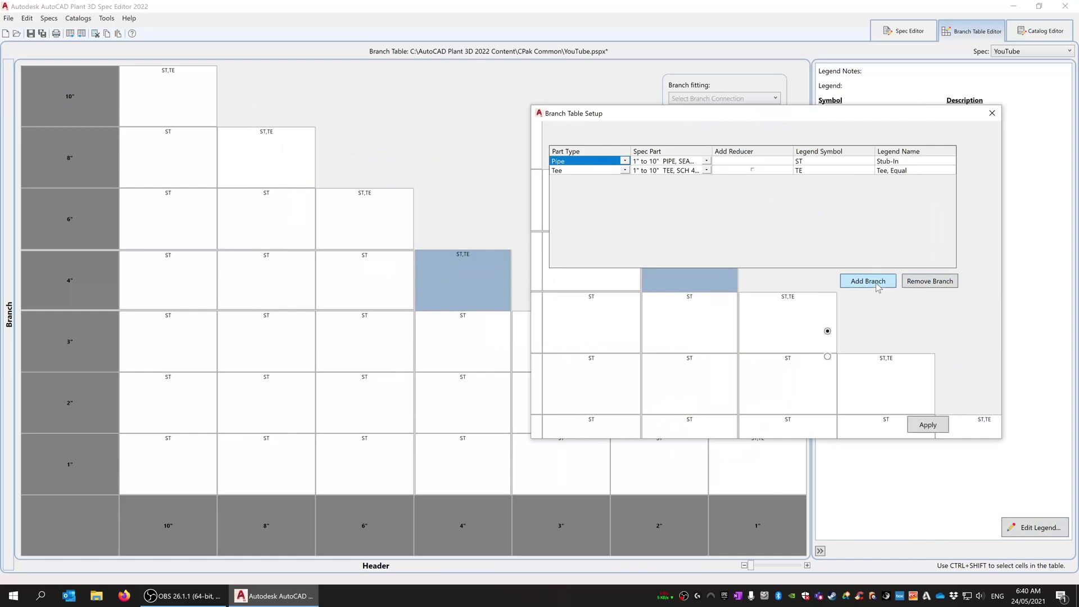
click(877, 282)
click(625, 180)
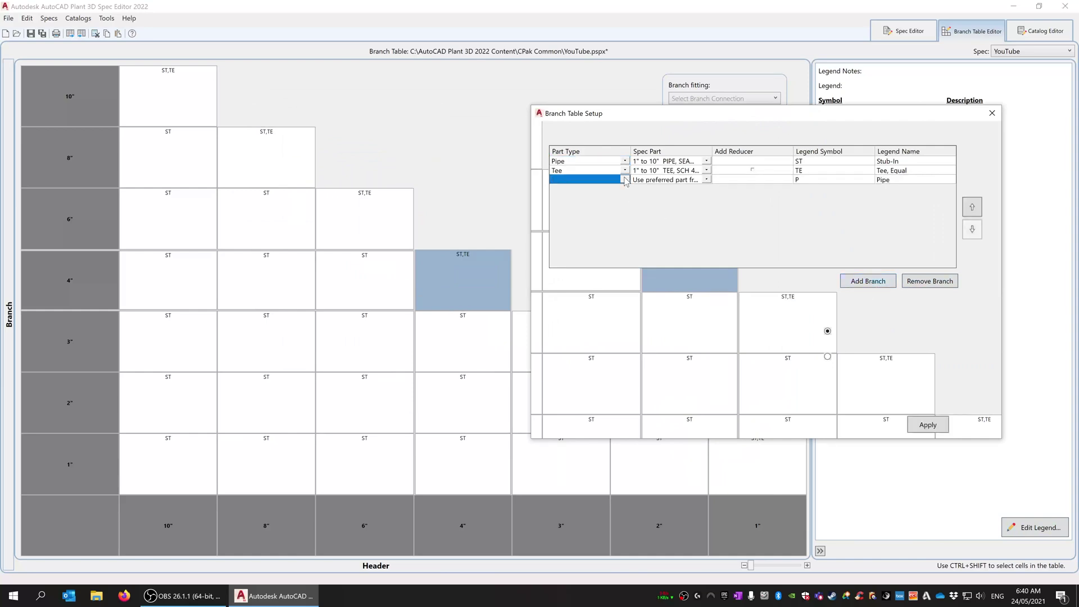
click(625, 180)
click(585, 198)
click(706, 180)
click(706, 180)
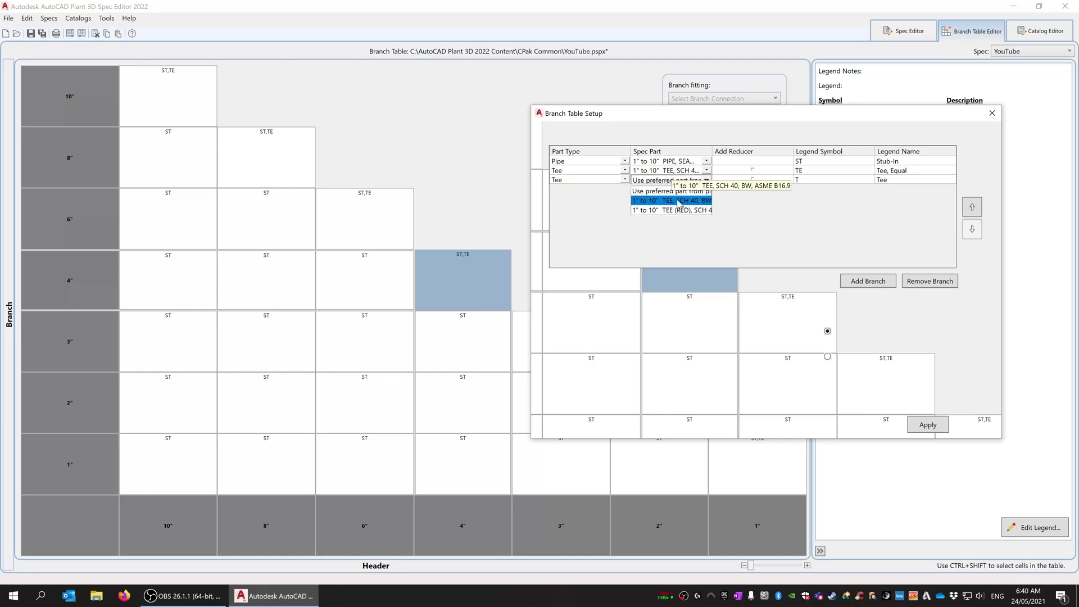
click(677, 210)
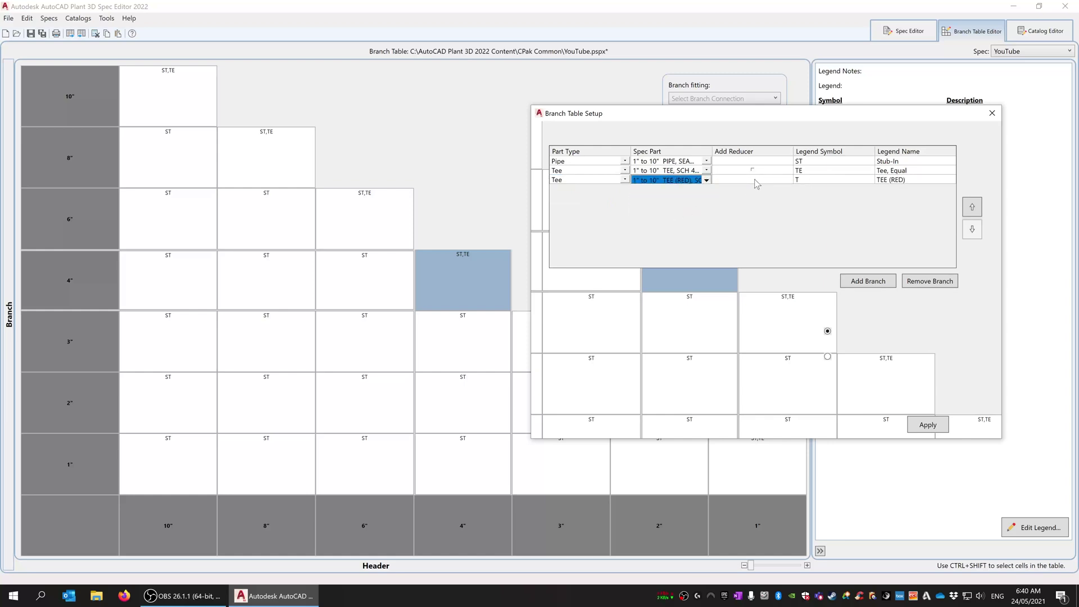
Step: Give the reducing tee branch the legend symbol TR and legend name "Tee, Reduced", and apply the branch table setup
click(819, 179)
click(819, 179)
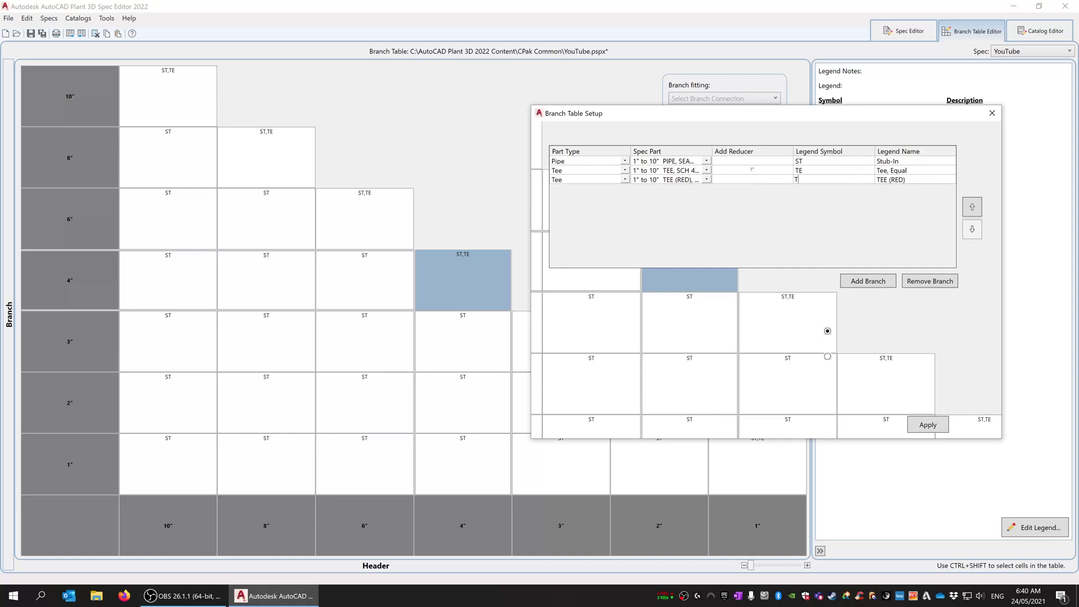
text(TR)
click(890, 180)
click(890, 180)
text(Tee, Reduced)
key(Return)
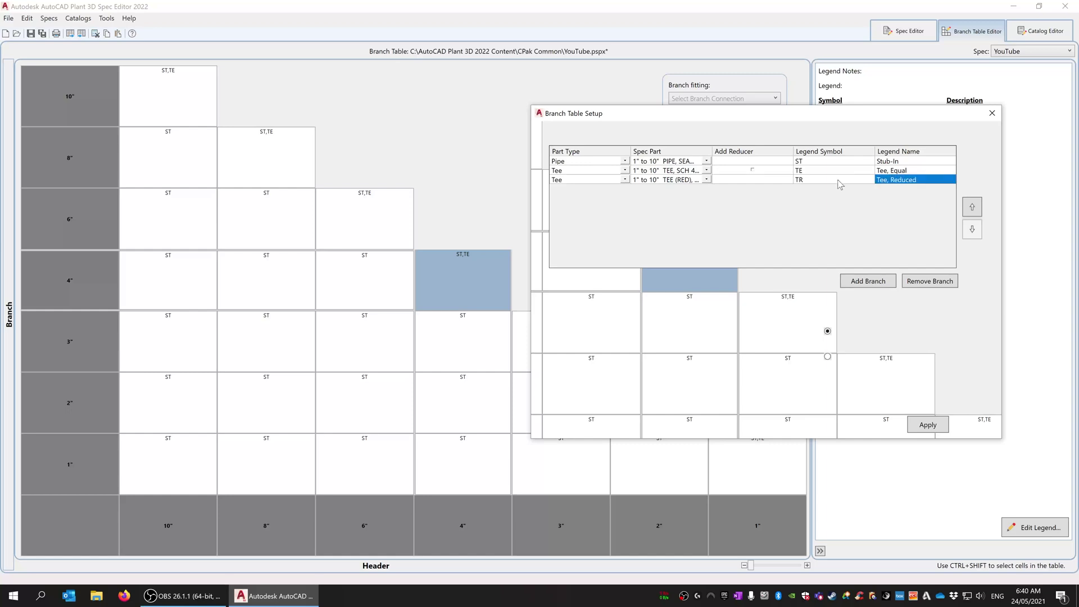
click(917, 426)
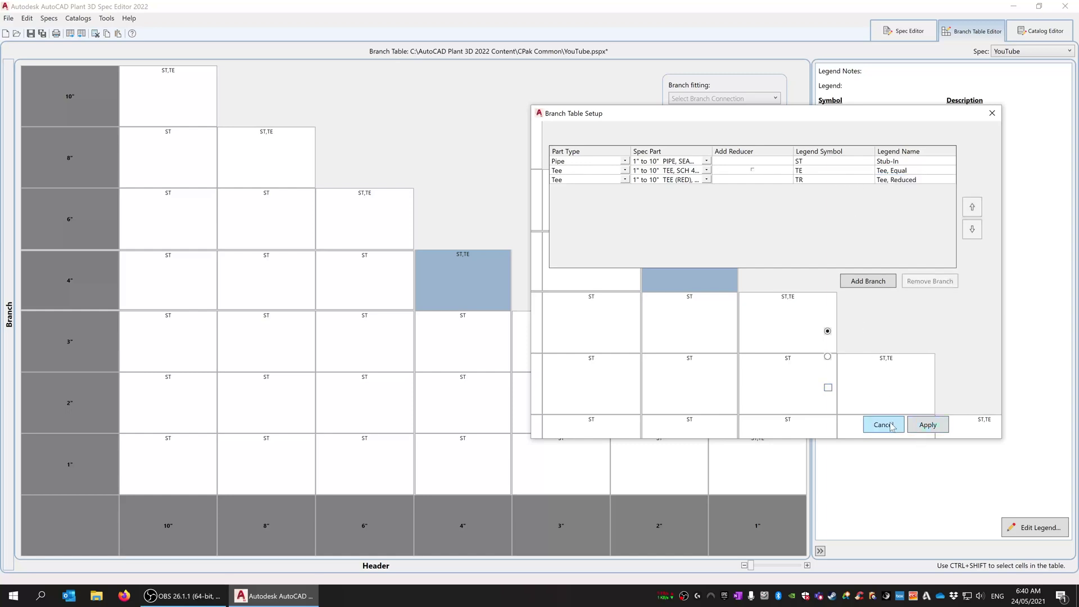
click(838, 425)
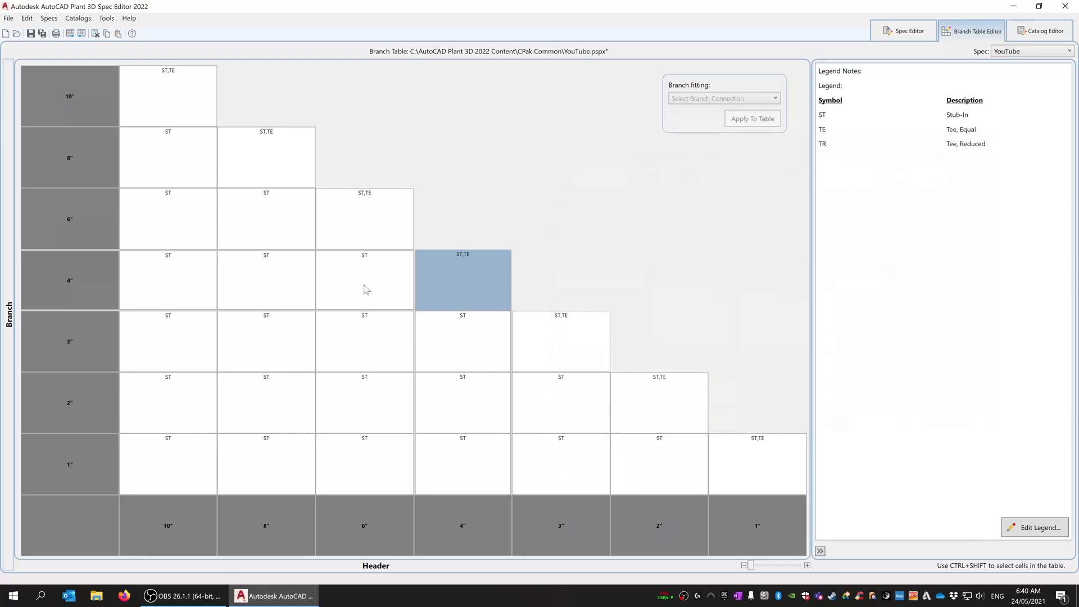
Step: Add TR as the second-priority branch after ST in the 10" header by 8" branch cell
click(148, 155)
right_click(148, 154)
click(202, 241)
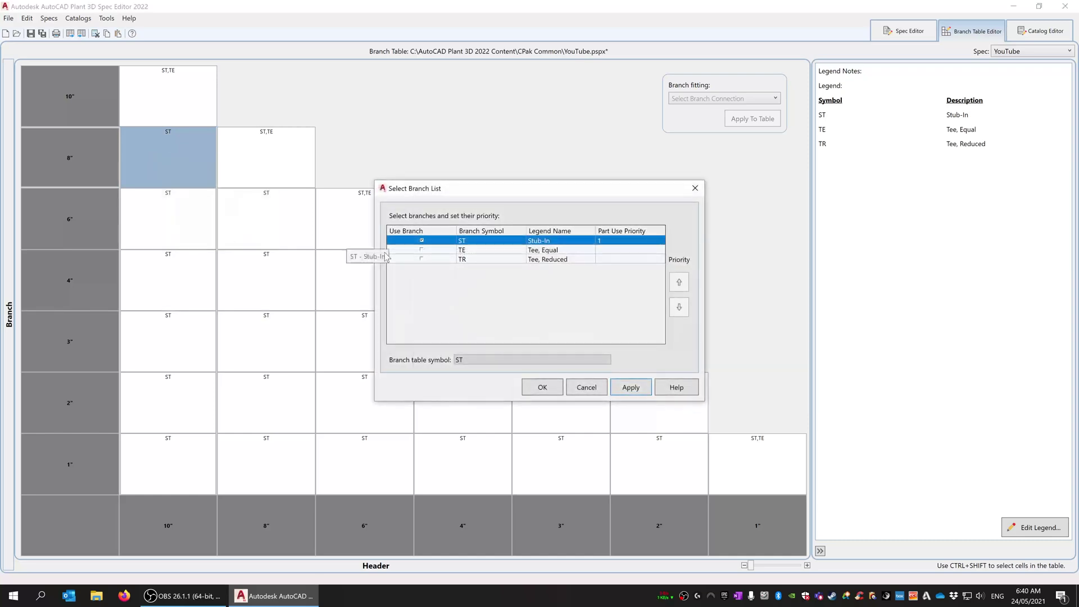
click(421, 259)
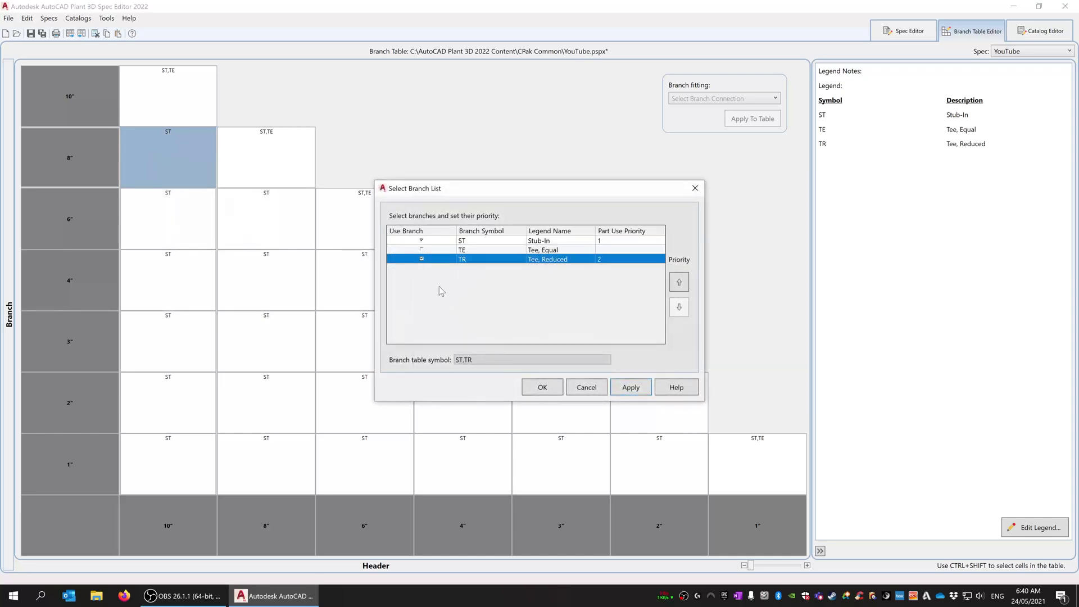
click(542, 390)
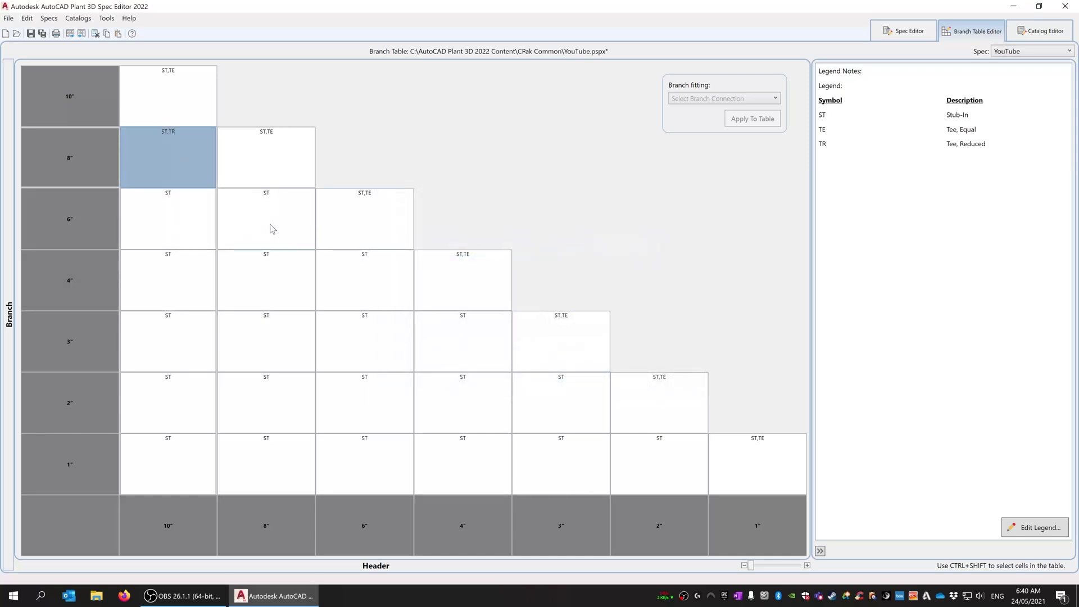
Step: Add TR as the second-priority branch after ST in the 10" header by 6" branch cell
right_click(163, 214)
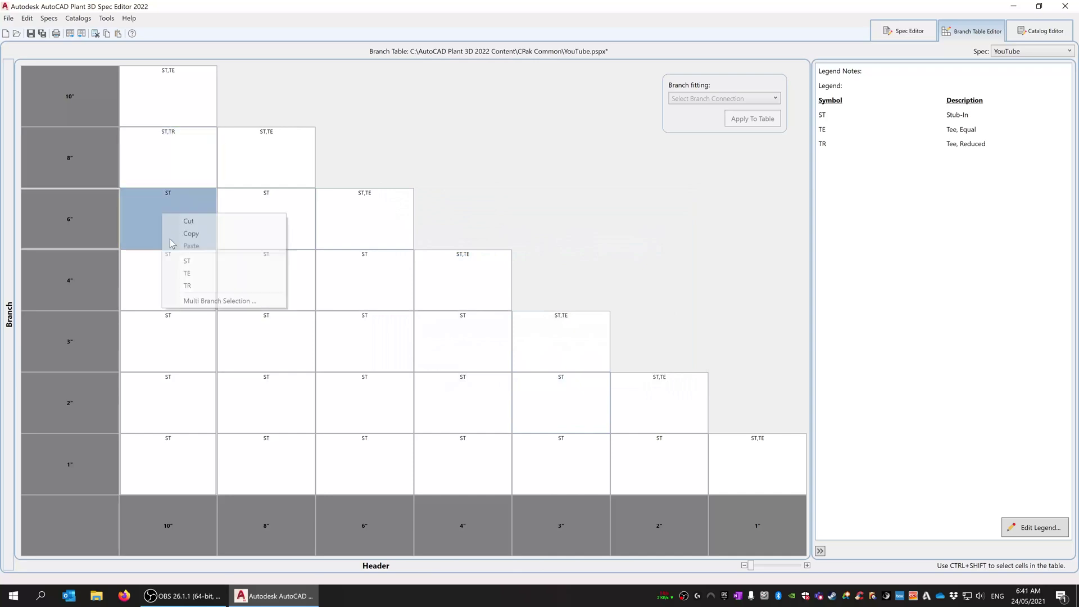
click(185, 301)
click(422, 259)
click(422, 259)
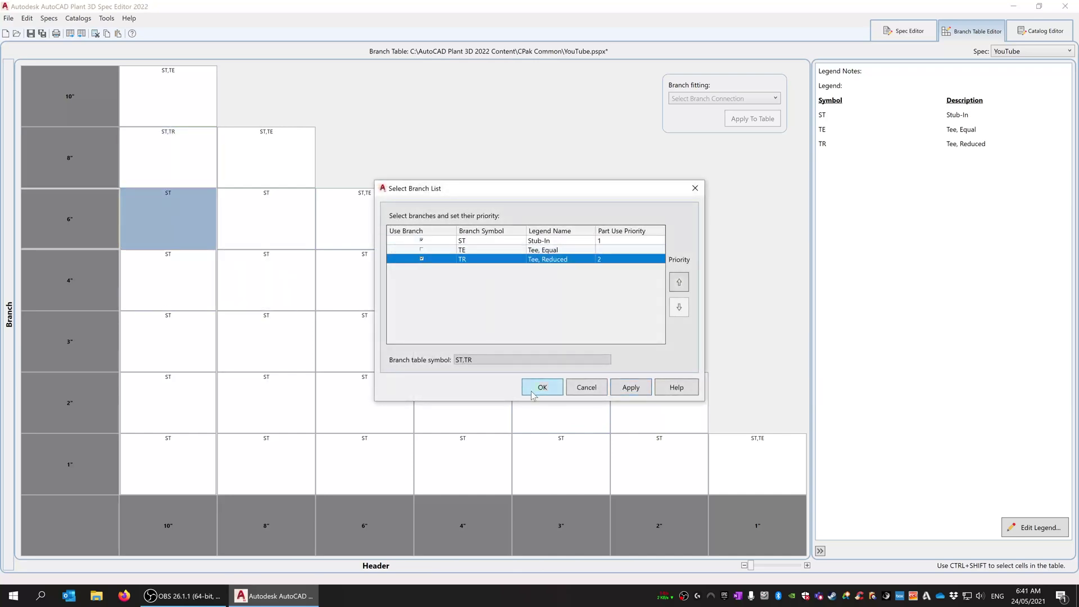
click(539, 388)
Step: Add TR as the second-priority branch after ST in the 10" header by 4" branch cell
click(191, 279)
right_click(193, 281)
click(214, 368)
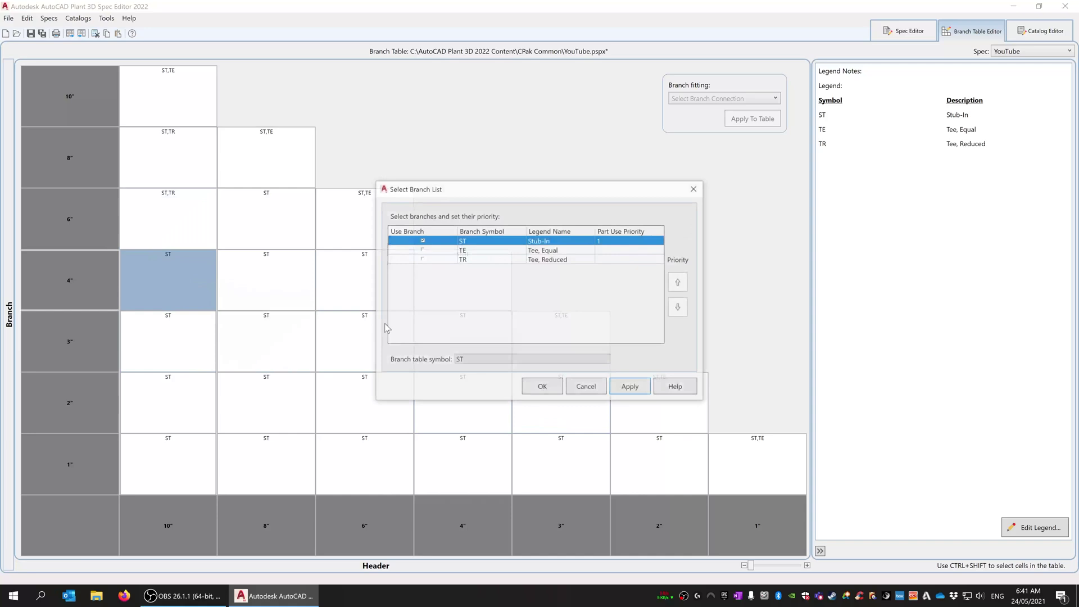
click(422, 259)
click(532, 392)
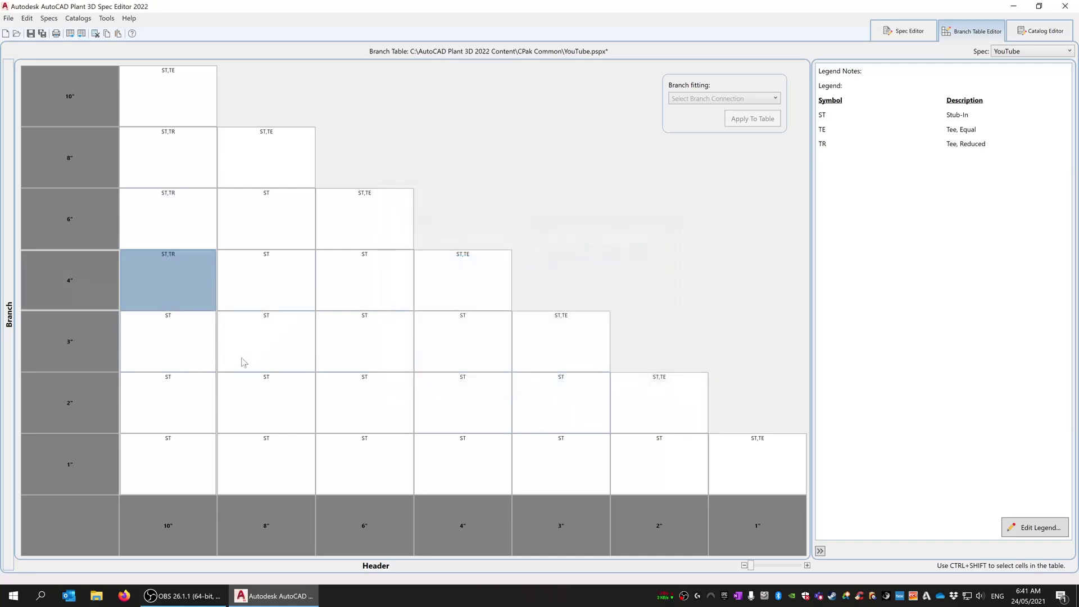
Step: Try to add TR as the second-priority branch in the 10" header by 3" branch cell
click(193, 349)
right_click(191, 350)
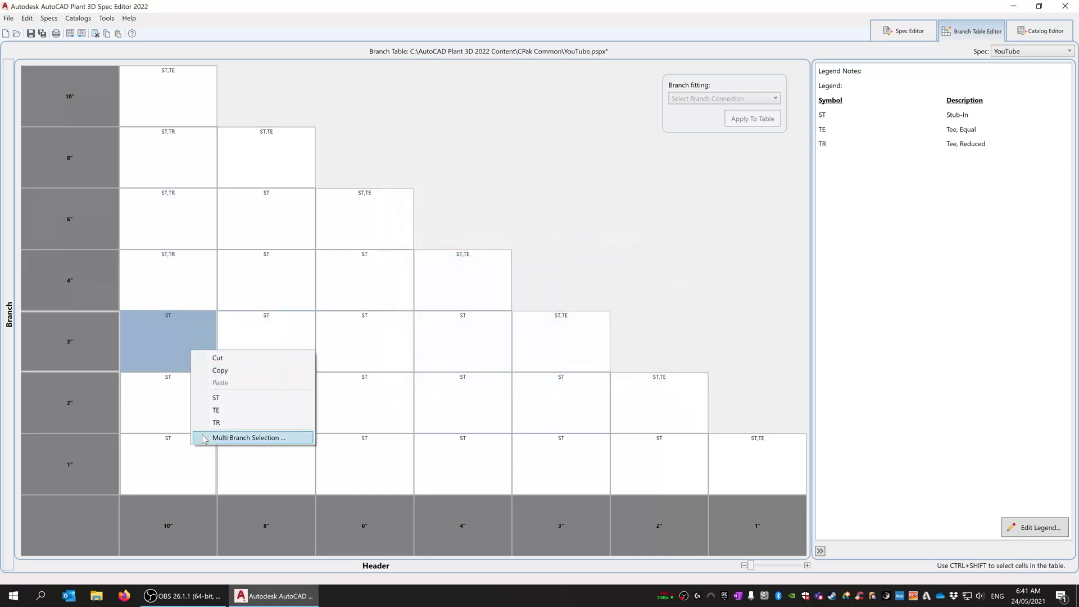
click(225, 438)
click(422, 259)
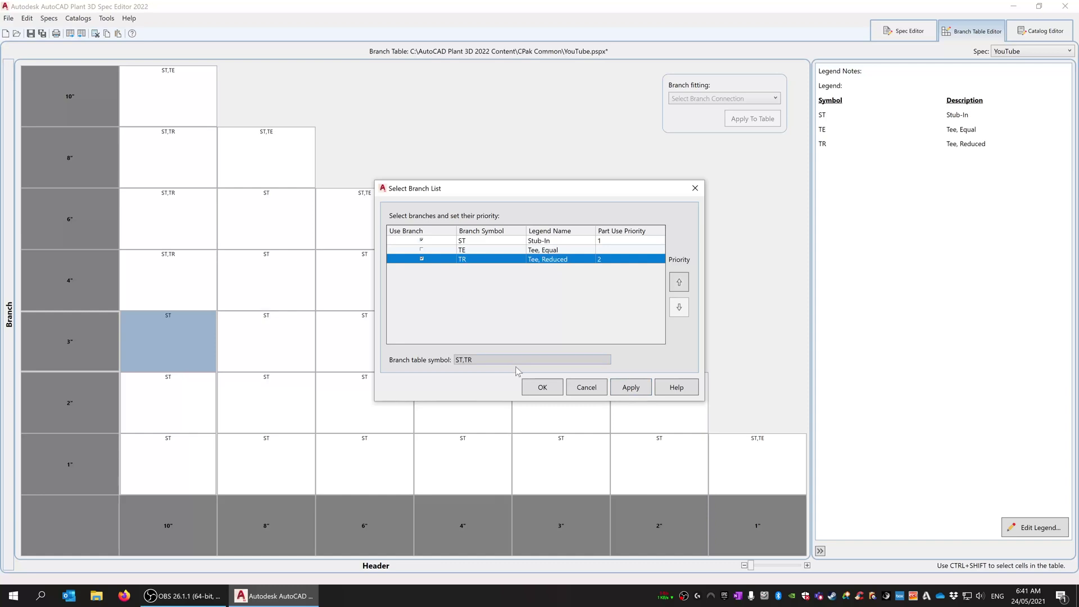
click(543, 387)
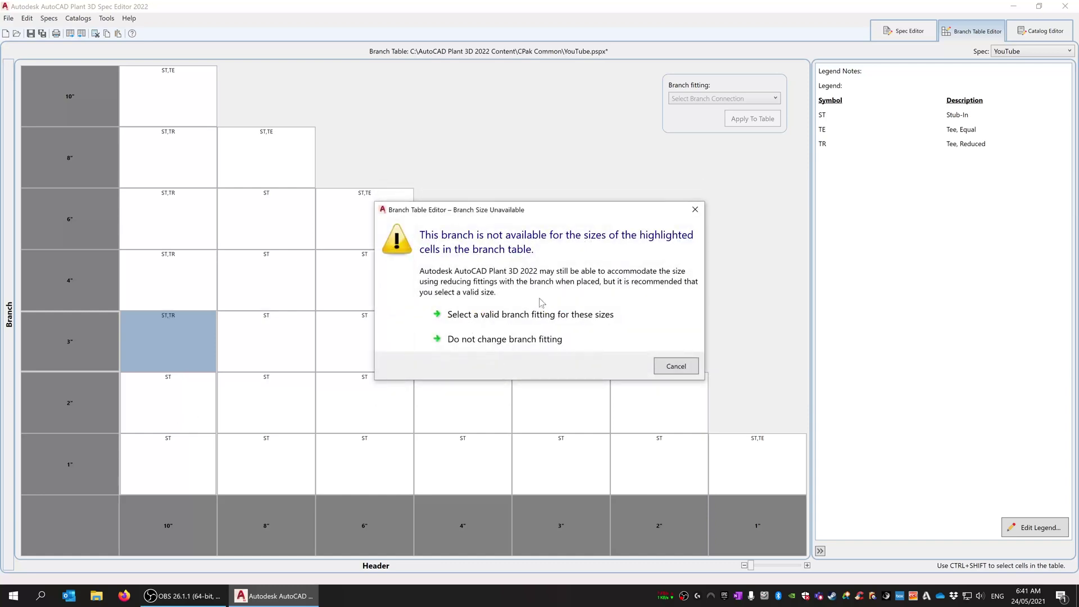
click(674, 367)
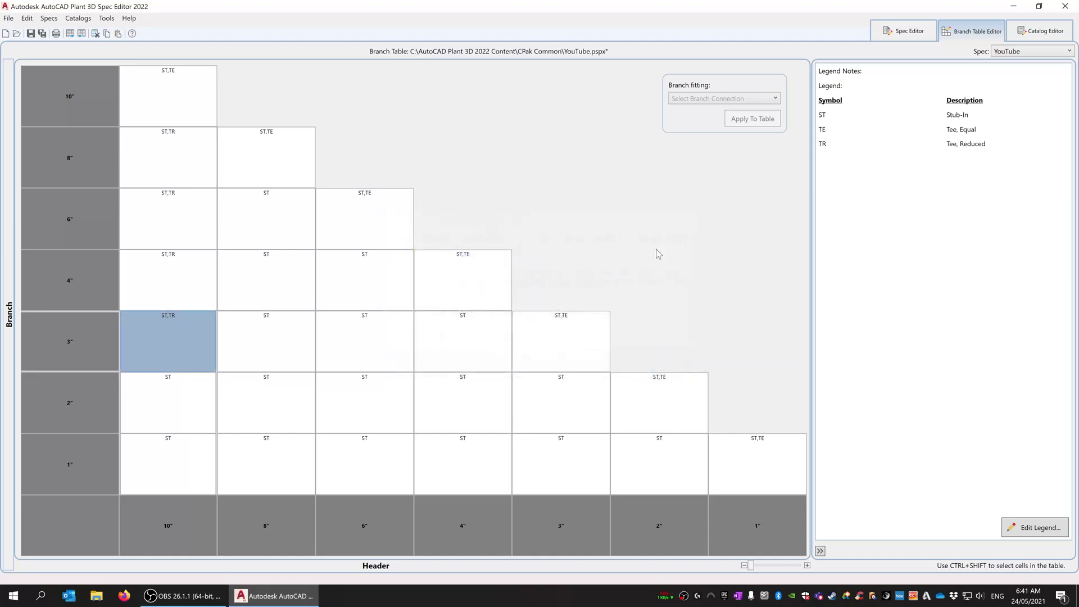
Step: Remove TR from the 10" header by 3" branch cell, leaving only ST selected
right_click(176, 334)
click(231, 422)
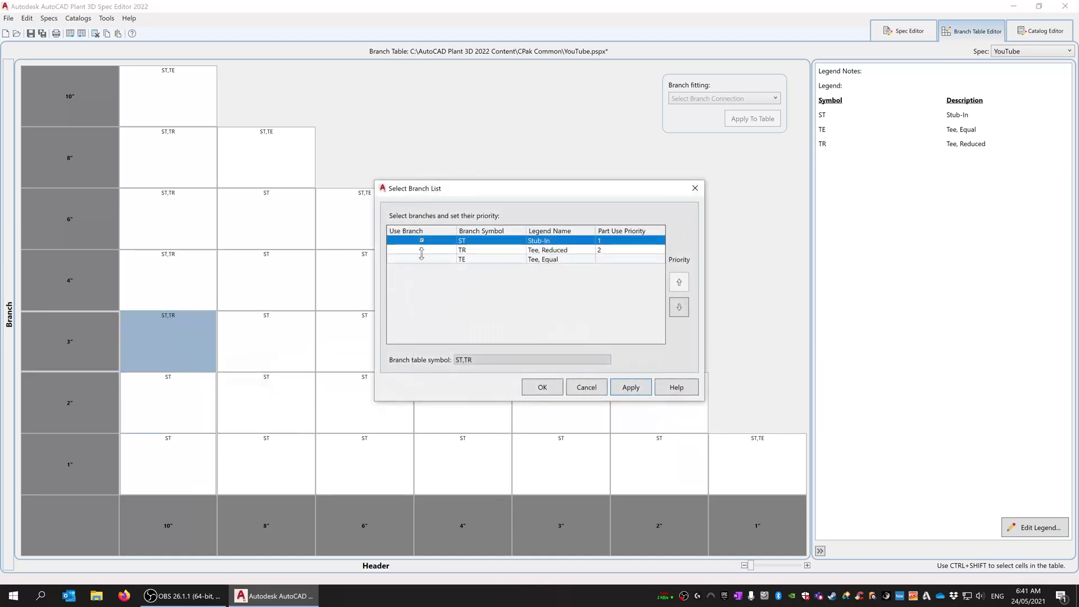
click(542, 388)
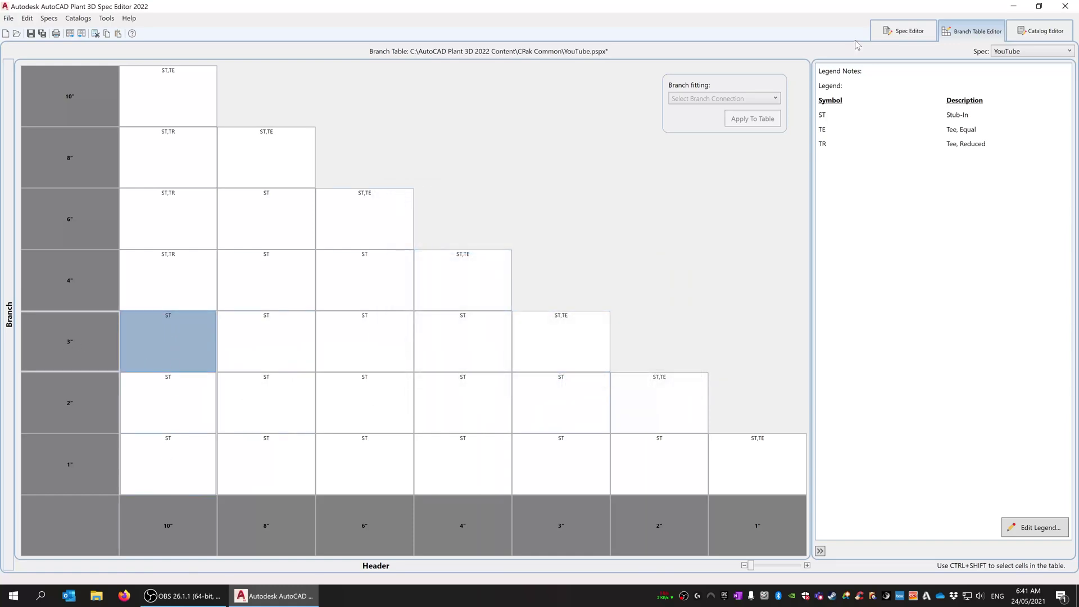
Step: Check the 10" sizes in the reducing tee's part list on the spec sheet, cancel without changes, and return to the branch table
click(904, 30)
double_click(256, 173)
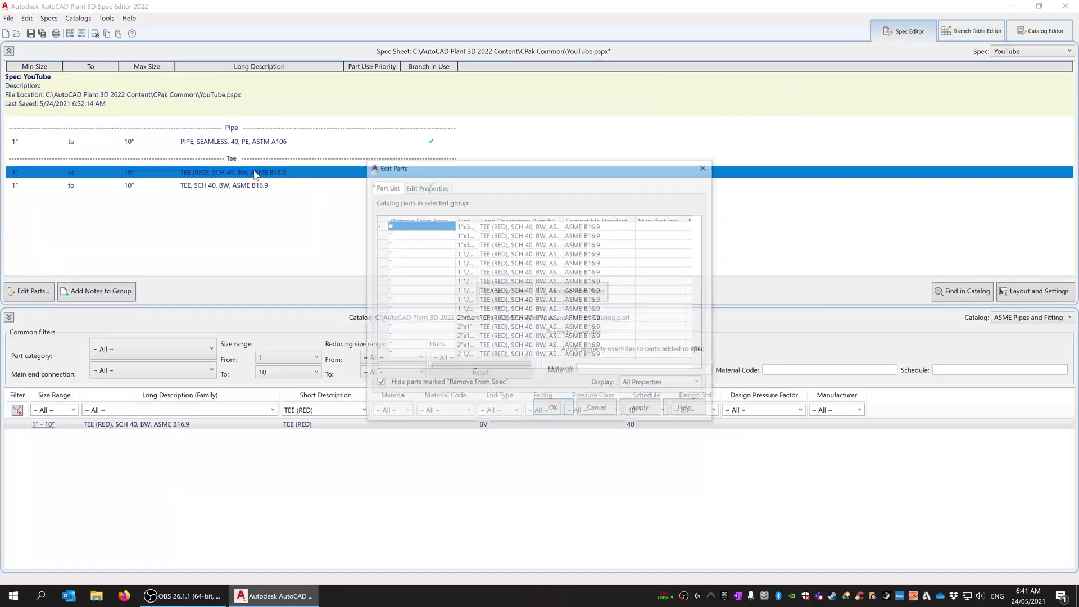
scroll(393, 286, down, 5)
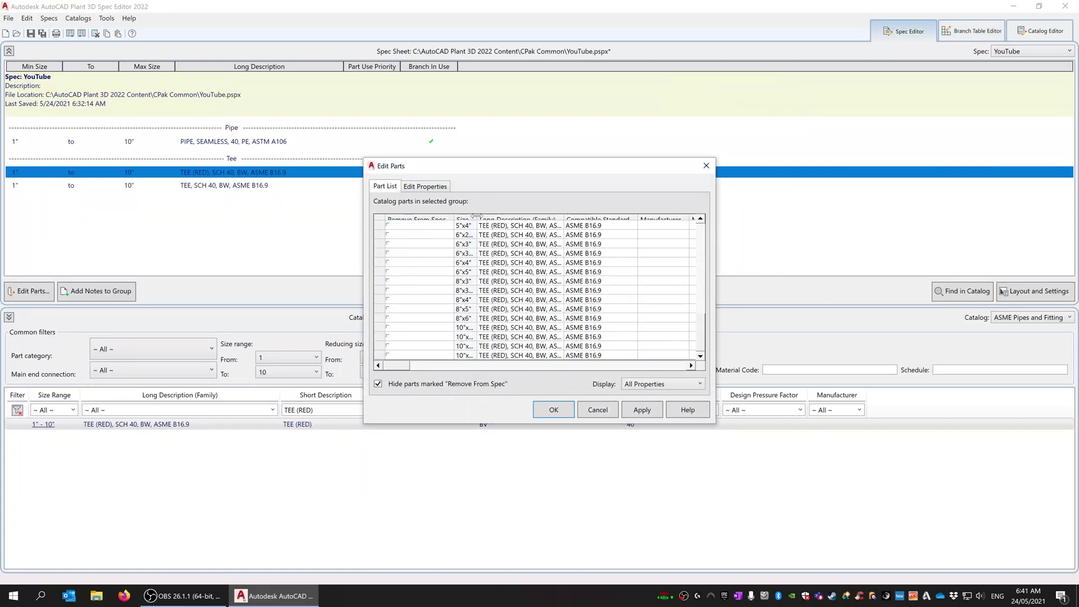
drag(477, 216, 518, 217)
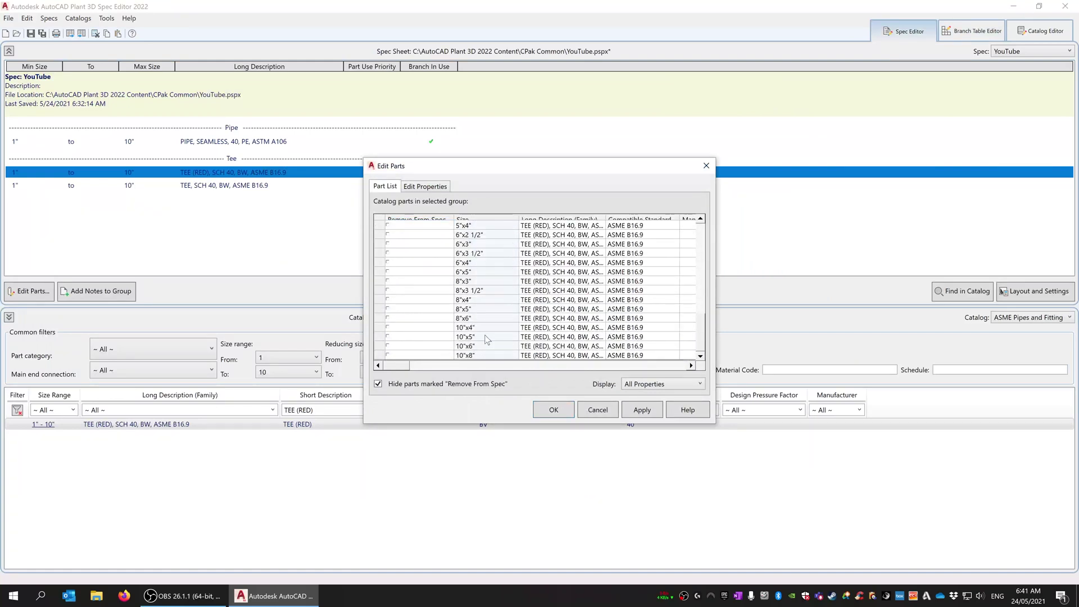
click(589, 409)
click(988, 39)
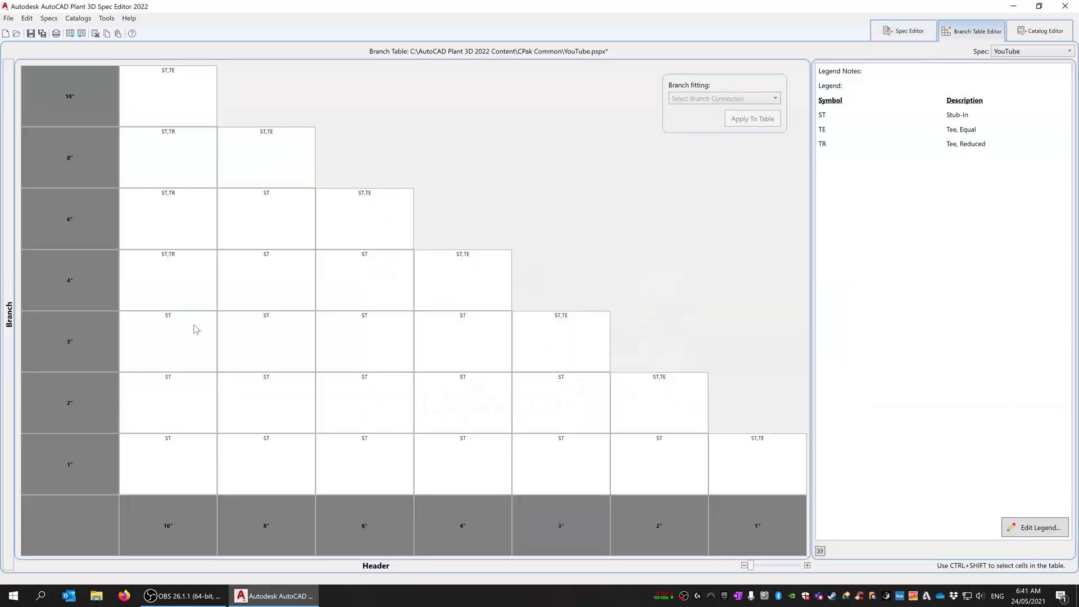
Step: Assign ST and TR to the 10" header by 3" branch cell again and choose not to change the branch fitting
click(185, 359)
right_click(188, 337)
click(199, 424)
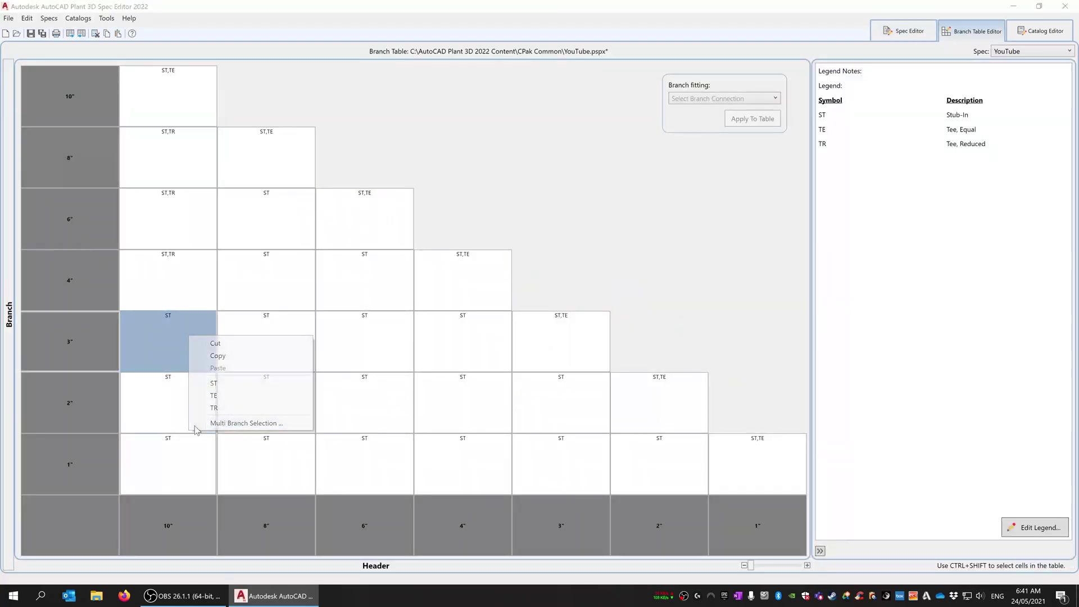
click(422, 259)
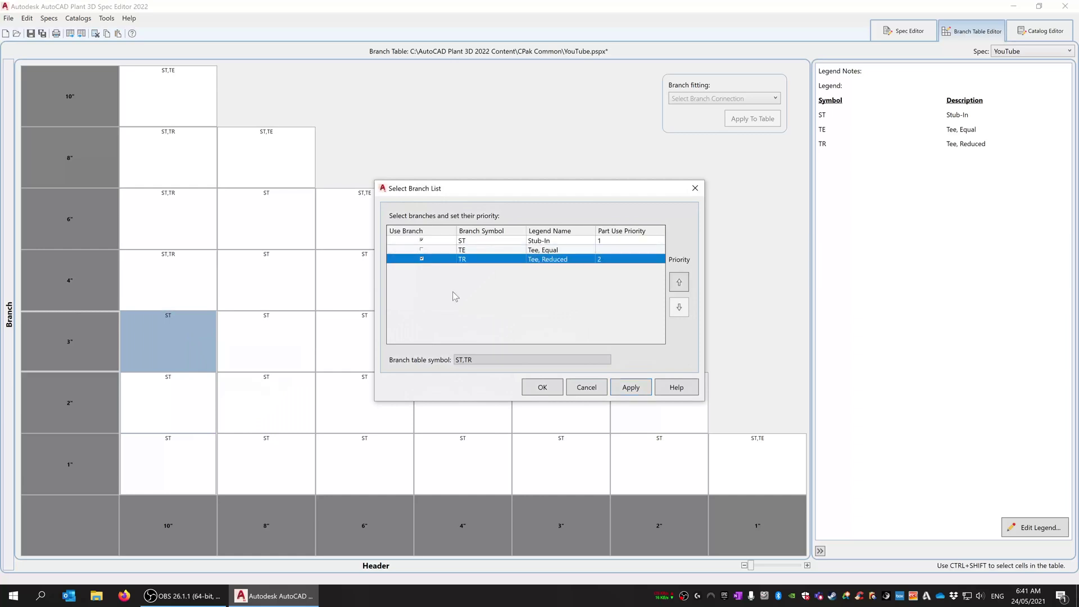
click(542, 387)
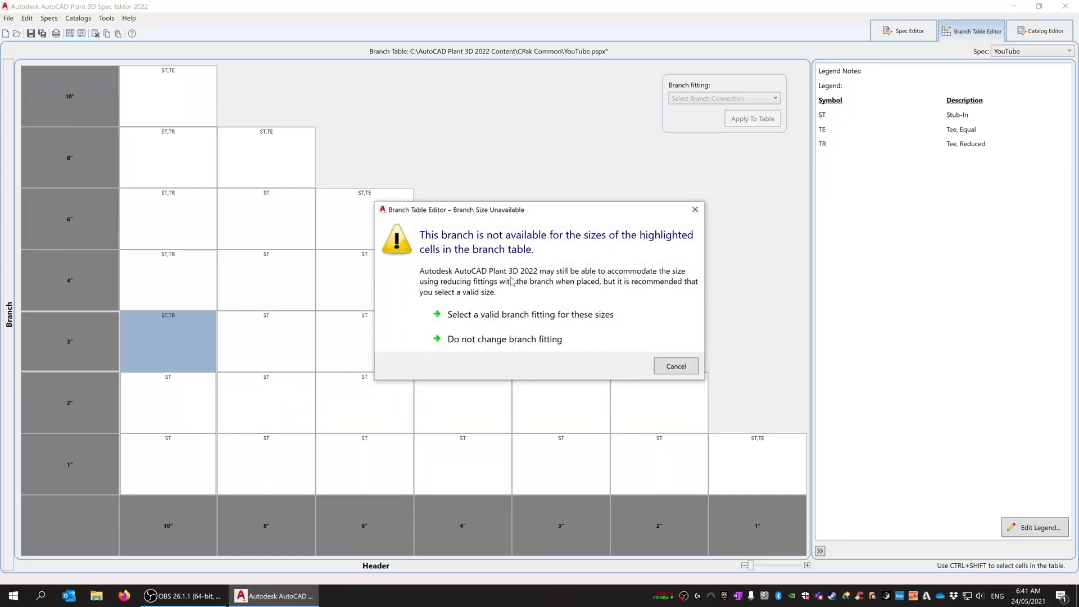
click(494, 339)
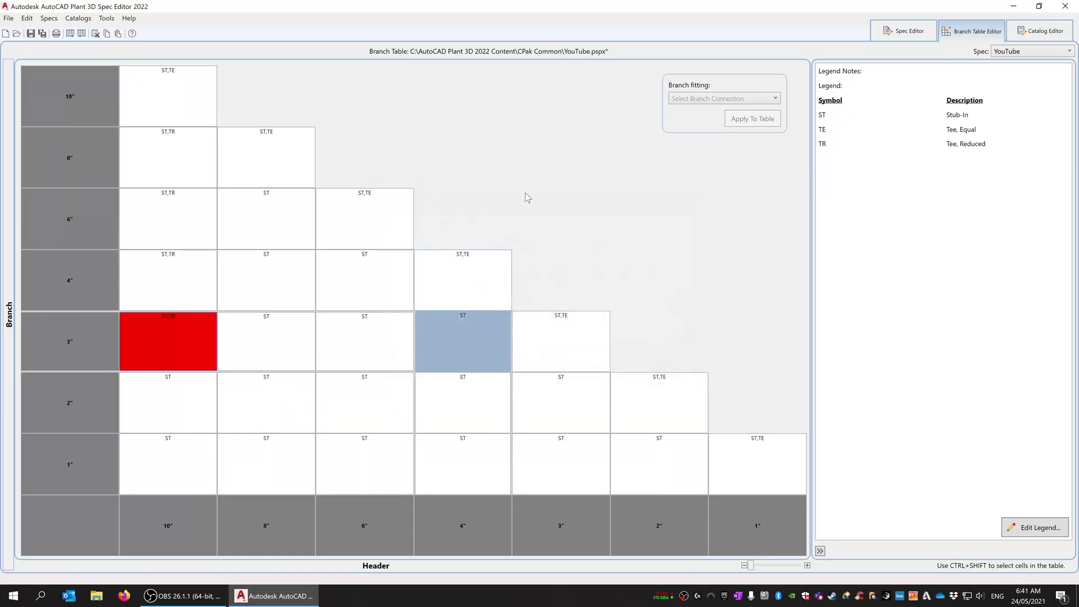
Step: Deselect Tee, Reduced for the 10" header by 3" branch cell so that it uses only the stub-in
click(181, 326)
right_click(181, 325)
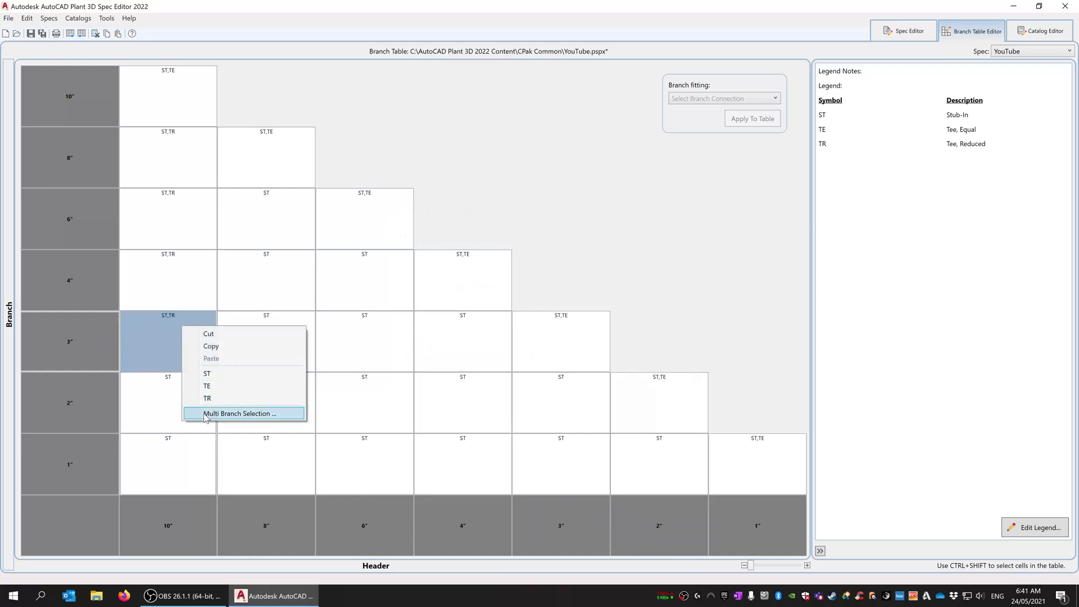
click(227, 413)
click(422, 250)
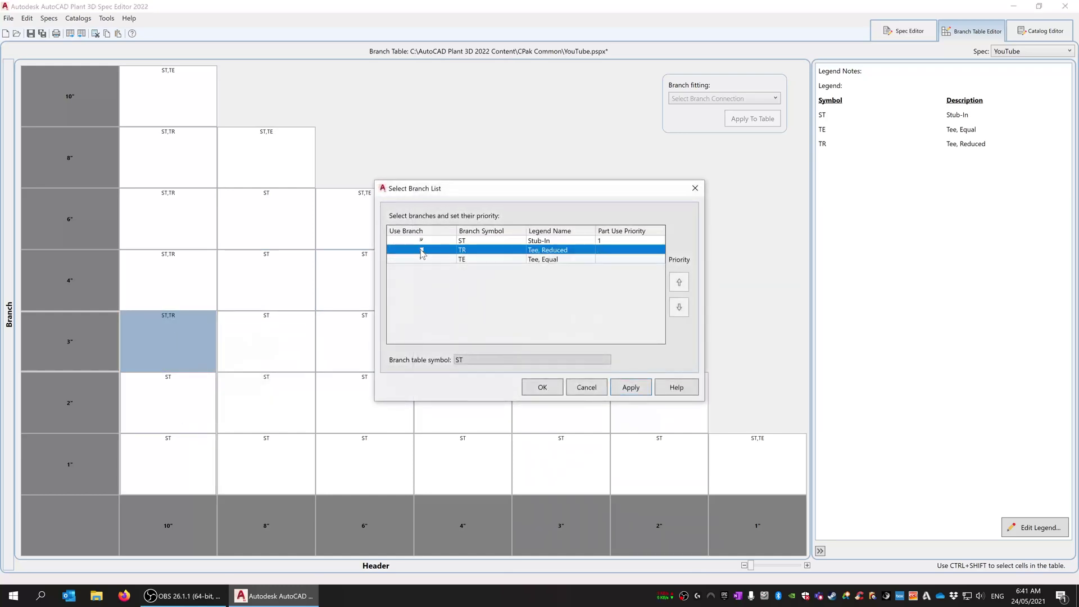
click(539, 389)
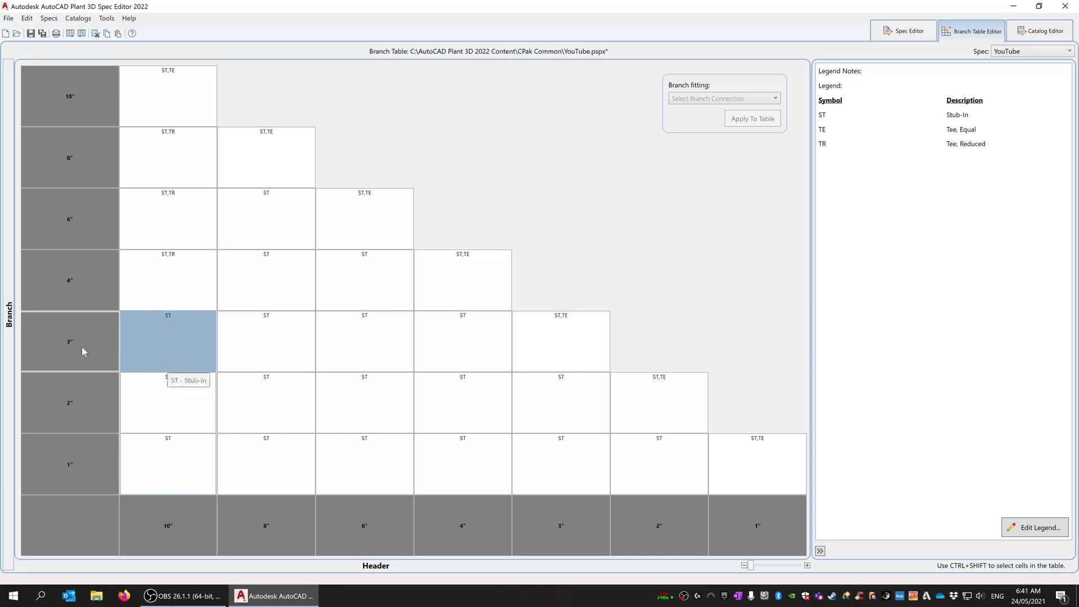
Step: Add Tee, Reduced to the stub-in for the 8" header by 6" branch cell
click(270, 209)
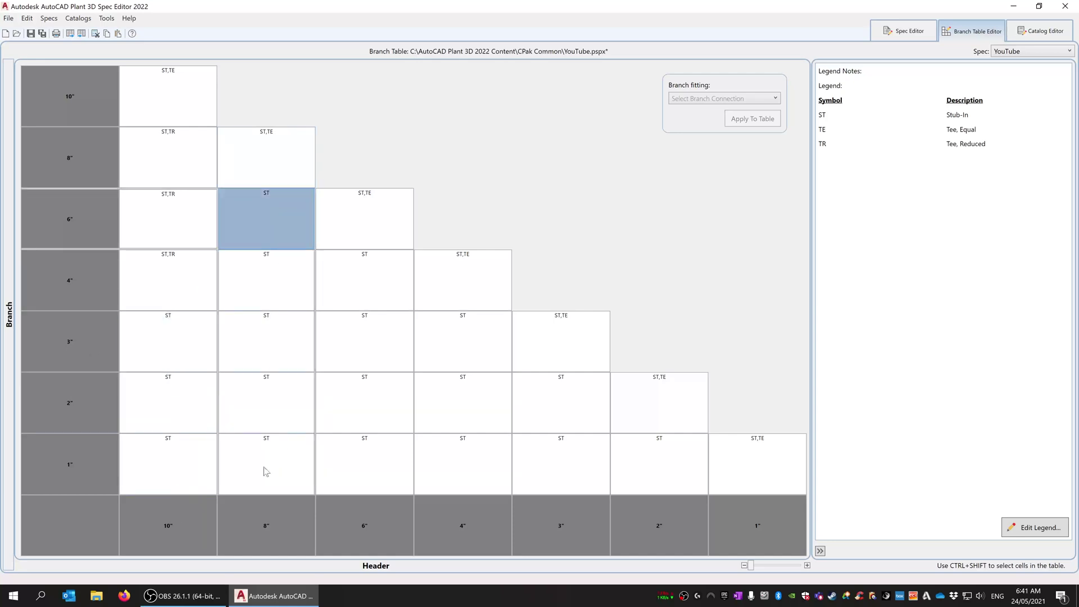
right_click(254, 214)
click(355, 303)
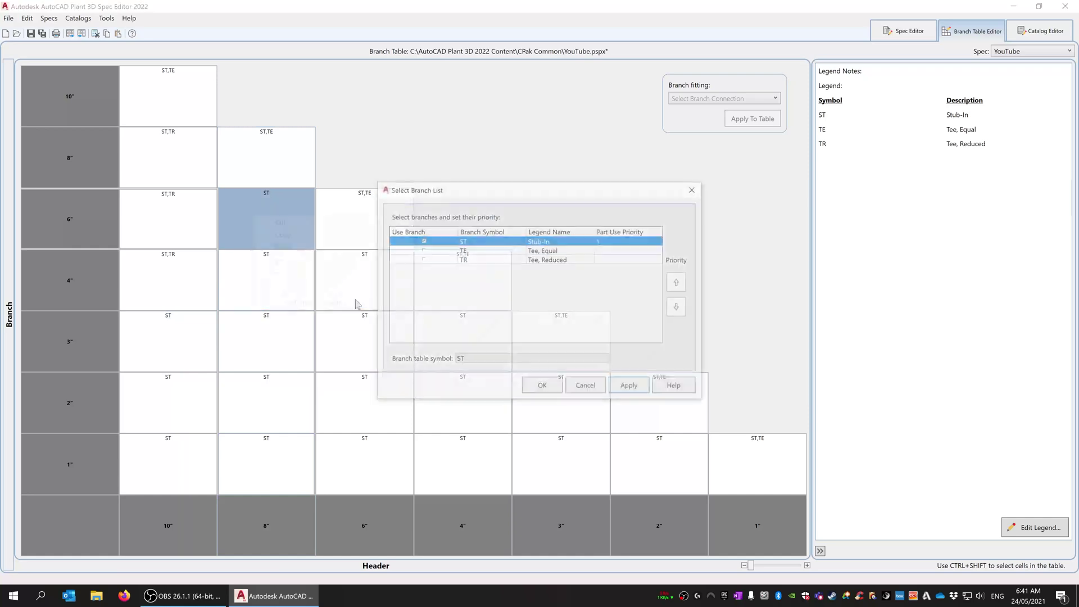
click(423, 259)
click(422, 259)
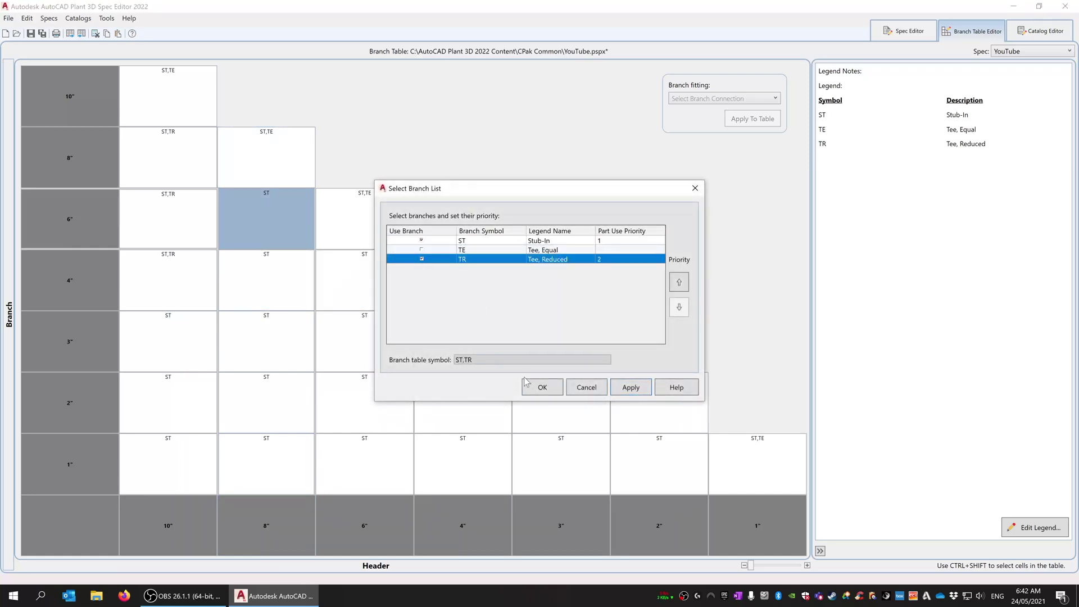
click(543, 387)
Step: Add Tee, Reduced as the second branch choice for the 8" header by 4" branch cell
click(277, 289)
right_click(277, 288)
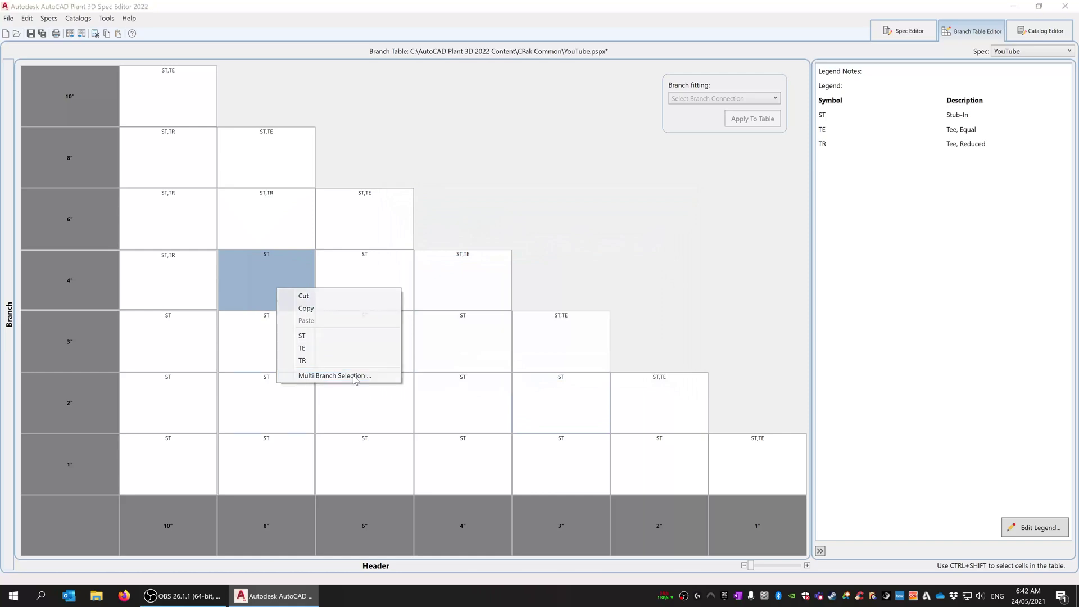
click(335, 376)
click(422, 259)
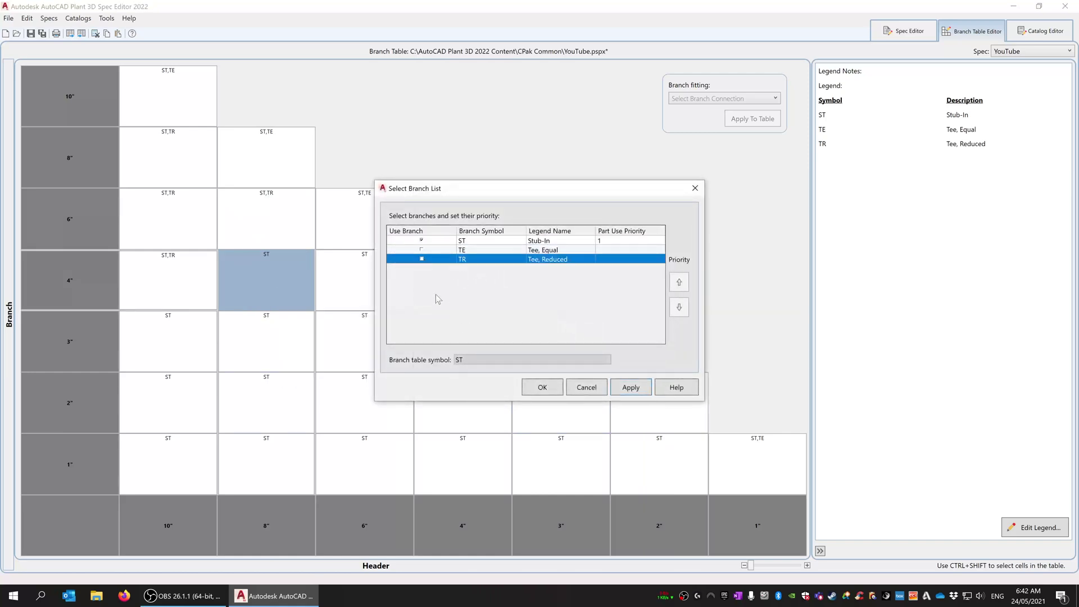
click(423, 259)
click(543, 387)
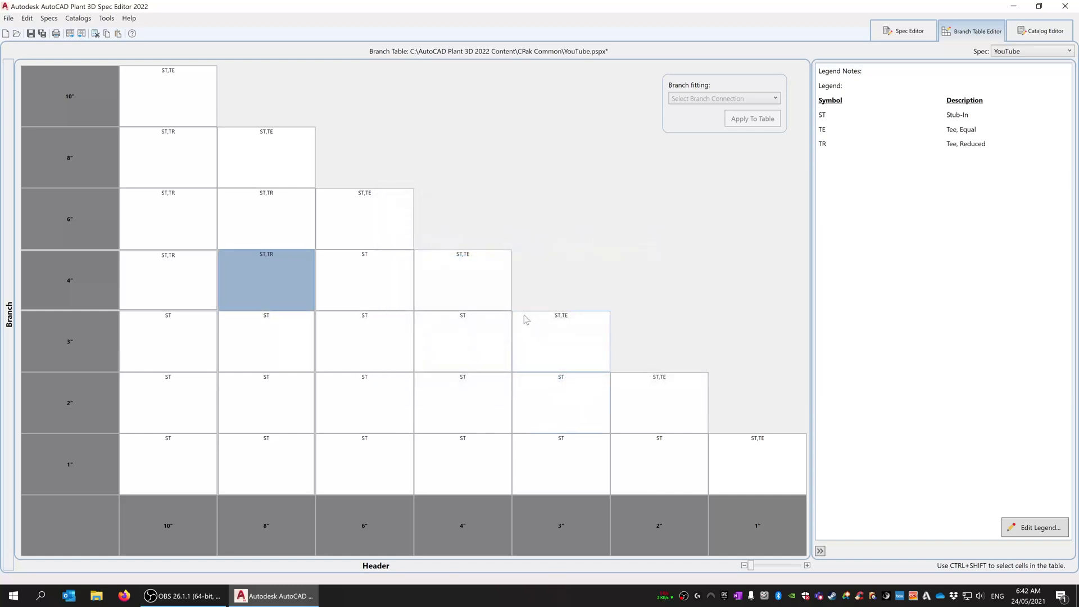
Step: Assign Tee, Reduced alongside the stub-in for the 8" header by 3" branch cell
click(289, 338)
right_click(288, 336)
click(337, 426)
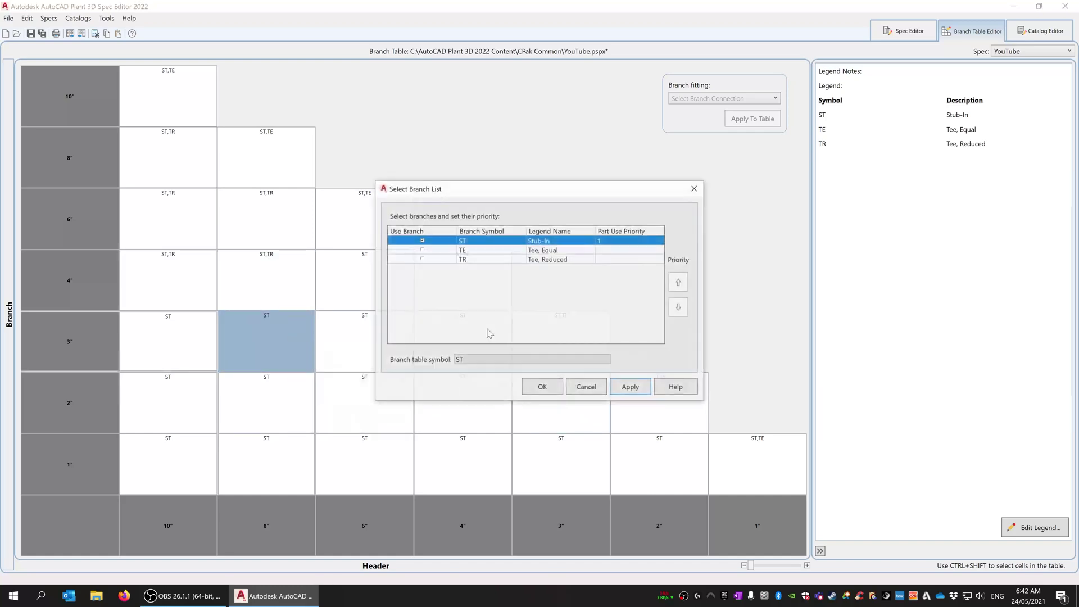
click(423, 260)
click(527, 388)
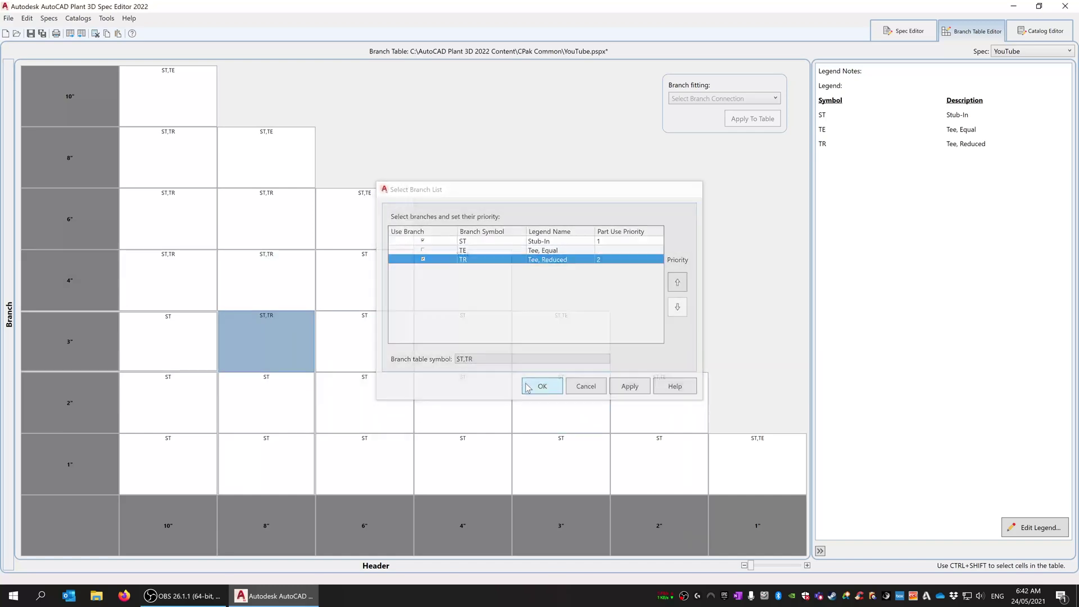
Step: Try to add Tee, Reduced to the 8" header by 2" branch cell
click(281, 400)
right_click(281, 400)
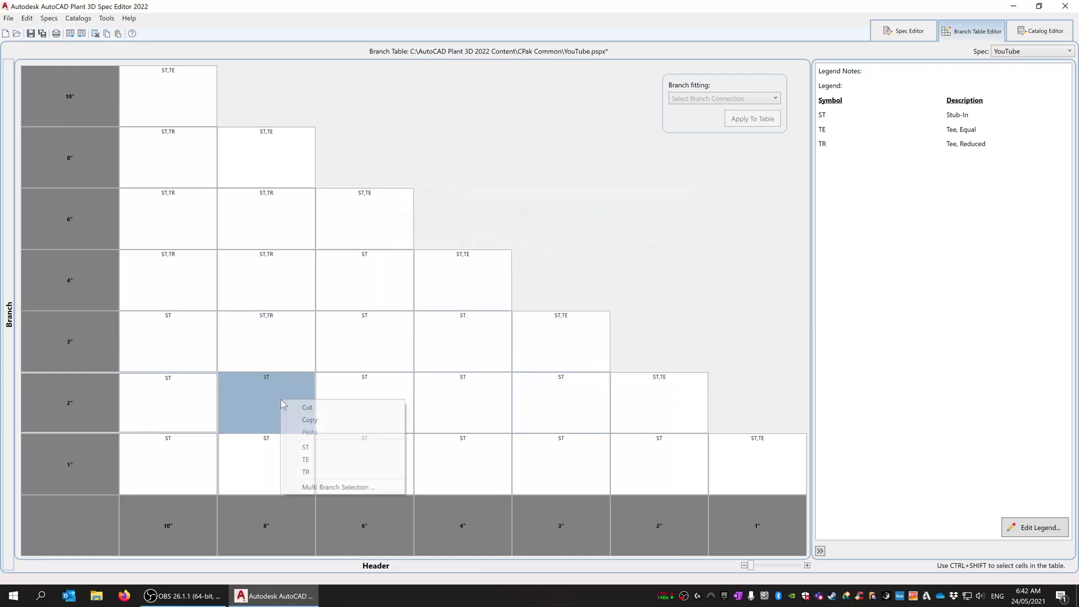
click(315, 488)
click(423, 259)
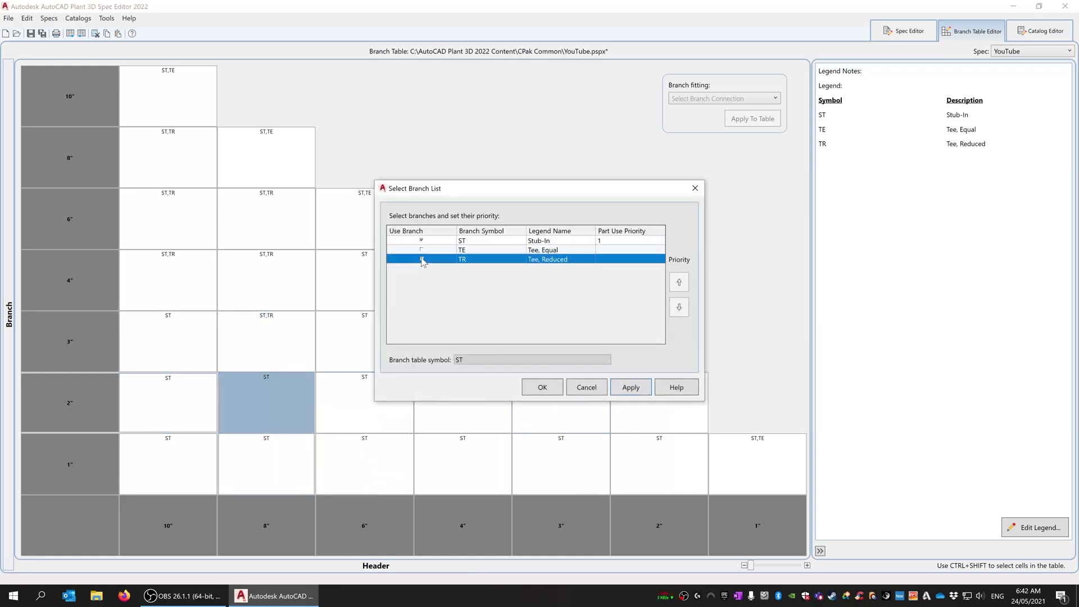
click(543, 388)
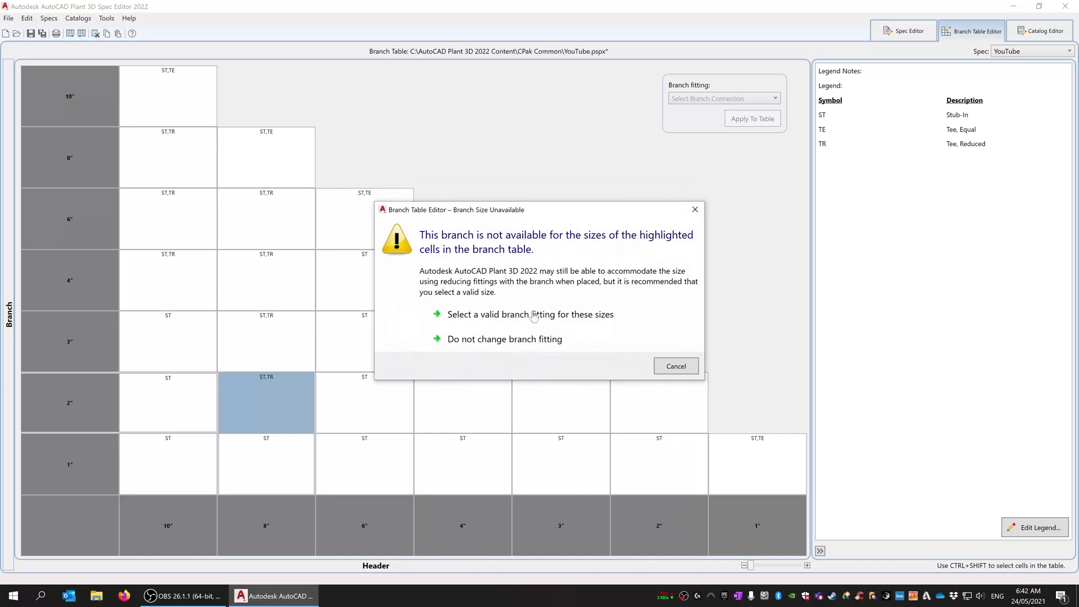
click(670, 366)
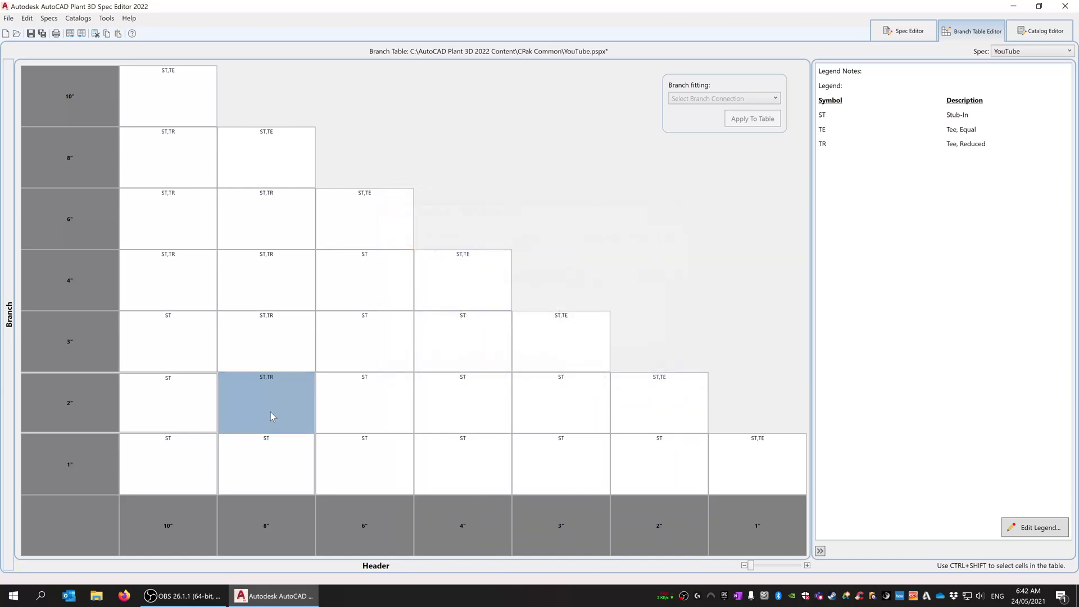
Step: Deselect Tee, Reduced for the 8" header by 2" branch cell, leaving only the stub-in
right_click(256, 414)
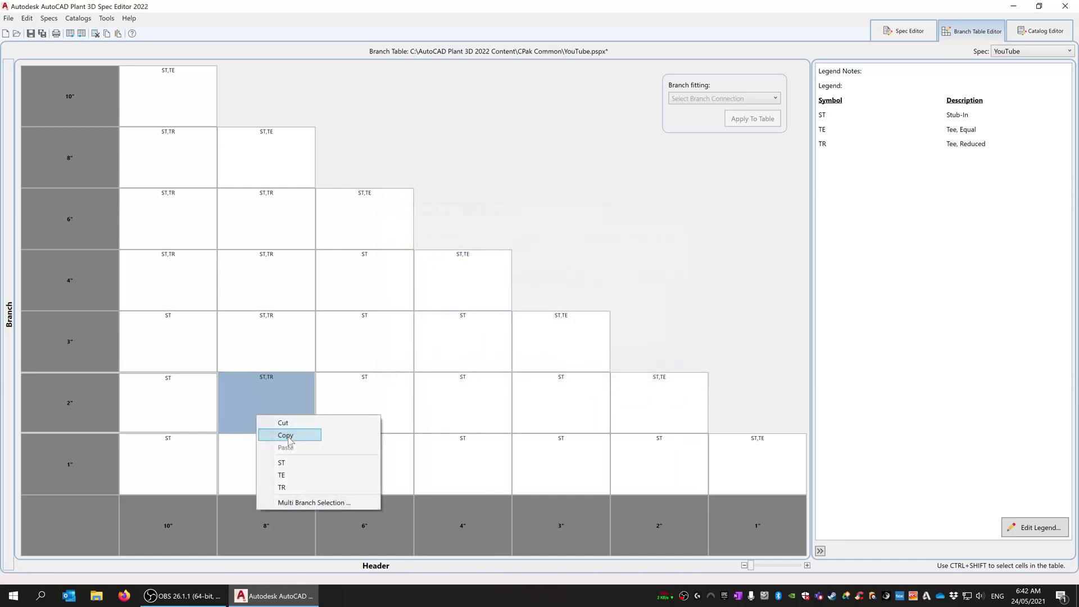
click(297, 503)
click(422, 250)
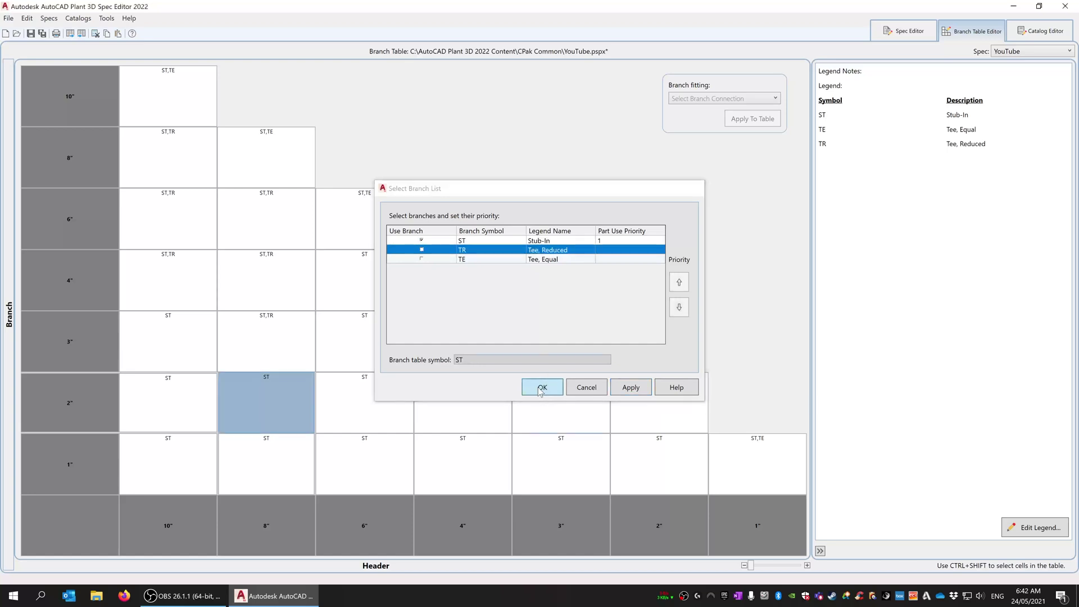
click(541, 388)
Step: Check the 8" sizes in the reducing tee's part list on the spec sheet, cancel without changes, and return to the branch table
click(904, 31)
click(222, 173)
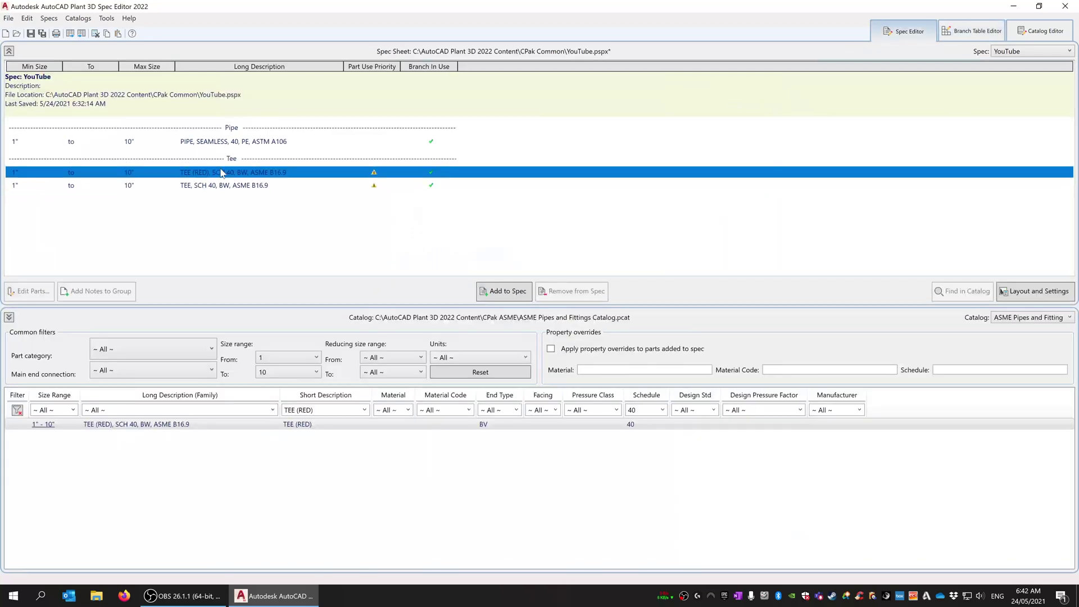
double_click(222, 173)
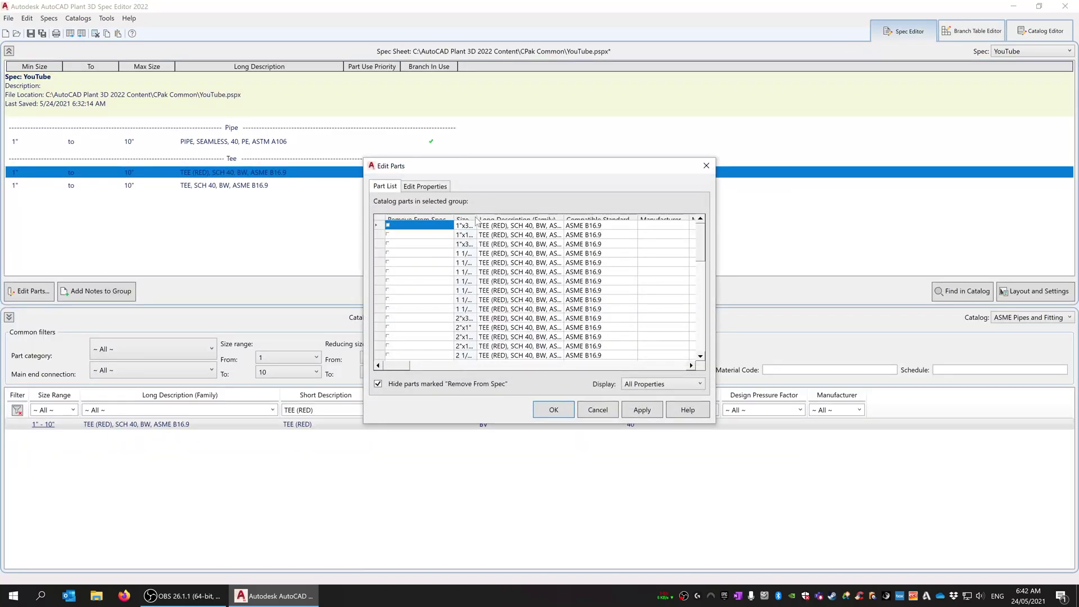
drag(477, 217, 560, 218)
scroll(521, 274, down, 10)
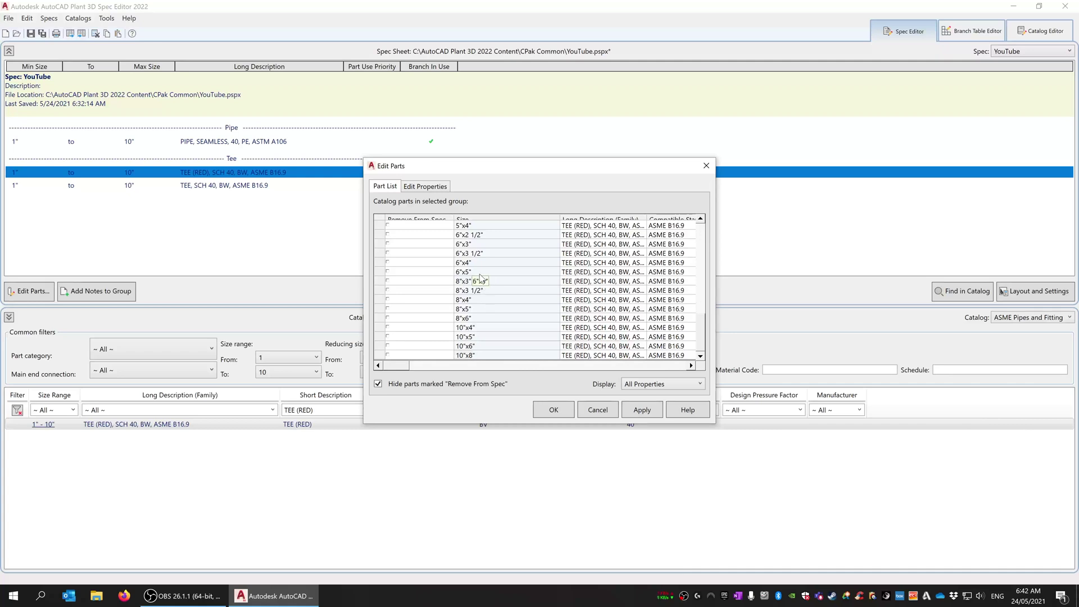
click(599, 410)
click(972, 31)
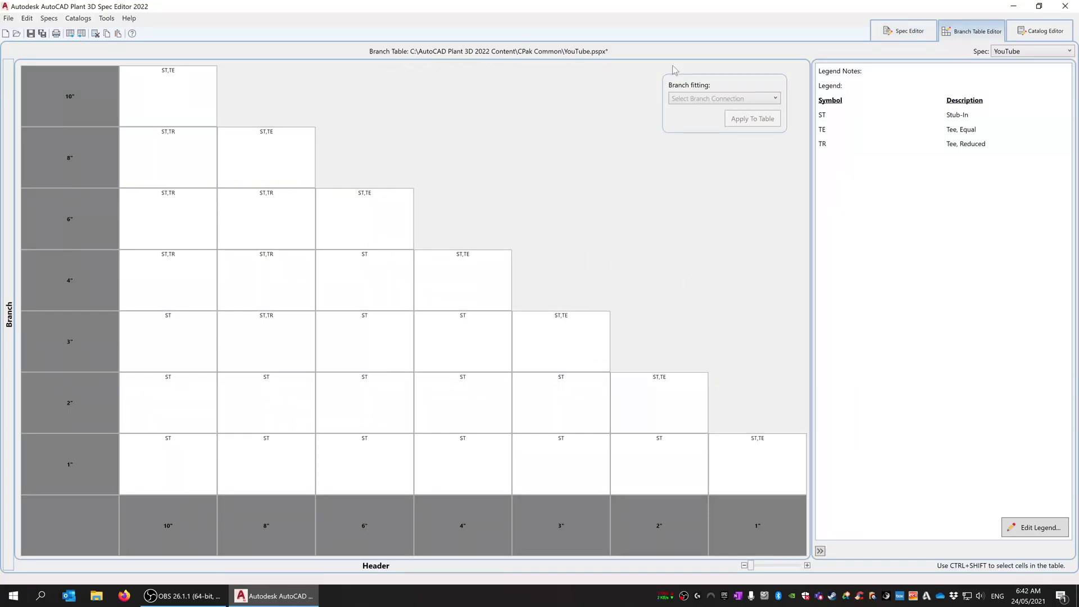
Step: Compare the equal tee and reducing tee entries on the spec sheet, then return to the branch table
click(902, 31)
click(248, 187)
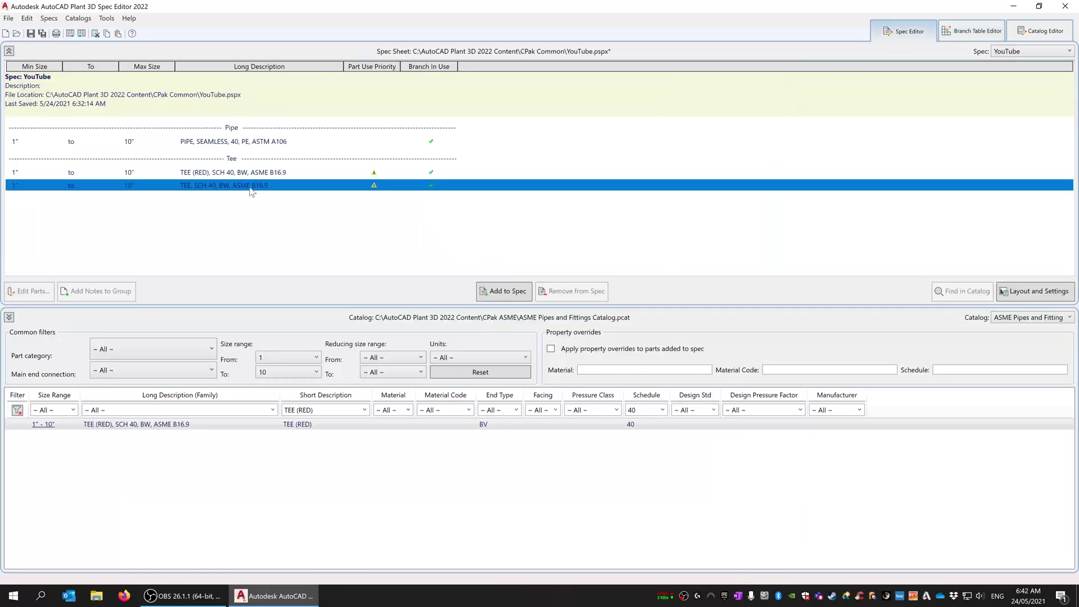
click(251, 174)
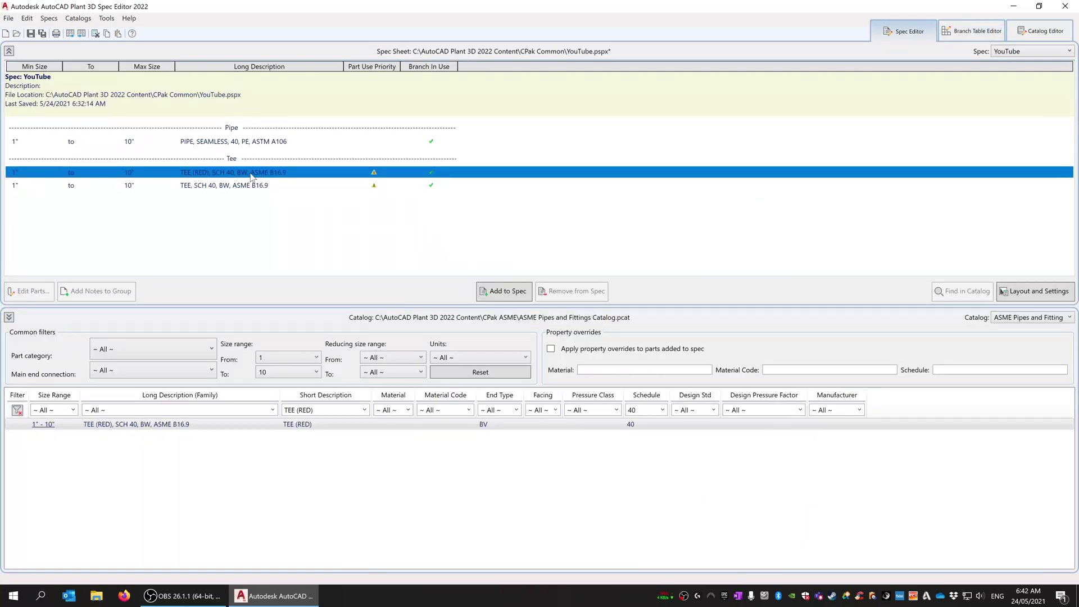
click(256, 187)
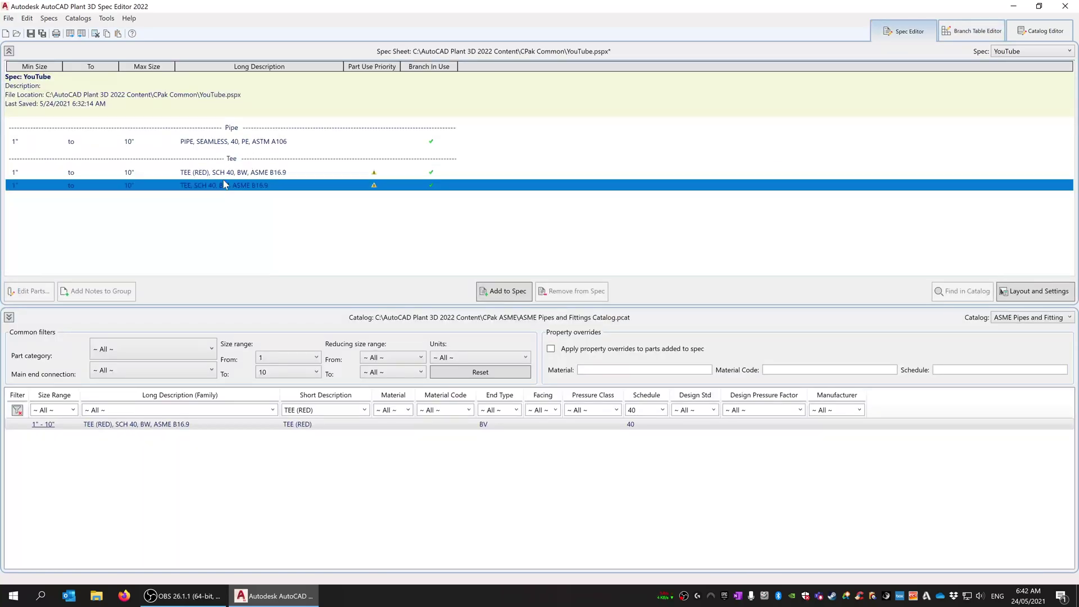
click(263, 175)
ctrl+click(297, 175)
click(508, 169)
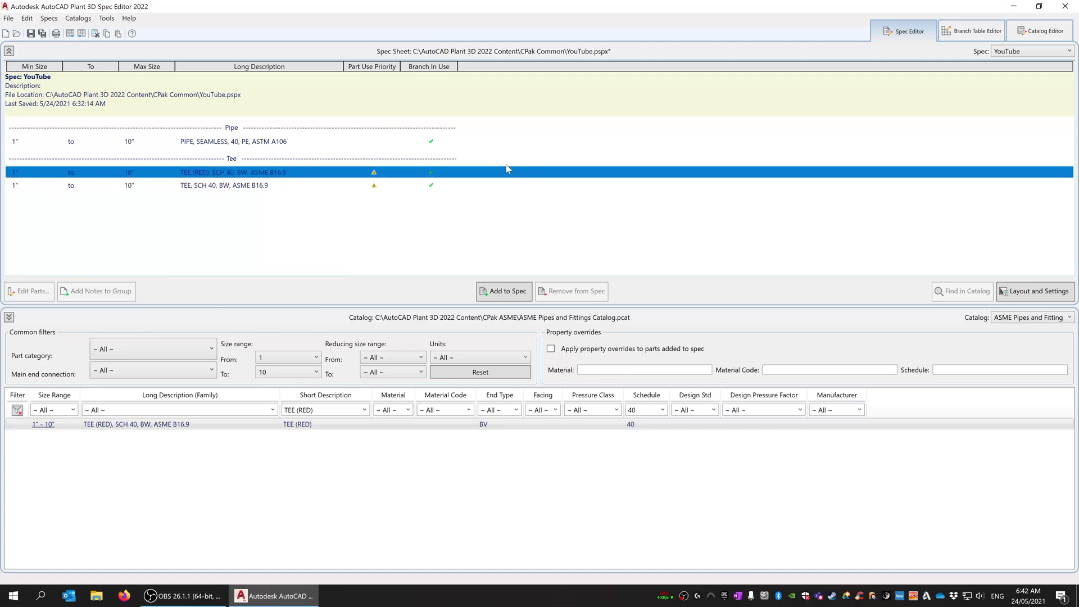
click(963, 35)
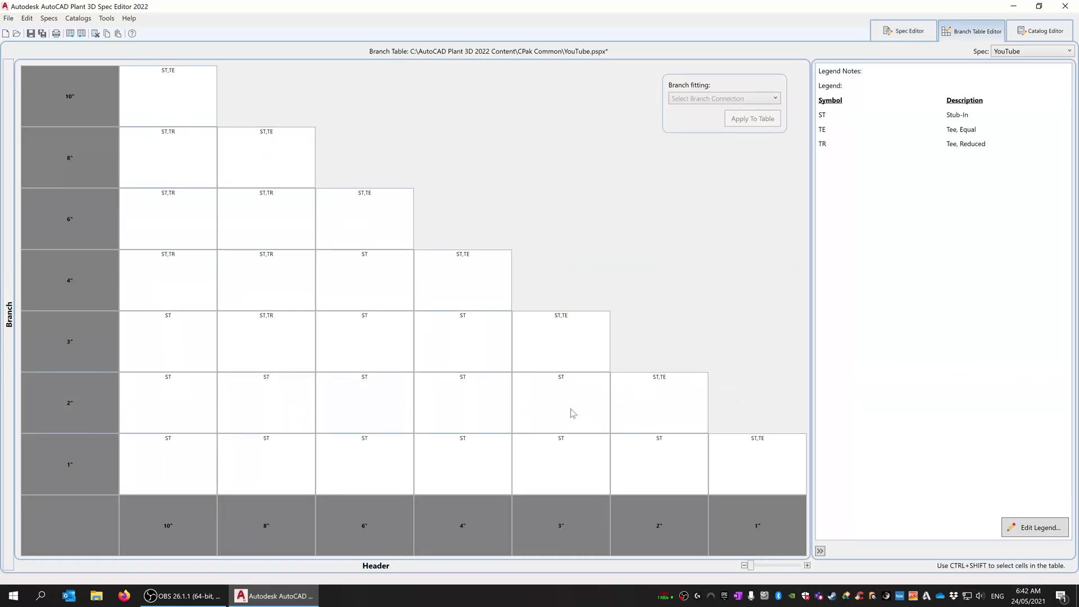
Step: Review the branch table setup and the 4" header by 3" branch cell's branch list, cancelling without changes
click(1041, 531)
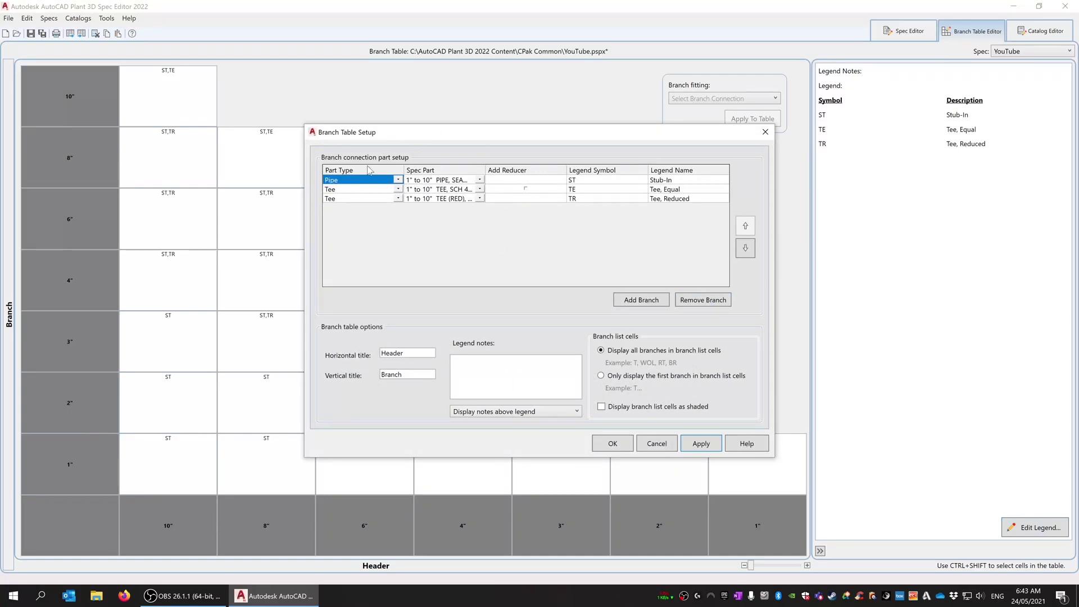
click(657, 445)
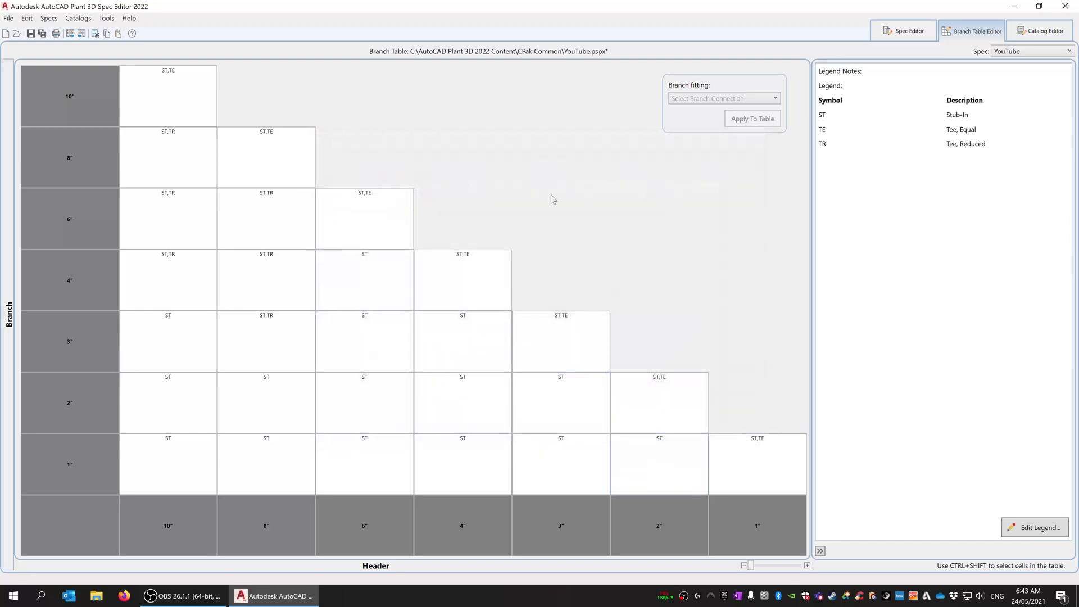
double_click(463, 342)
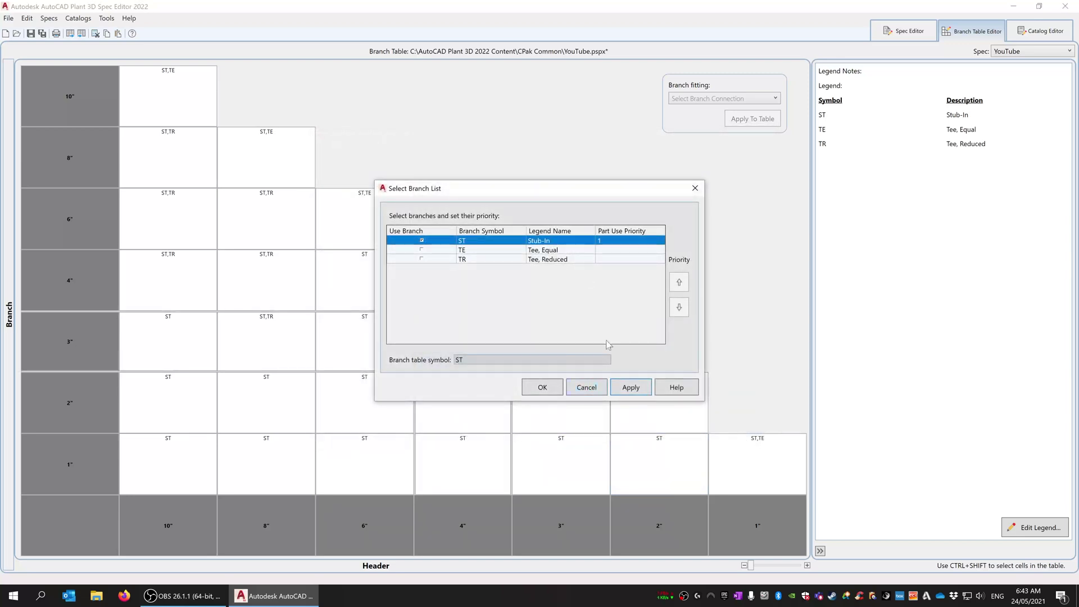
click(575, 390)
click(1041, 529)
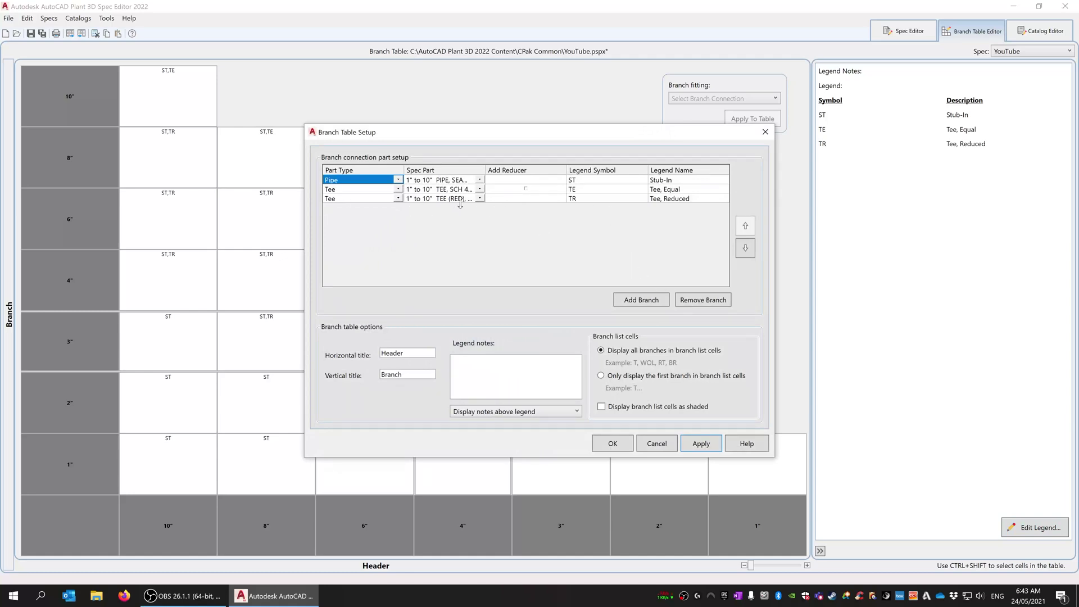
click(652, 444)
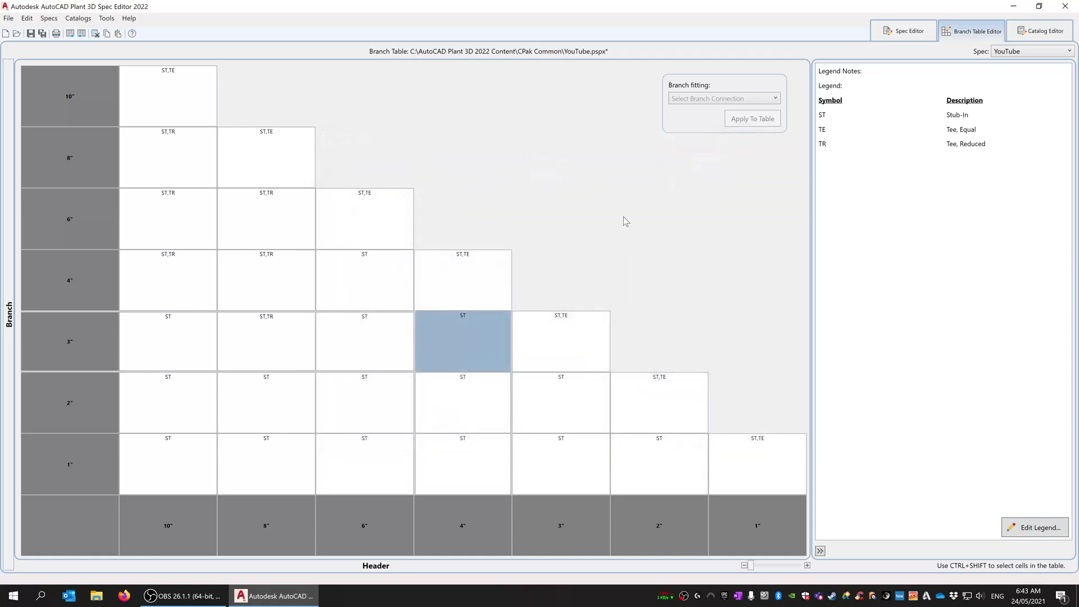
Step: Move Tee, Equal above Stub-In to priority 1 for the 4" header by 4" branch cell
click(457, 275)
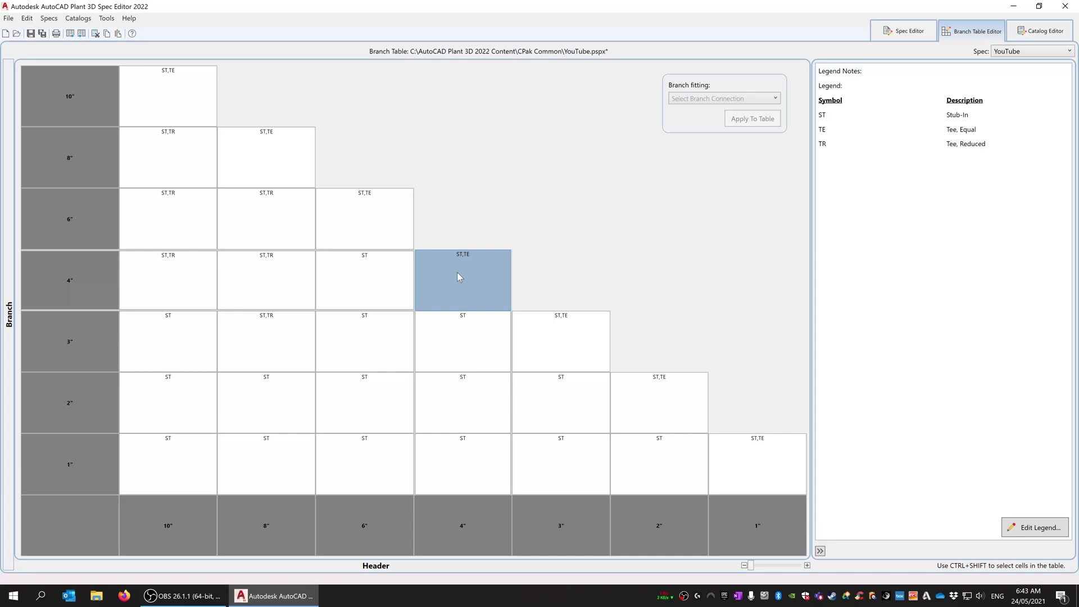
right_click(458, 276)
click(495, 359)
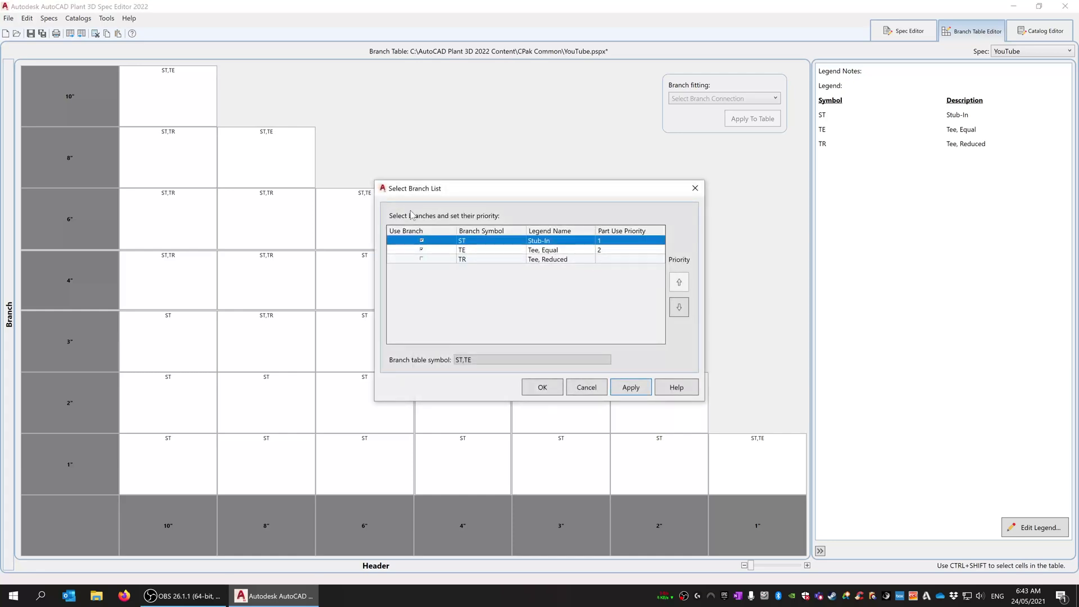
drag(555, 190, 797, 146)
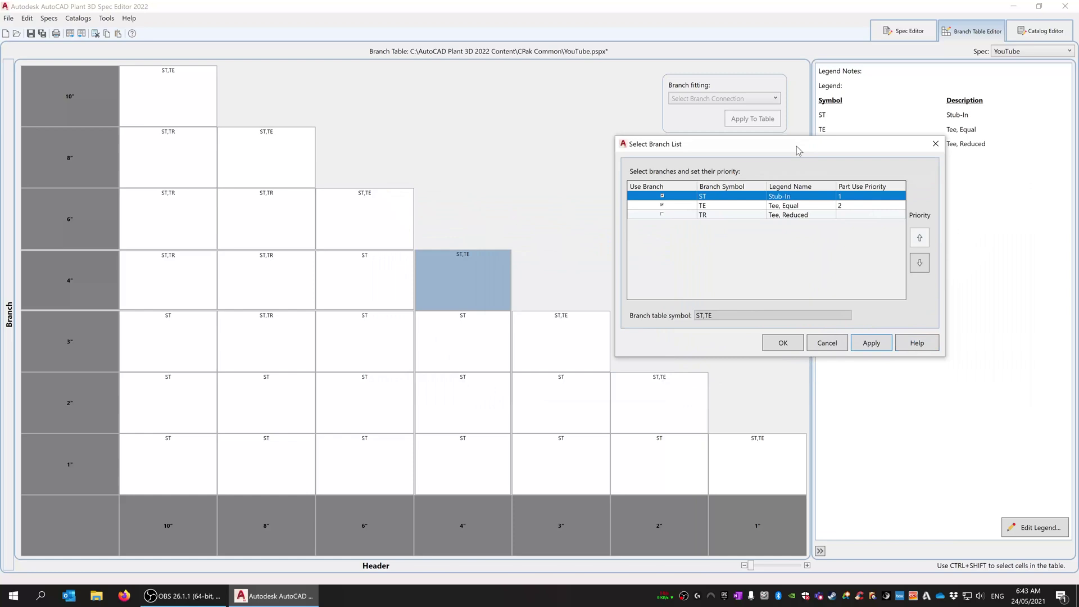
click(836, 207)
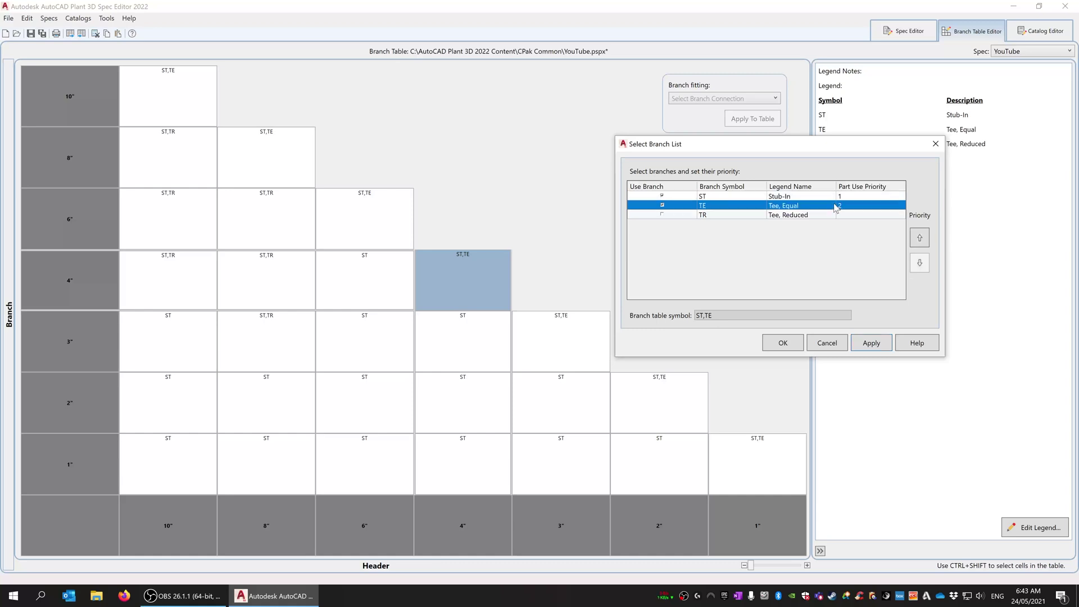
click(919, 238)
click(801, 341)
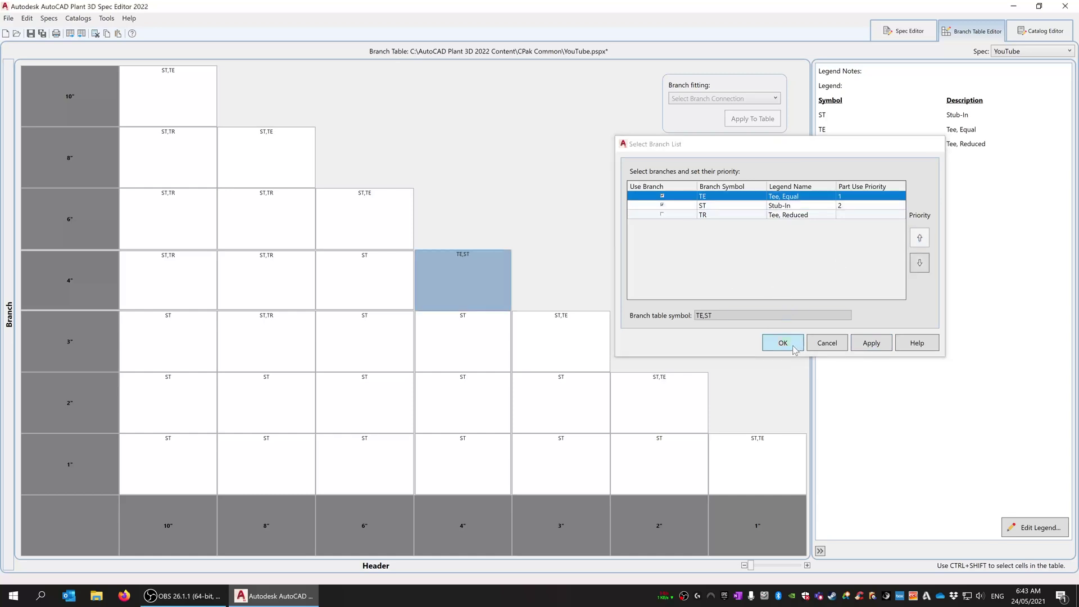
mouse_move(489, 259)
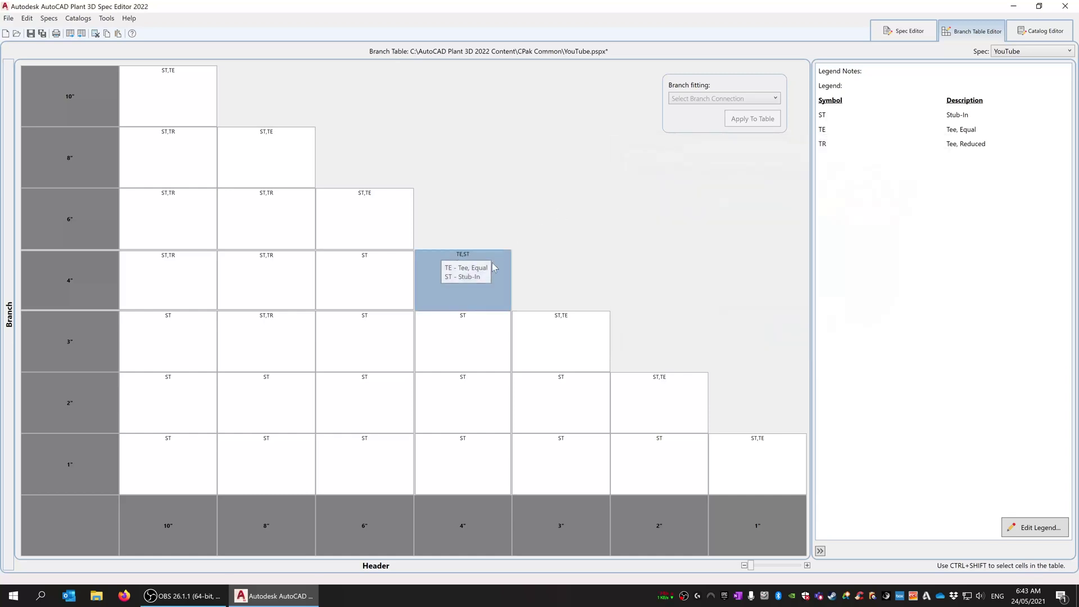